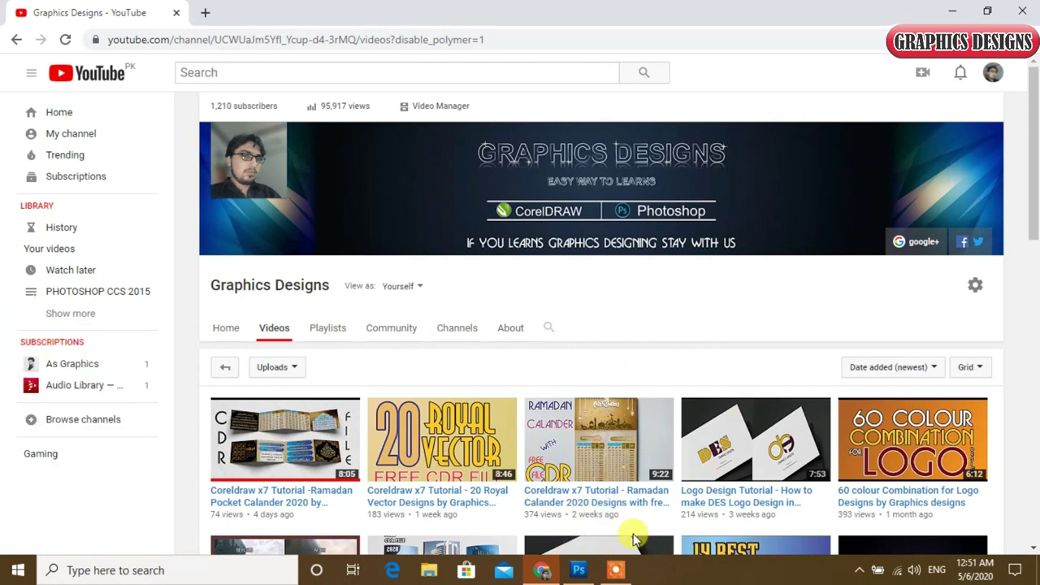
- Bring Photoshop to the front, showing the misty forest-path photo
left_click(579, 571)
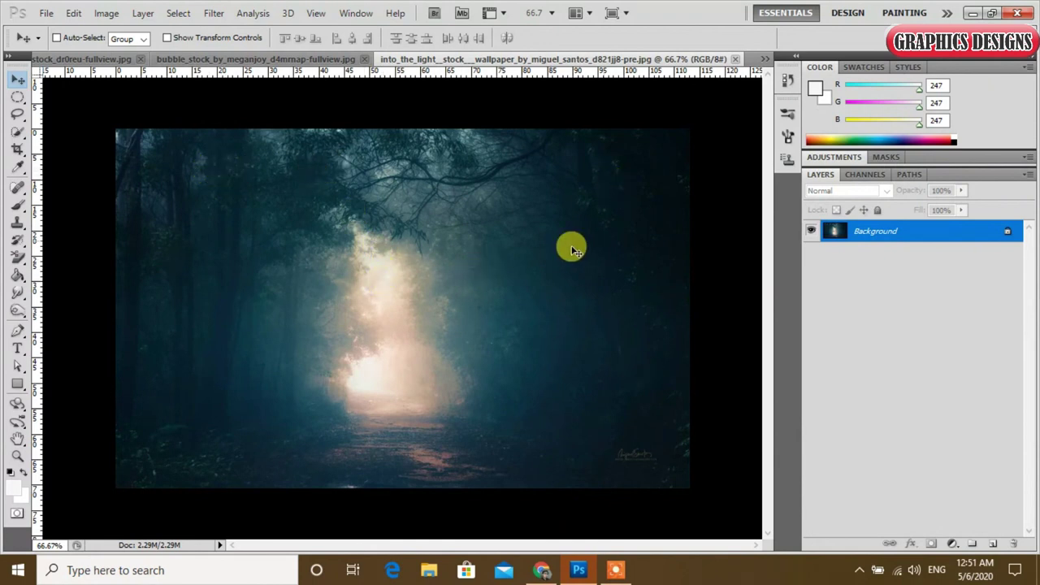
- Create a white 1260 × 720 px, 300 ppi document named Untitled-1
left_click(47, 13)
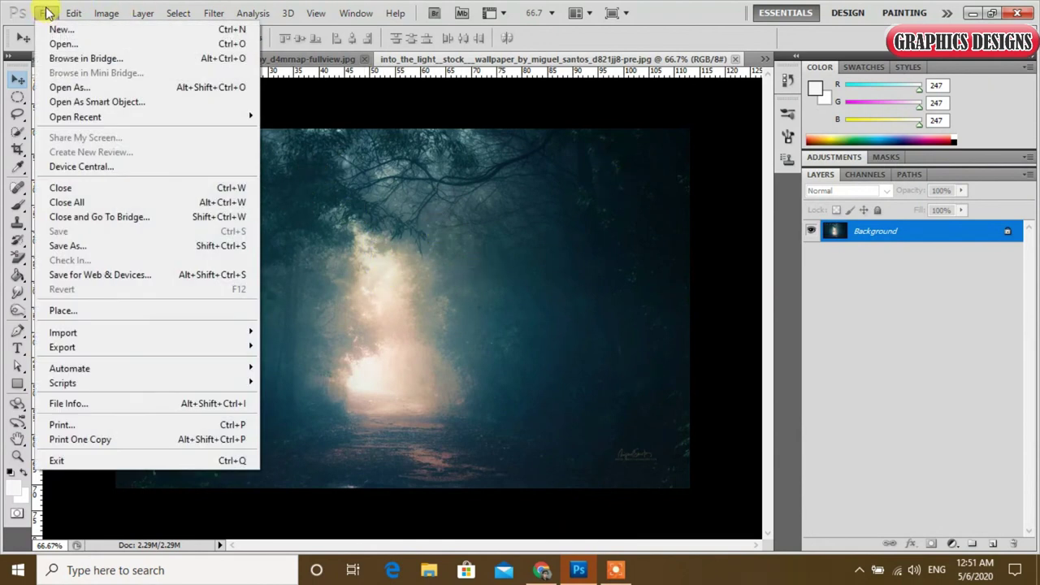
left_click(62, 31)
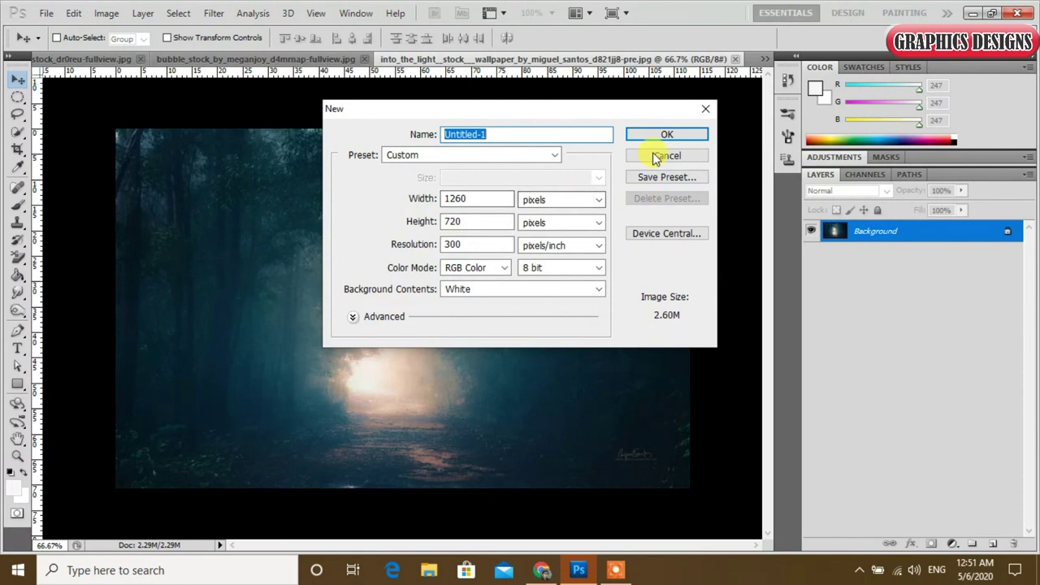
left_click(684, 143)
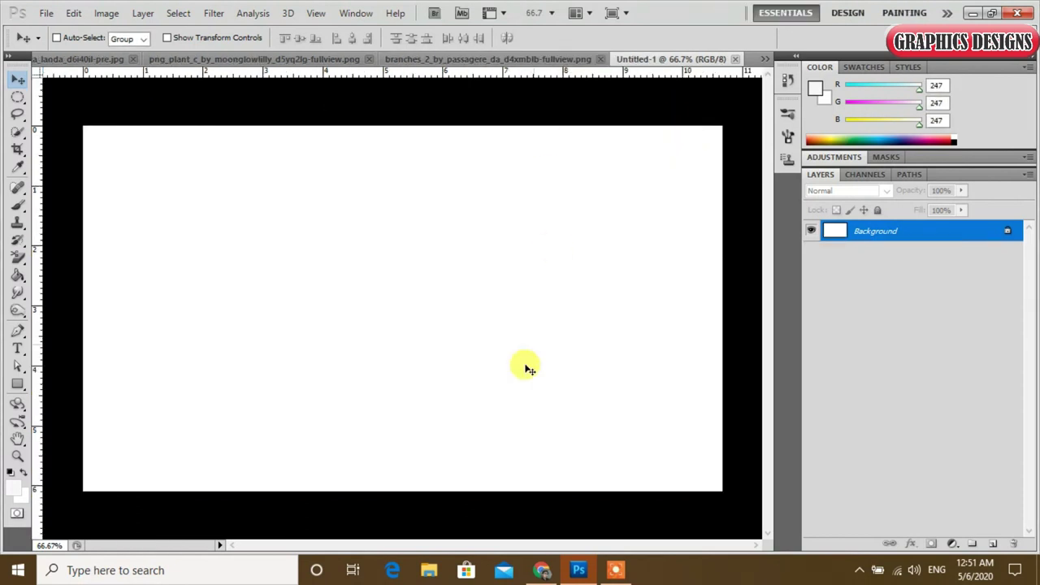
- Find the misty forest photo among the open documents and float it in its own window
left_click(482, 58)
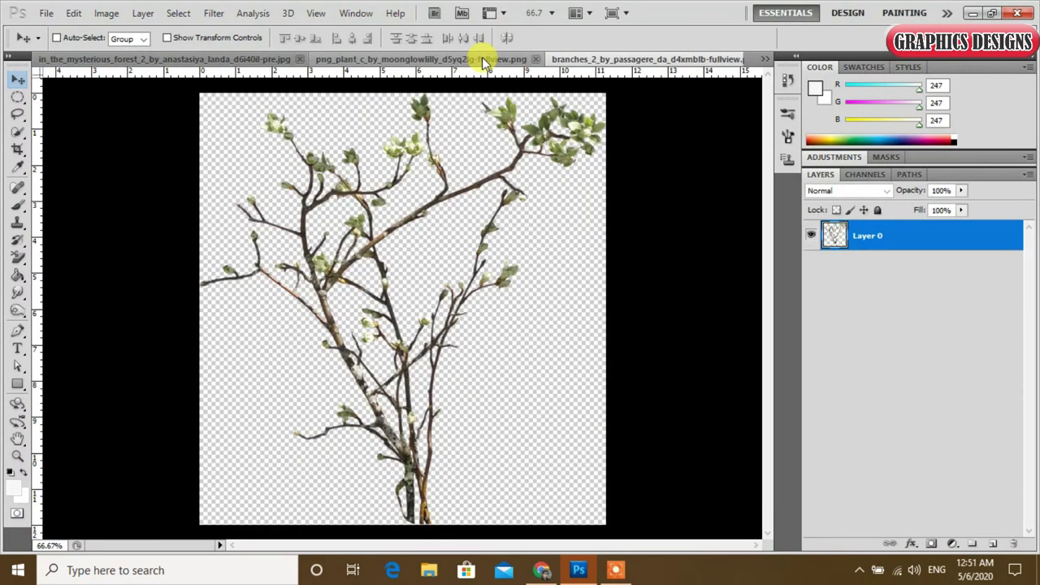
left_click(289, 64)
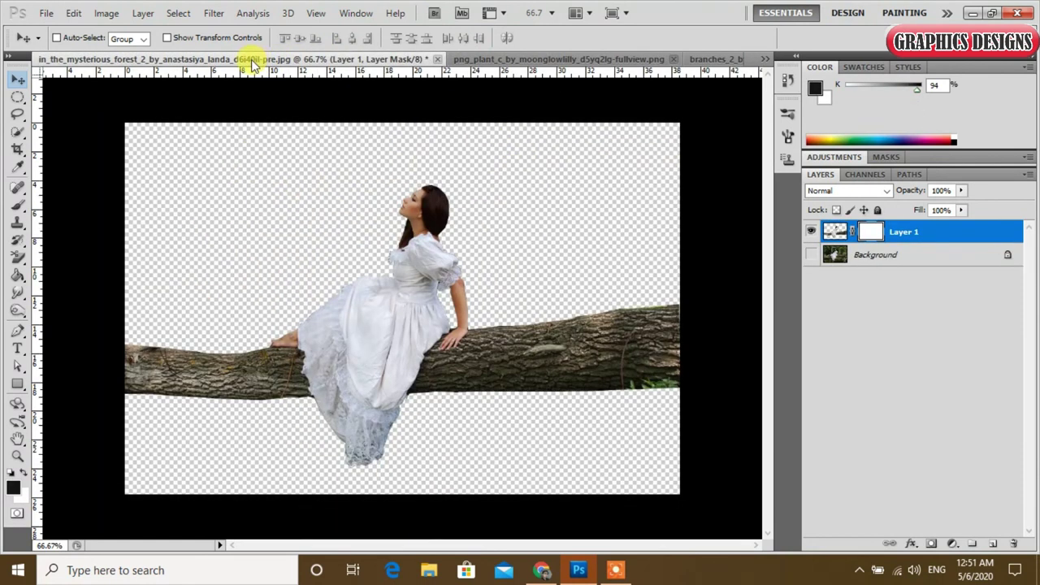
left_click(764, 60)
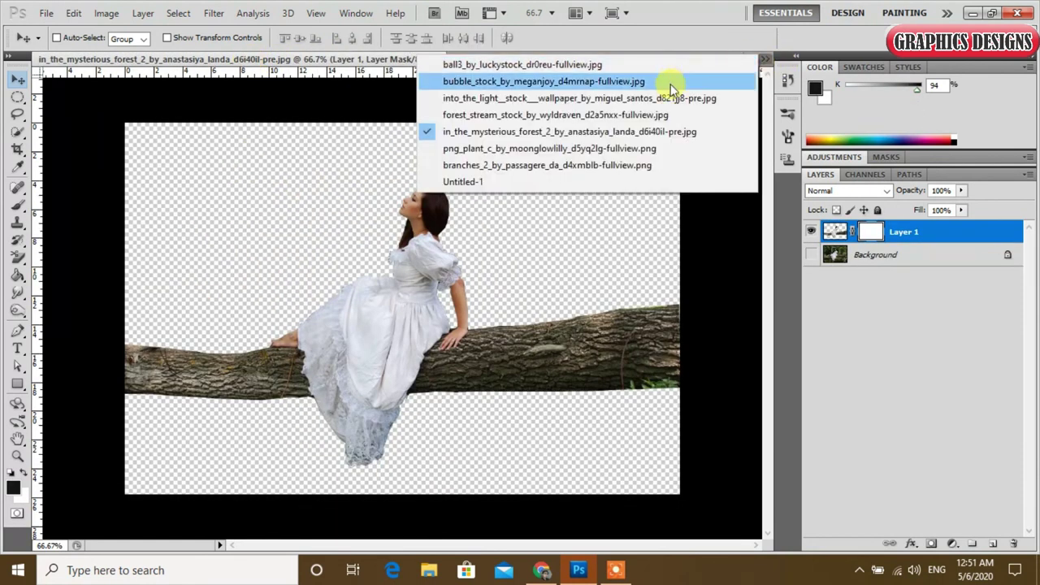
left_click(668, 97)
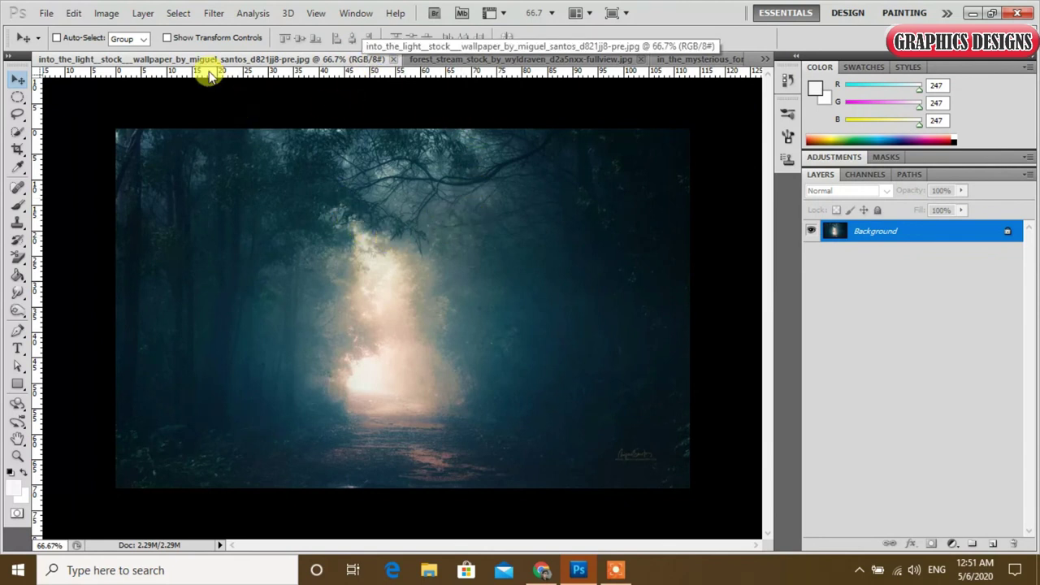
left_click_drag(223, 65, 457, 204)
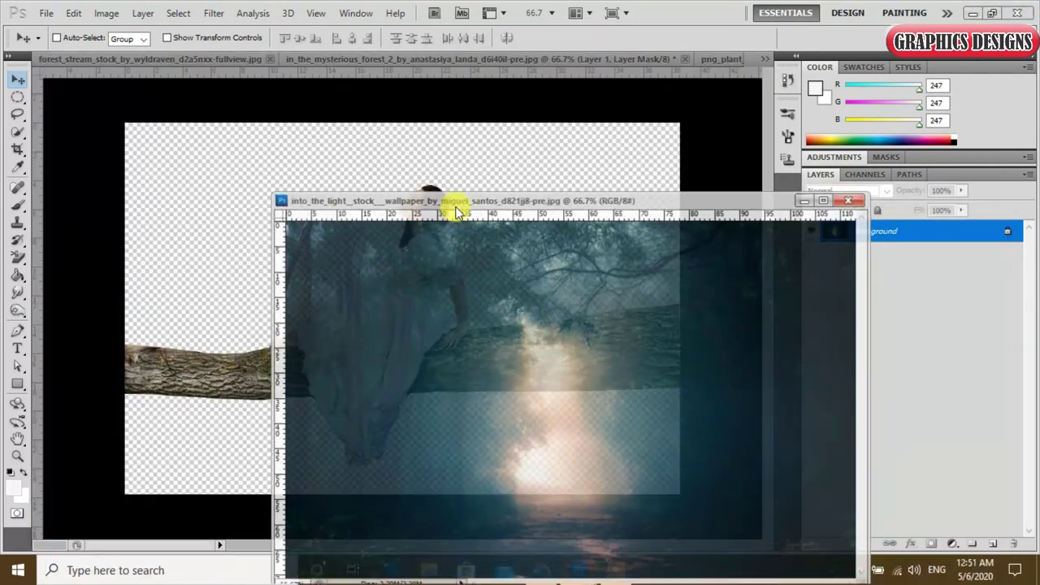
- Copy the forest photo into Untitled-1 as Layer 1
left_click(764, 69)
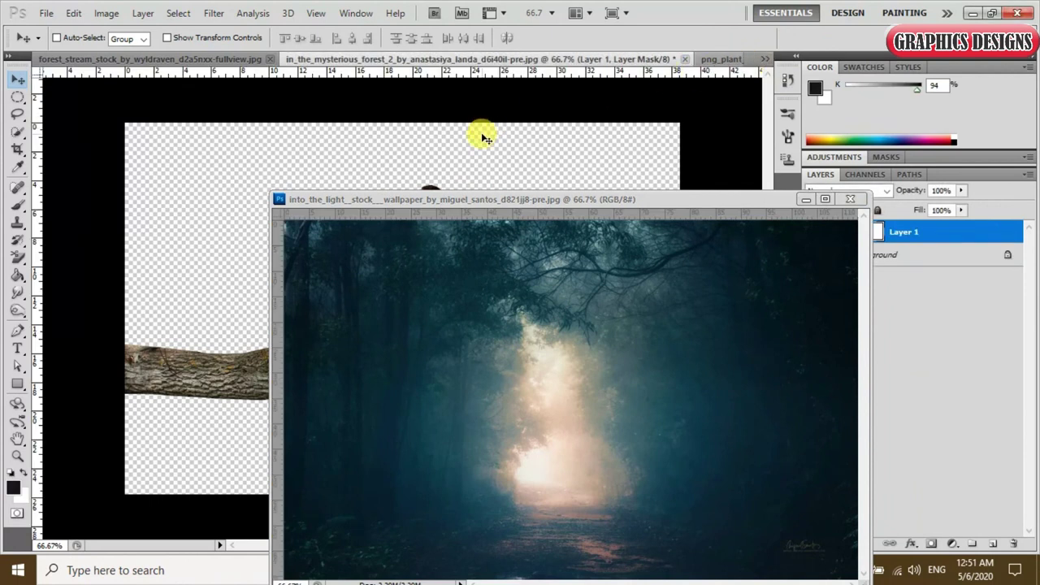
left_click(767, 58)
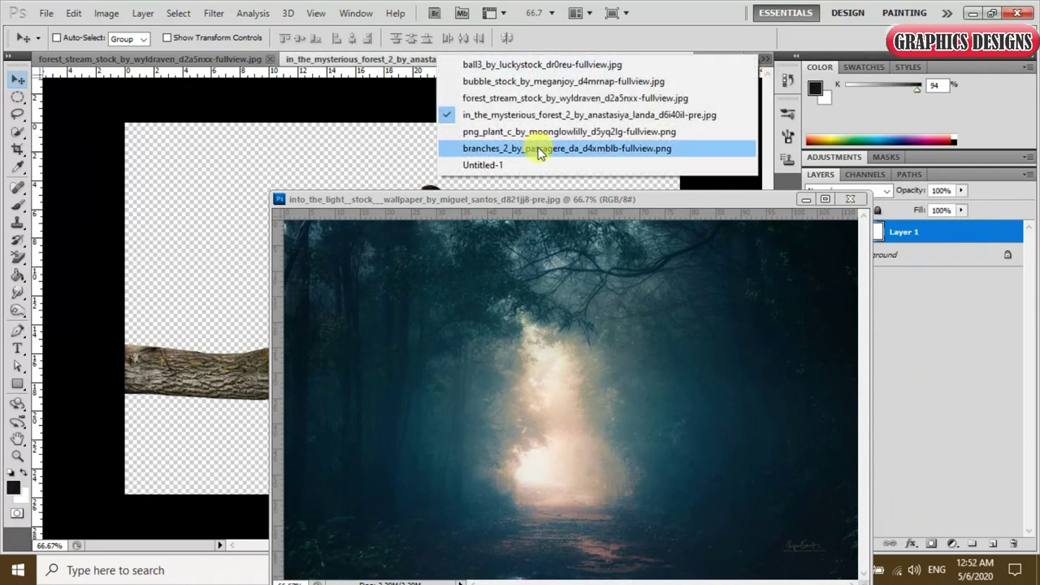
left_click(542, 164)
left_click_drag(565, 199, 754, 95)
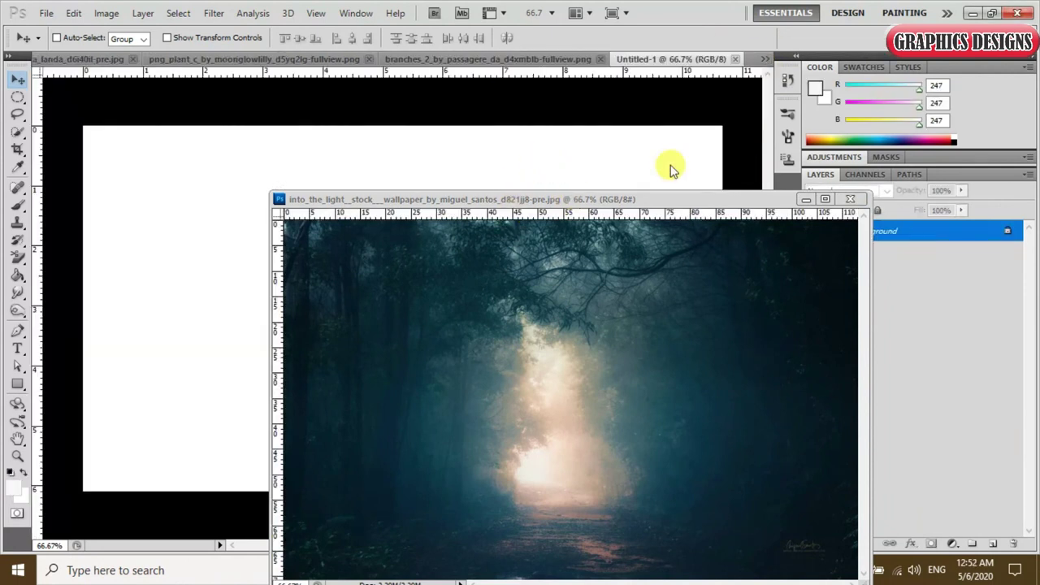
left_click_drag(698, 298, 363, 310)
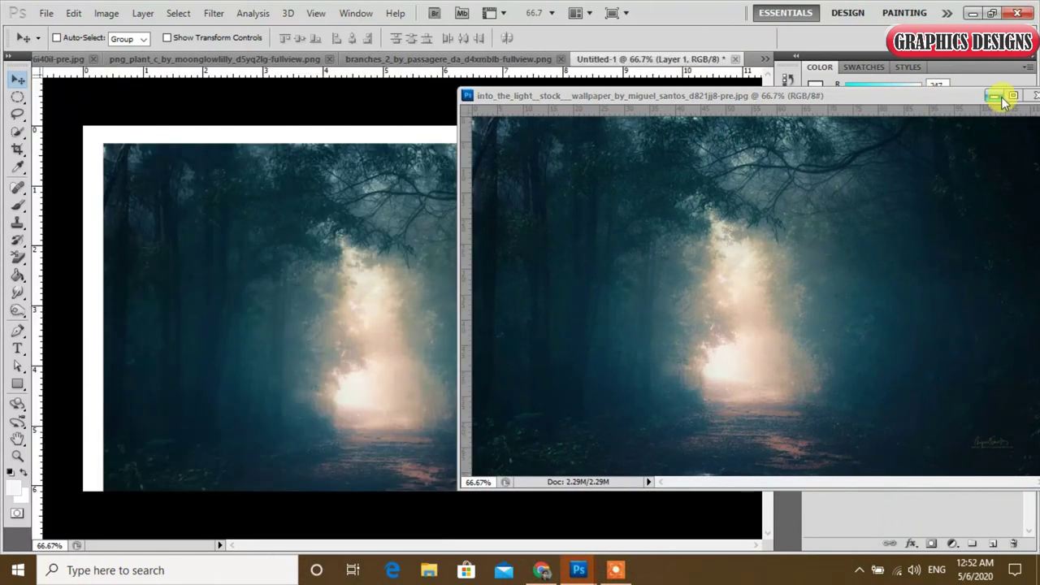
left_click(994, 97)
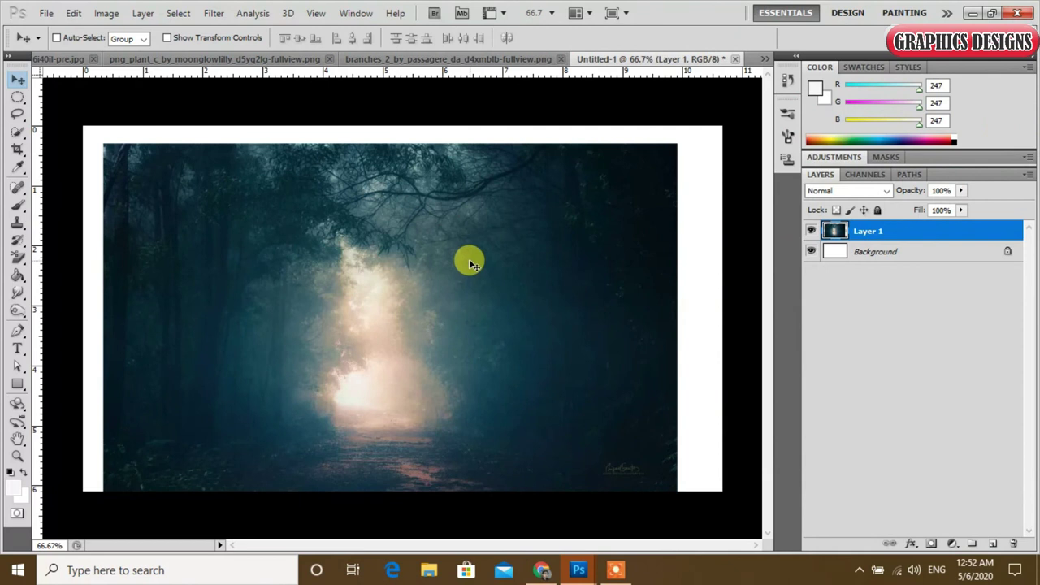
- Scale the forest layer to 117.20% so it covers the whole canvas
key("ctrl+t")
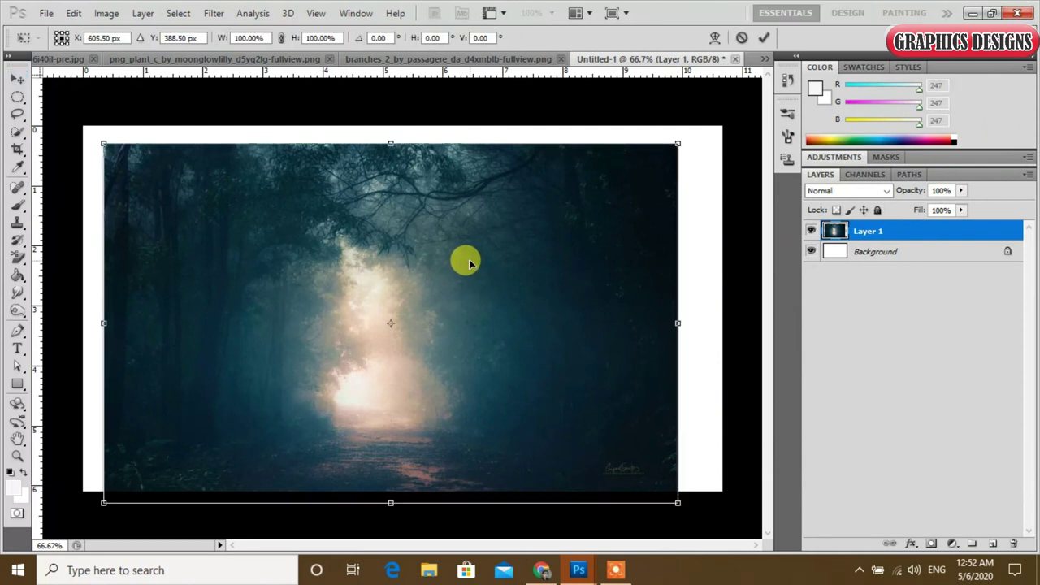
key("ctrl+minus")
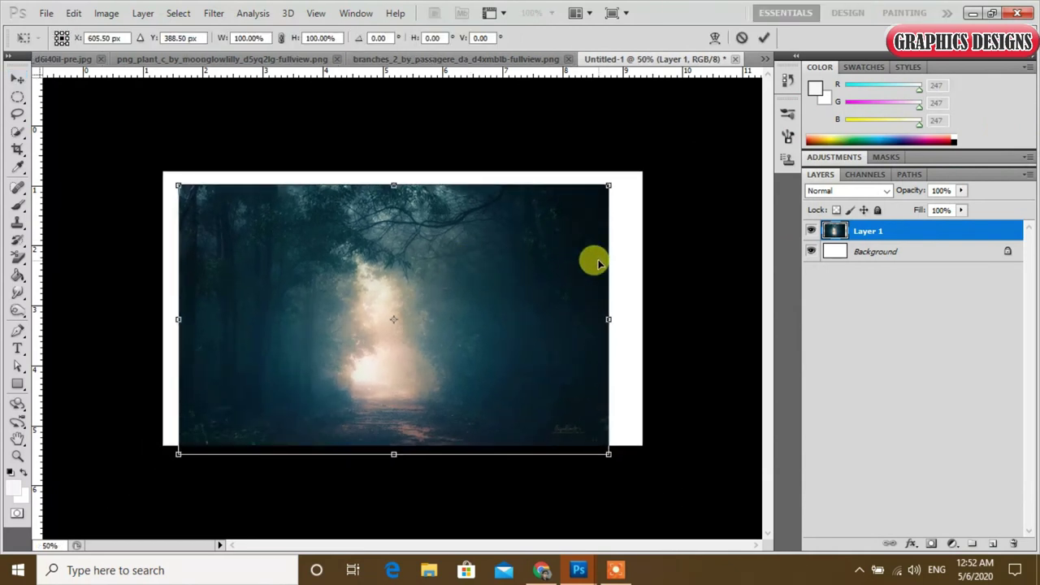
mouse_move(608, 185)
left_mouse_down()
mouse_move(638, 168)
mouse_move(658, 184)
left_mouse_up()
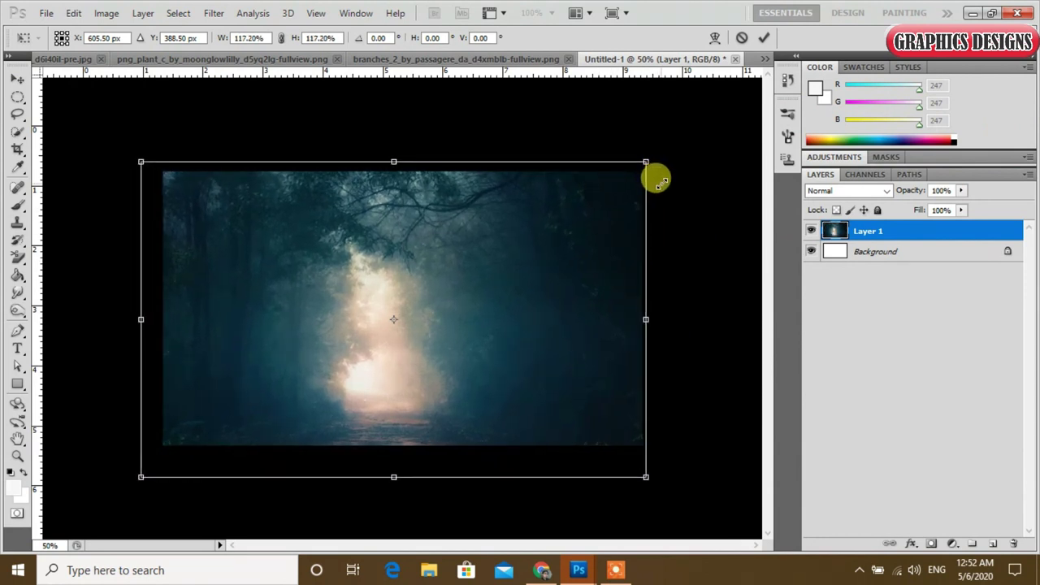
left_click(765, 41)
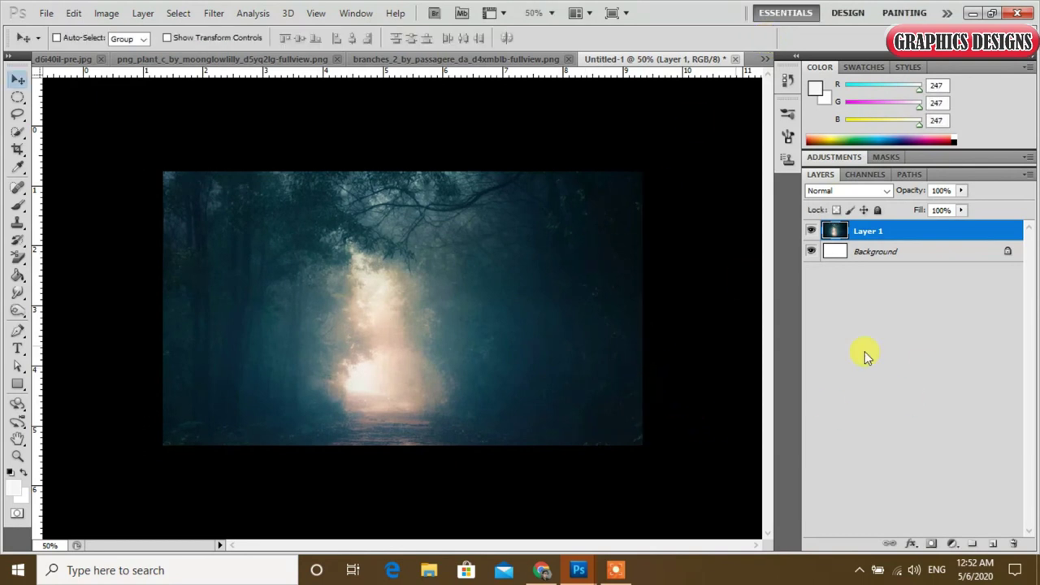
- Add a Color Balance layer with midtones Cyan −62, Magenta −5, Blue +31
left_click(953, 543)
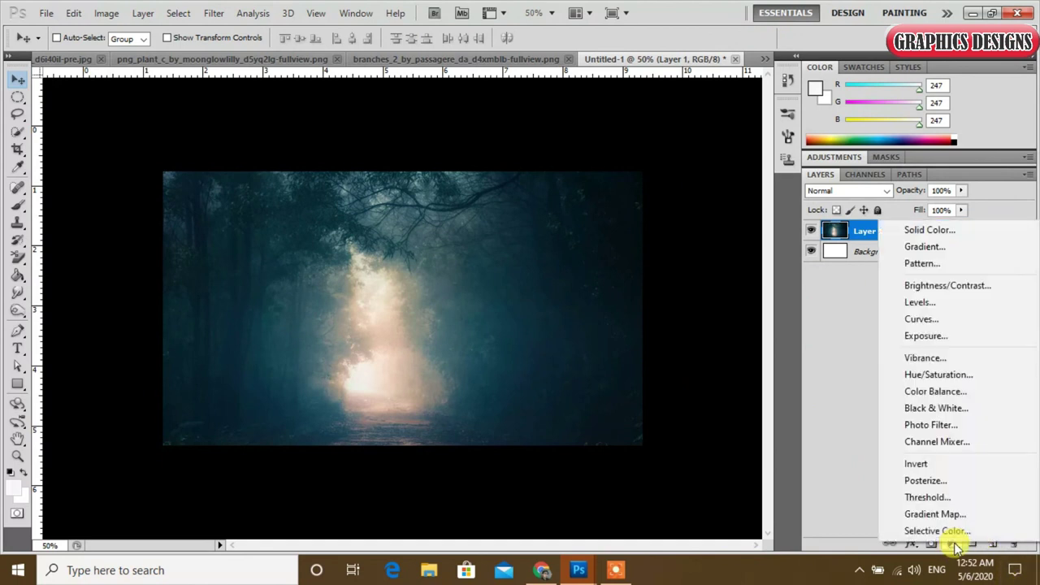
left_click(931, 393)
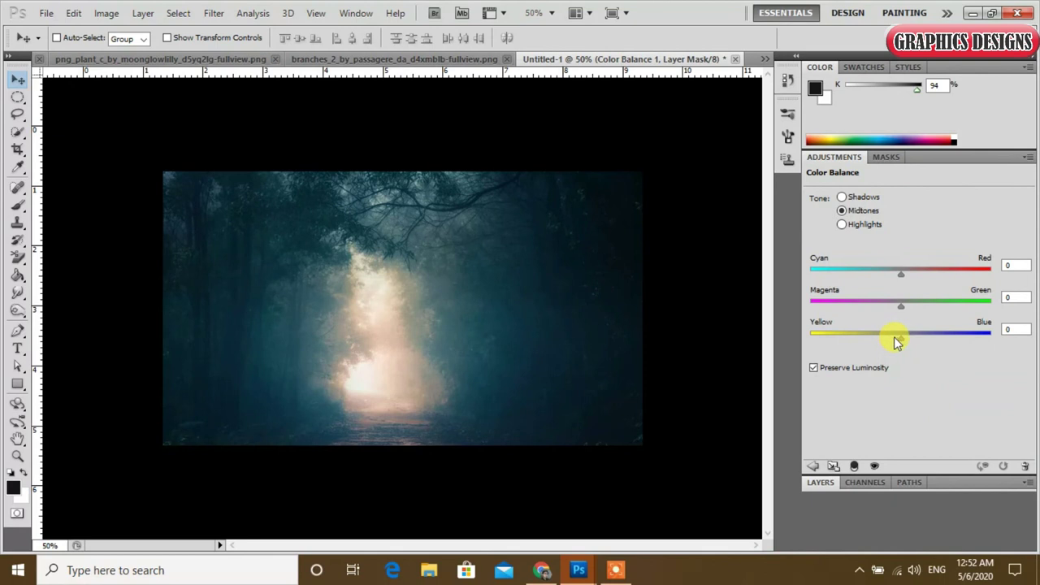
left_click_drag(899, 340, 929, 342)
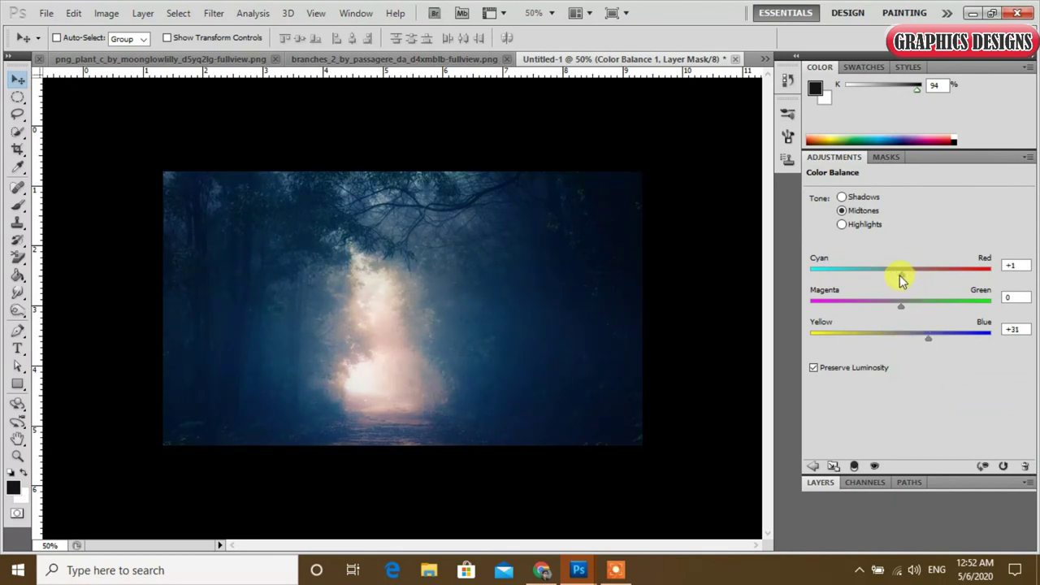
left_click_drag(870, 272, 846, 269)
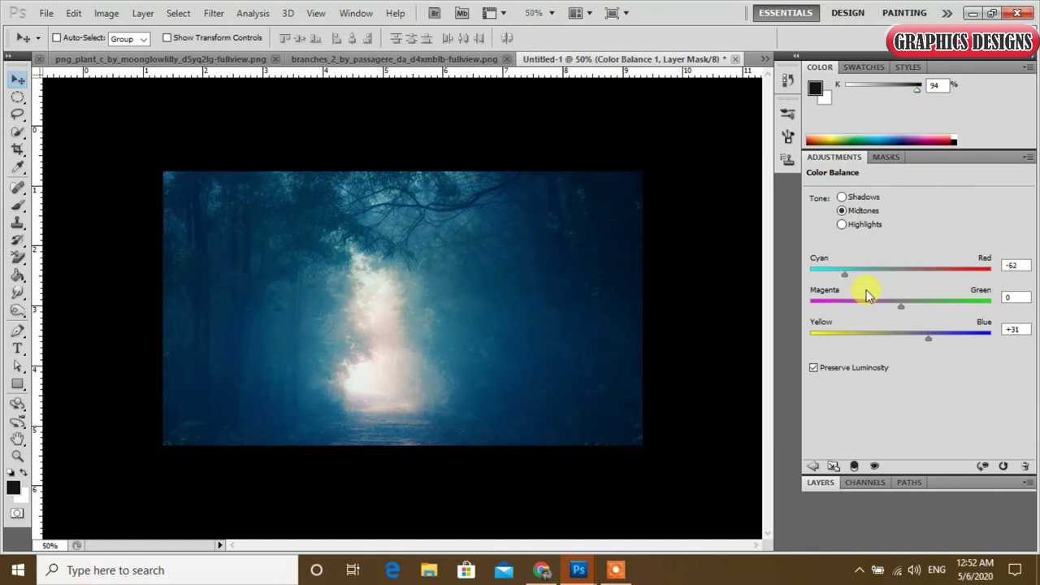
left_click_drag(899, 308, 897, 308)
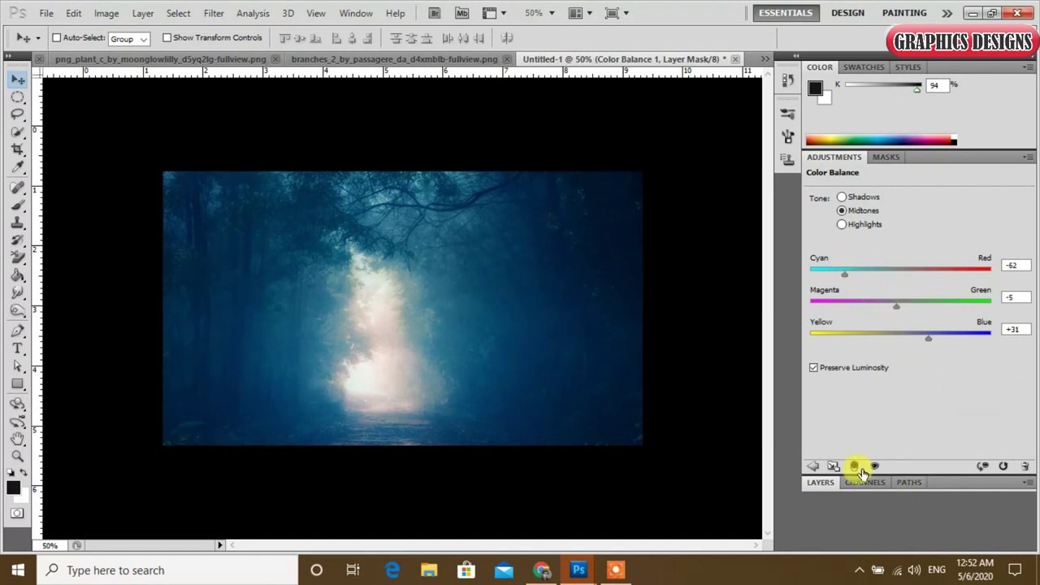
left_click(821, 483)
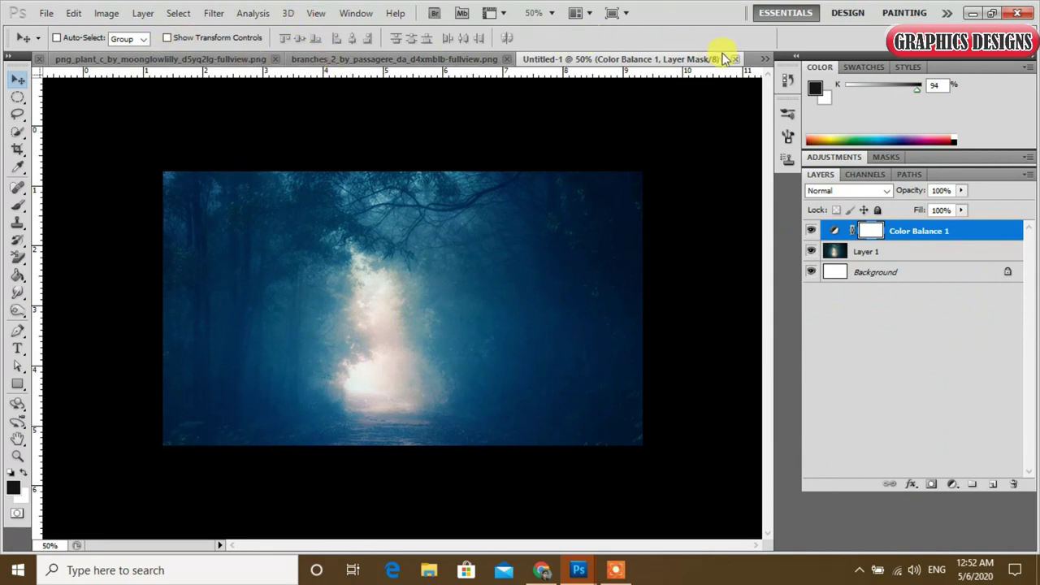
left_click(763, 61)
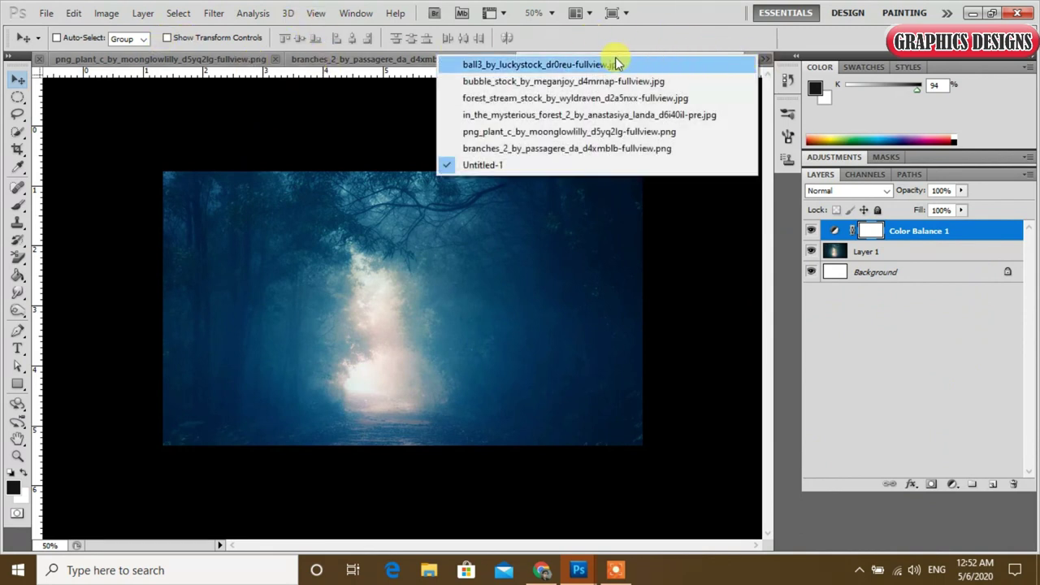
- On the hand-with-glass-ball photo, Quick Select the hand and arm starting from the wrist
left_click(582, 65)
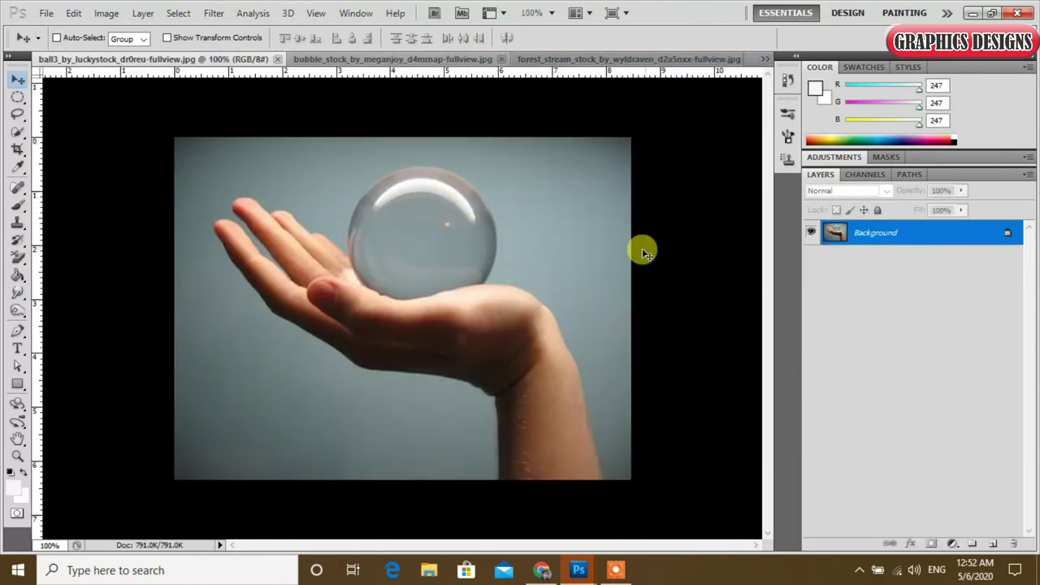
left_click(18, 134)
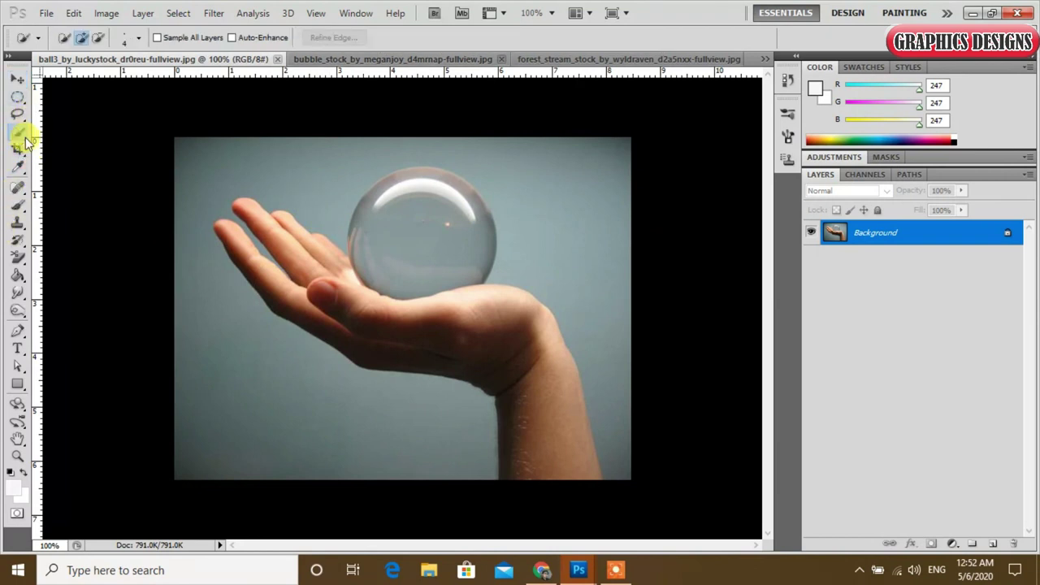
right_click(22, 140)
left_click(90, 131)
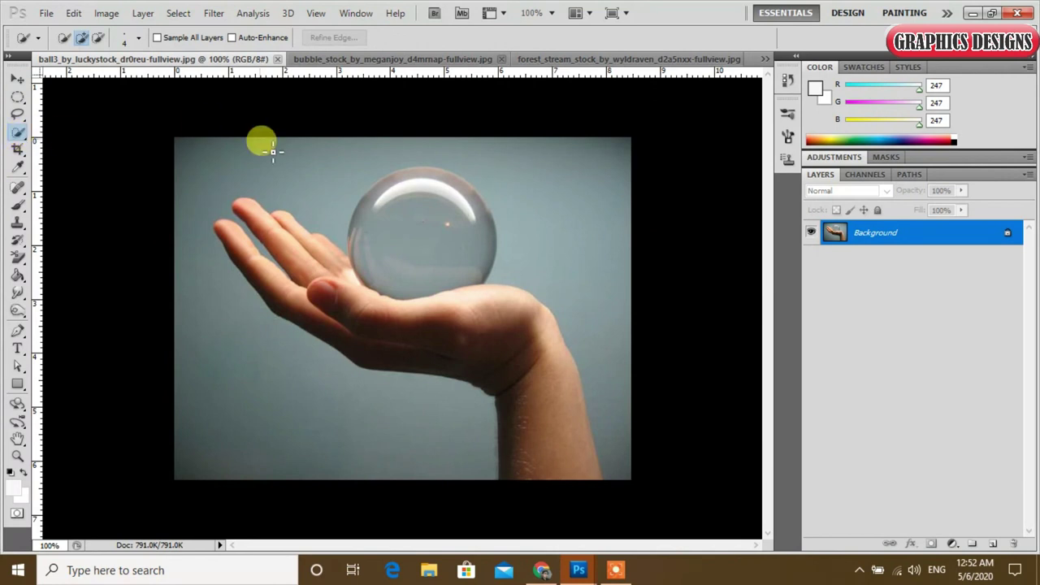
mouse_move(534, 461)
left_mouse_down()
mouse_move(560, 380)
mouse_move(301, 225)
left_mouse_up()
left_click(99, 38)
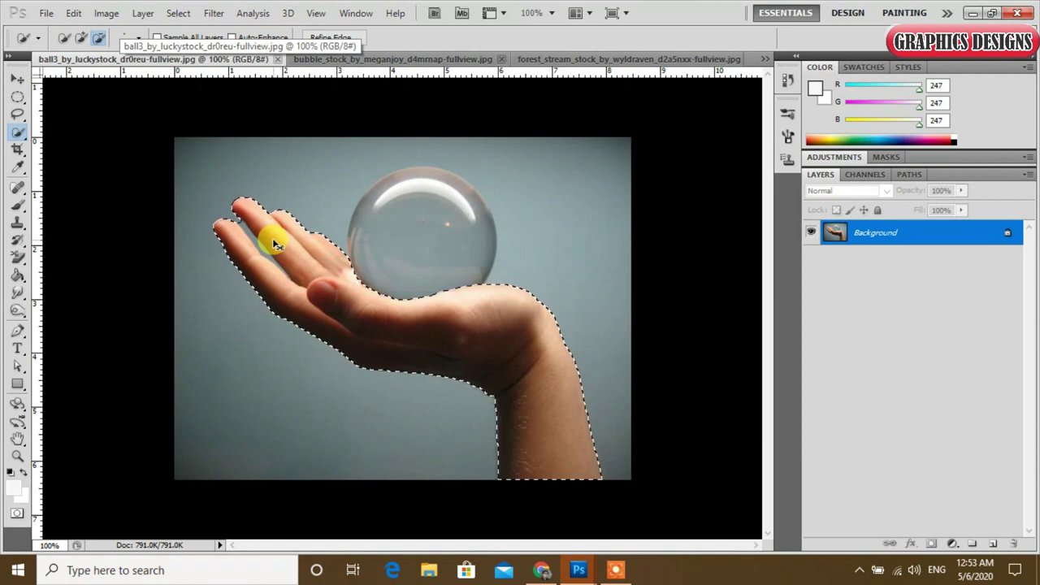
- Zoom to 200% and add the index fingertip to the selection using a smaller brush
key("ctrl+plus")
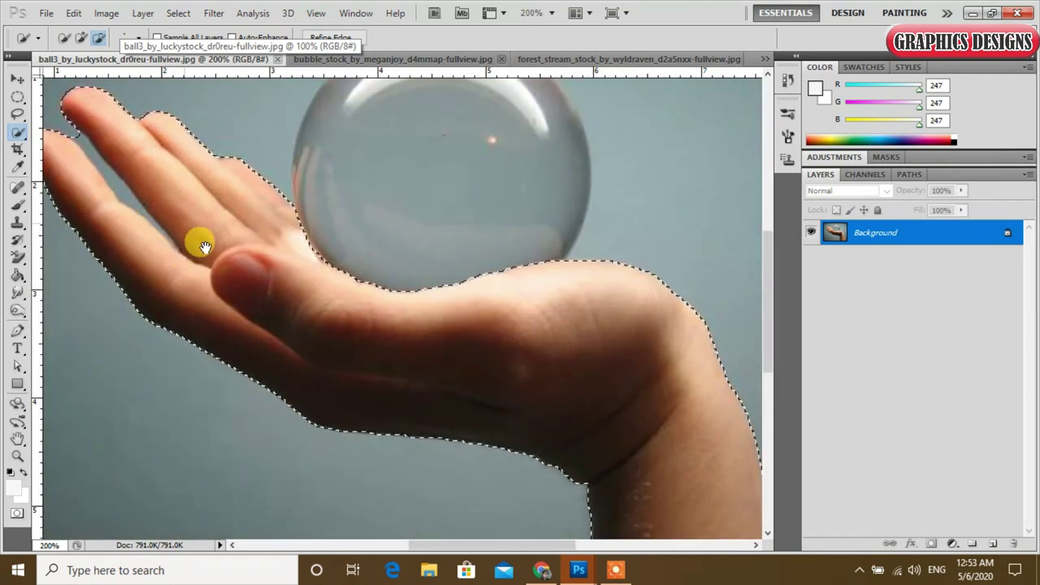
left_click_drag(203, 247, 290, 354)
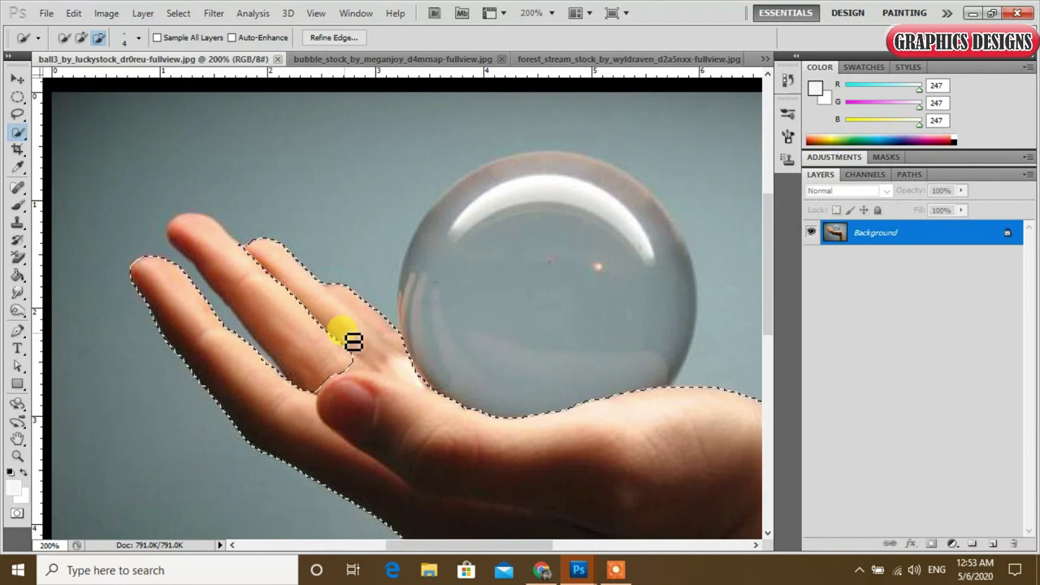
left_click(81, 37)
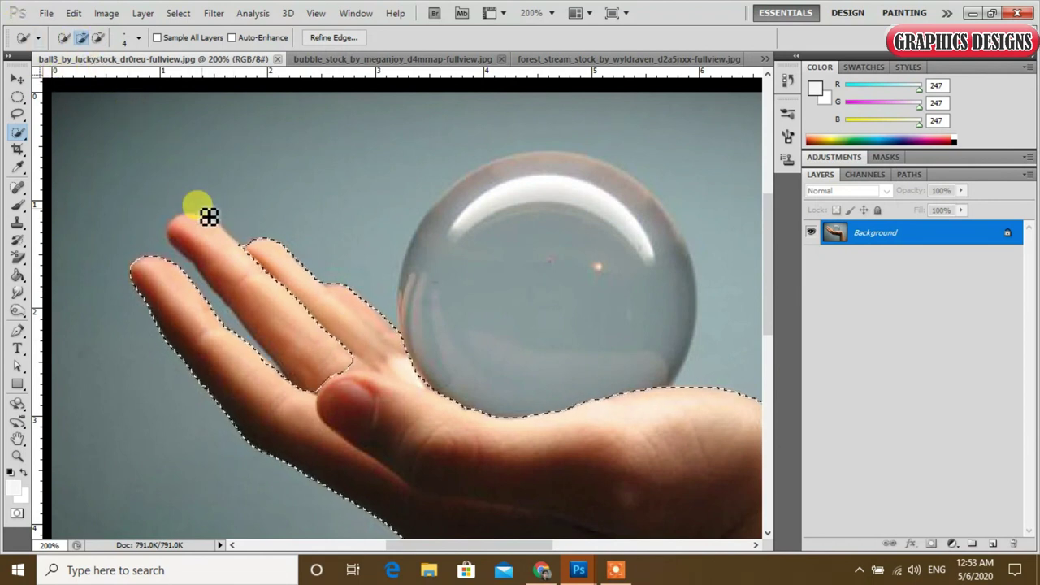
left_click_drag(194, 229, 261, 304)
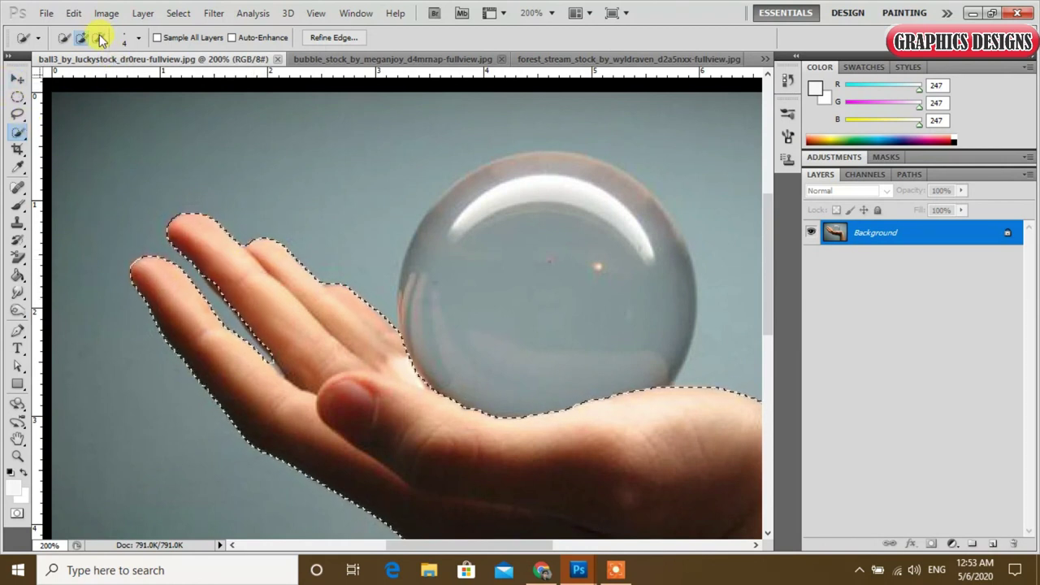
scroll(293, 312, "up", 1)
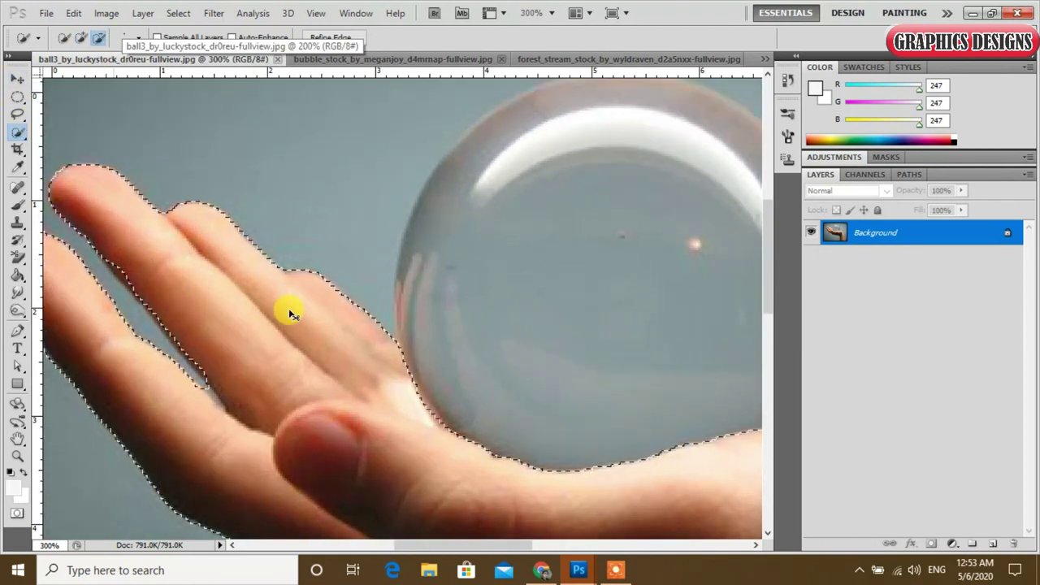
scroll(293, 312, "up", 1)
key("bracketleft")
key("bracketleft")
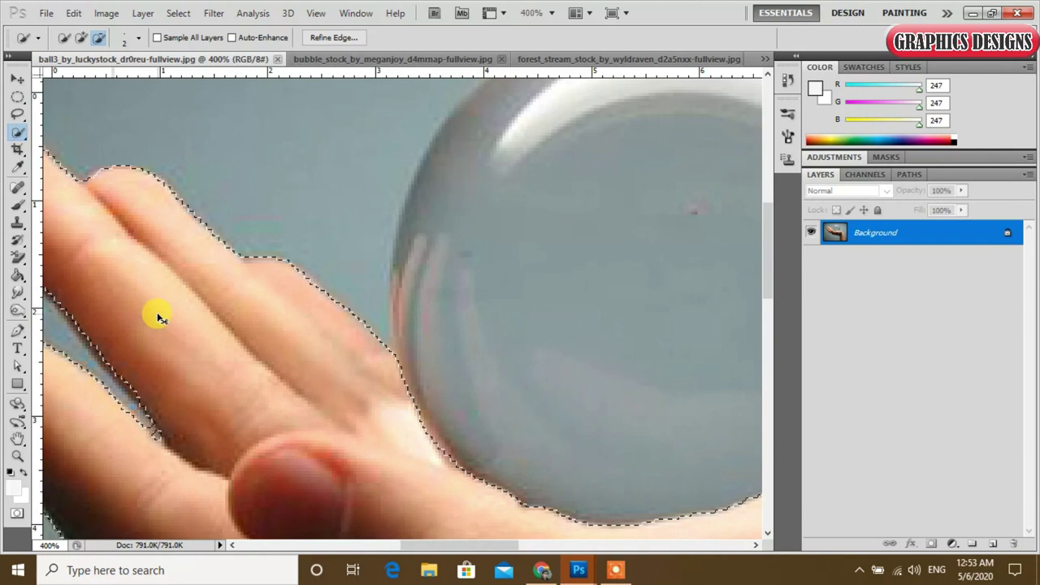
scroll(155, 313, "down", 2)
scroll(155, 313, "down", 1)
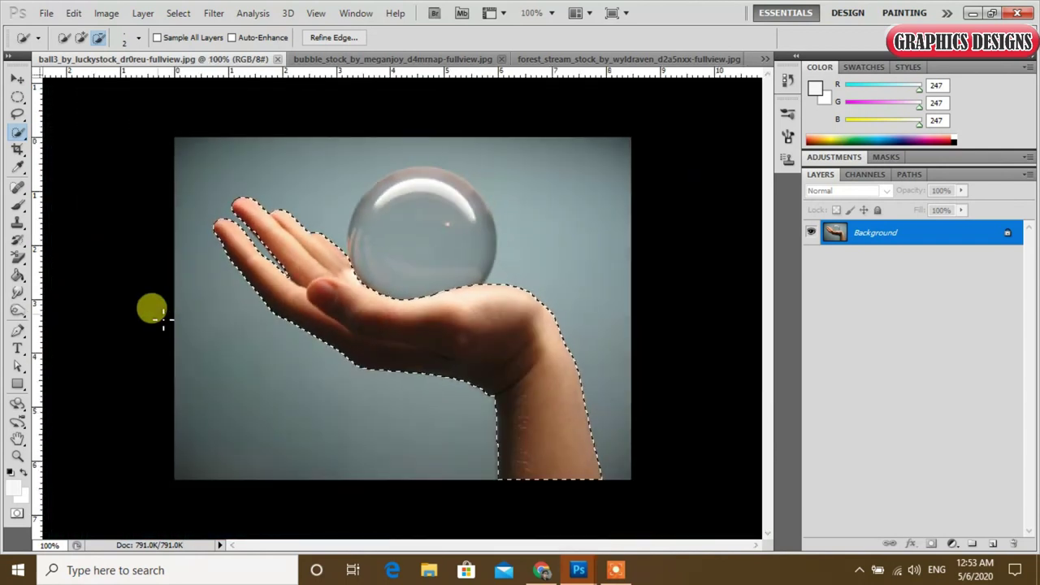
- Move the selected hand into the forest composition as Layer 2, at the lower middle
left_click(16, 79)
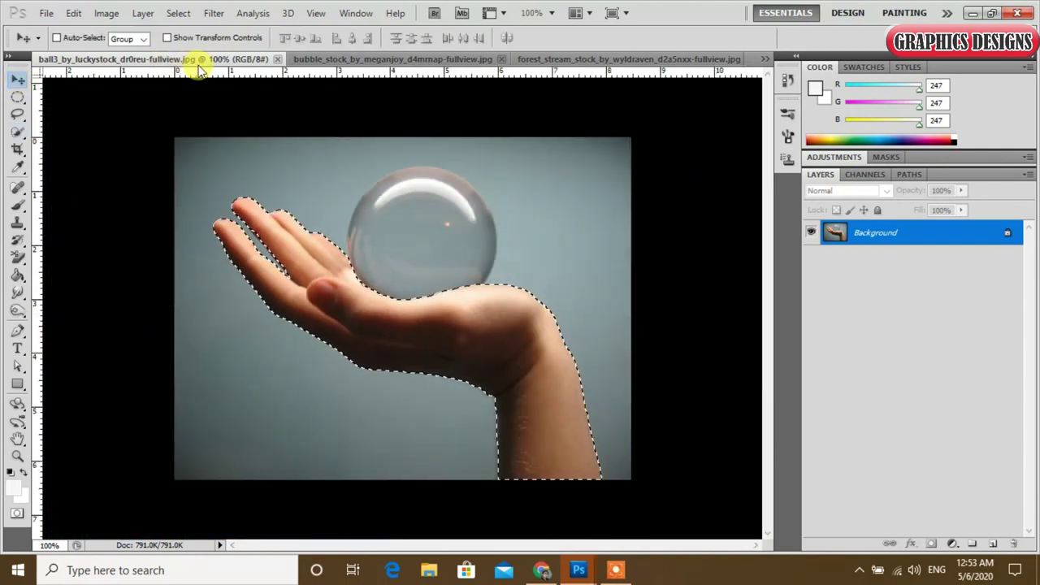
left_click_drag(224, 59, 376, 186)
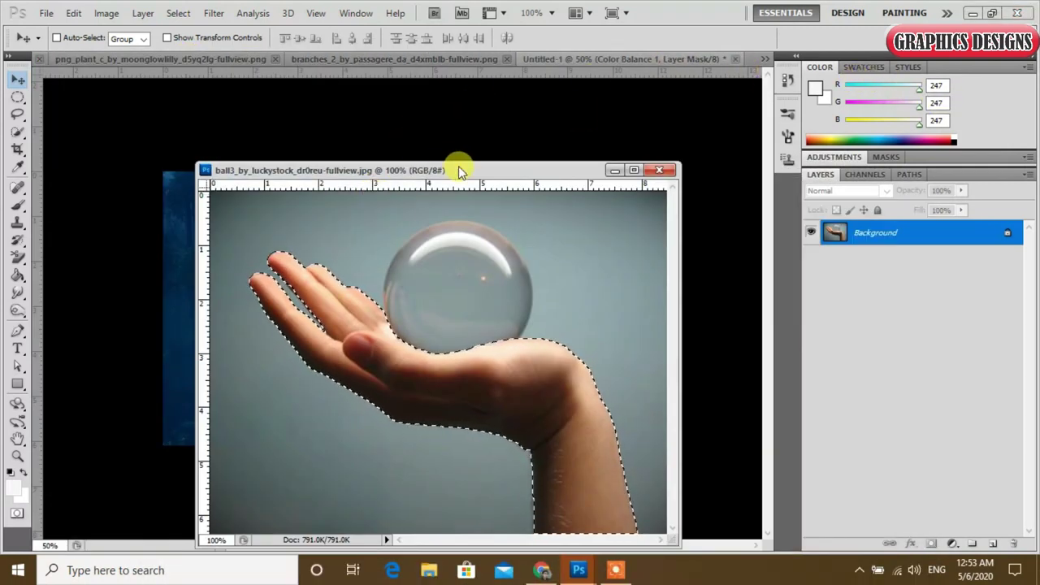
left_click_drag(460, 169, 672, 140)
left_click_drag(720, 355, 231, 301)
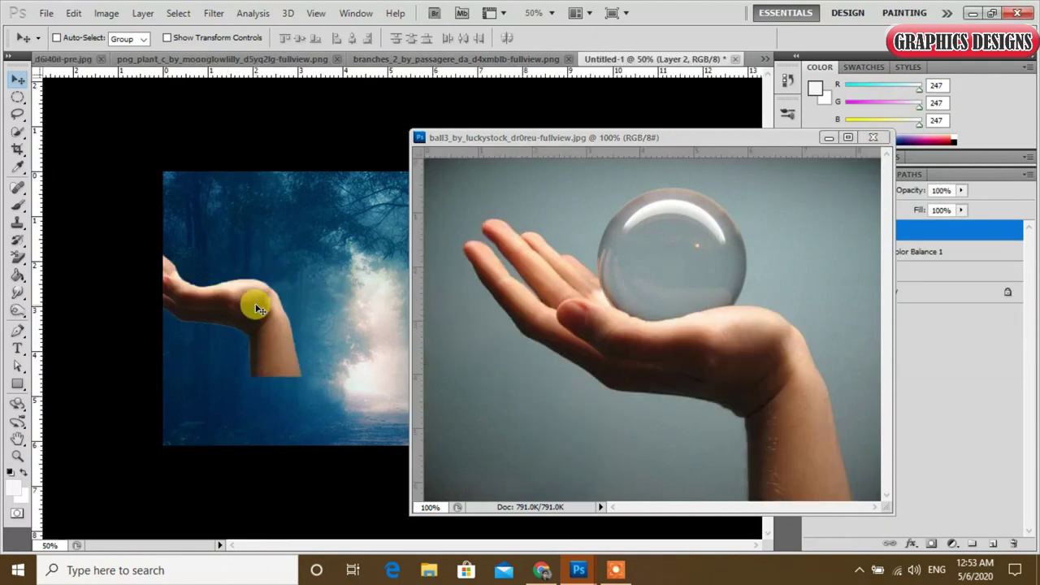
left_click(828, 138)
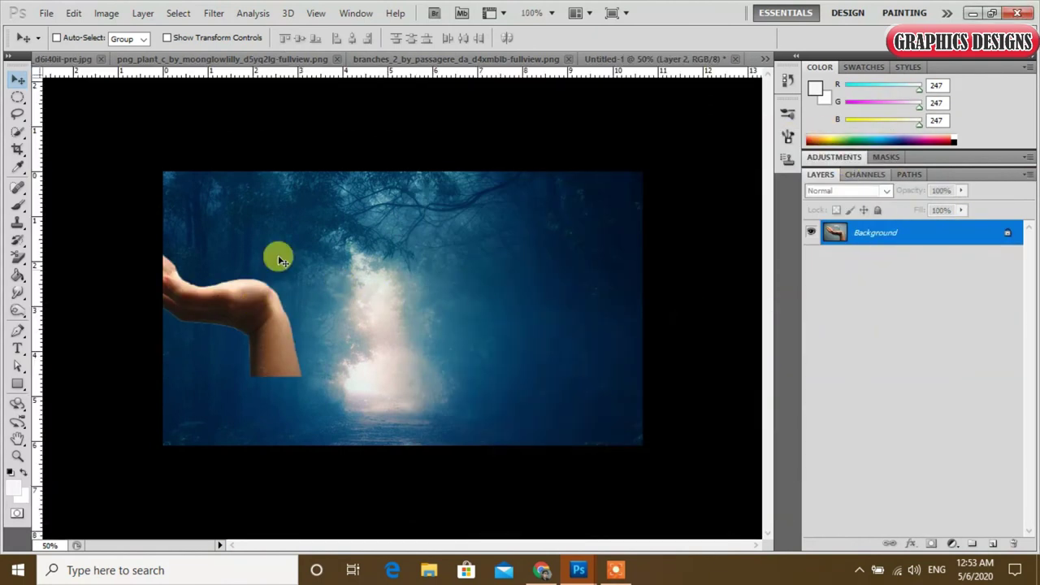
mouse_move(262, 301)
left_mouse_down()
mouse_move(561, 333)
mouse_move(425, 355)
left_mouse_up()
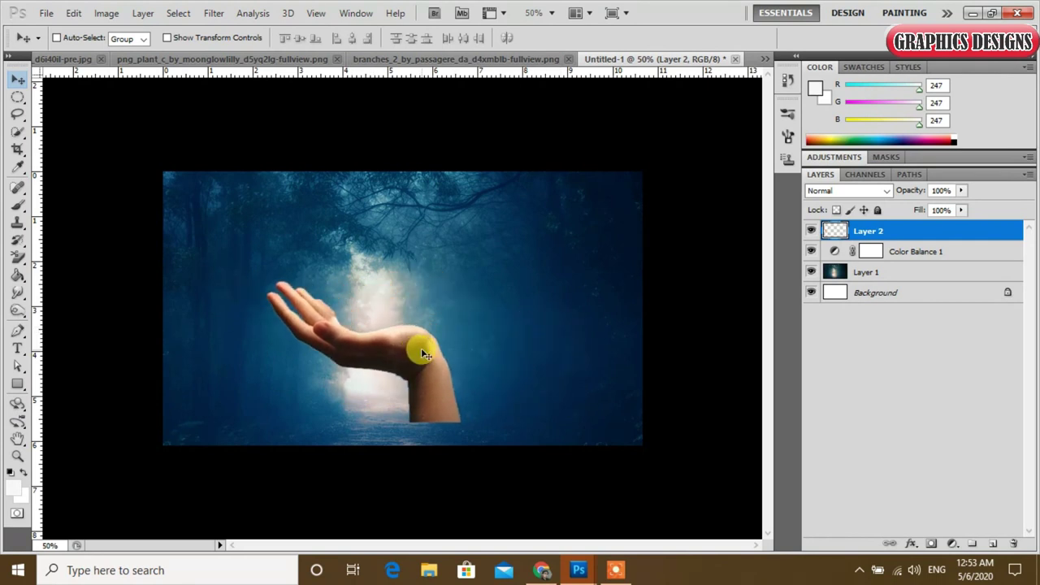
- Scale the hand to 156.65% and shift it lower and right in the frame
key("ctrl+t")
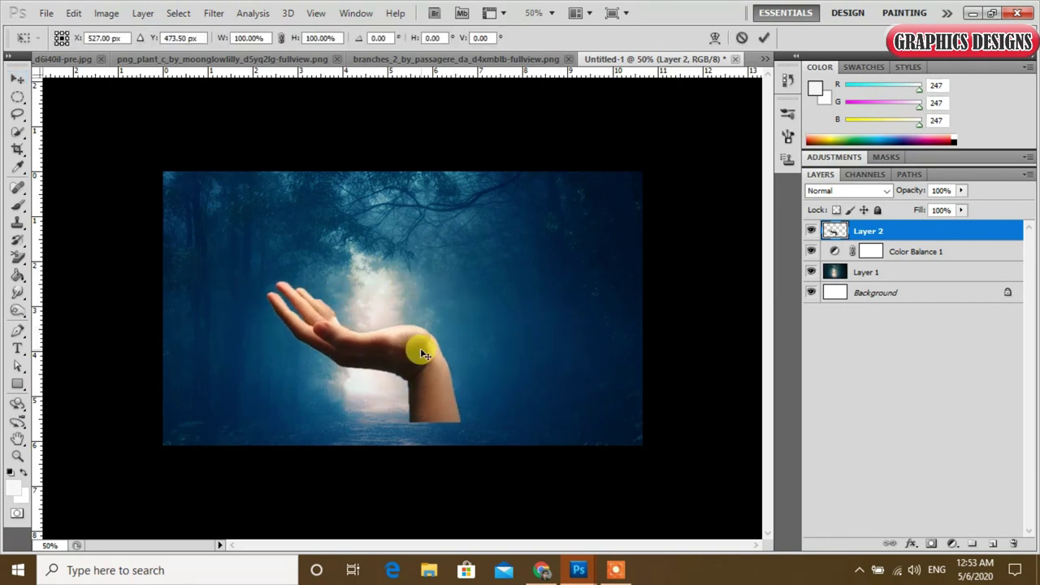
mouse_move(482, 292)
left_mouse_down()
mouse_move(586, 248)
mouse_move(532, 268)
left_mouse_up()
mouse_move(442, 352)
left_mouse_down()
mouse_move(473, 371)
mouse_move(460, 397)
mouse_move(474, 403)
left_mouse_up()
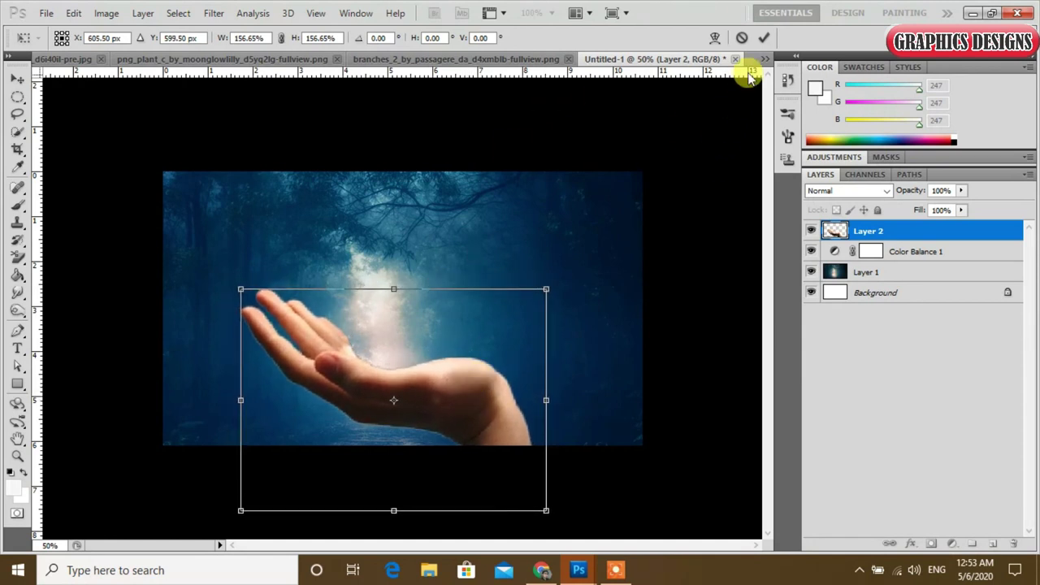
left_click(764, 39)
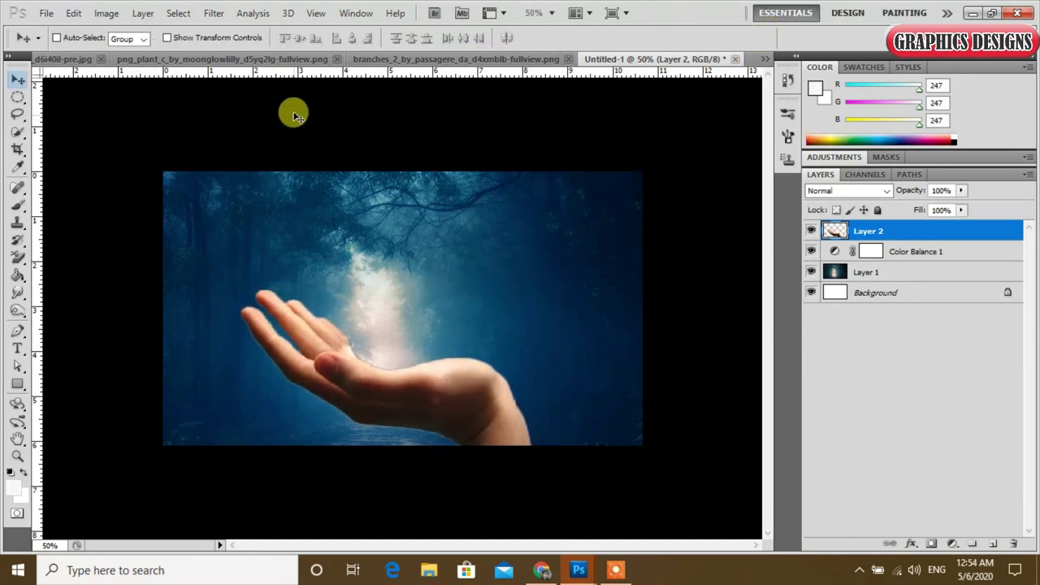
- On the bubble stock photo, draw an elliptical selection around the bubble
left_click(763, 59)
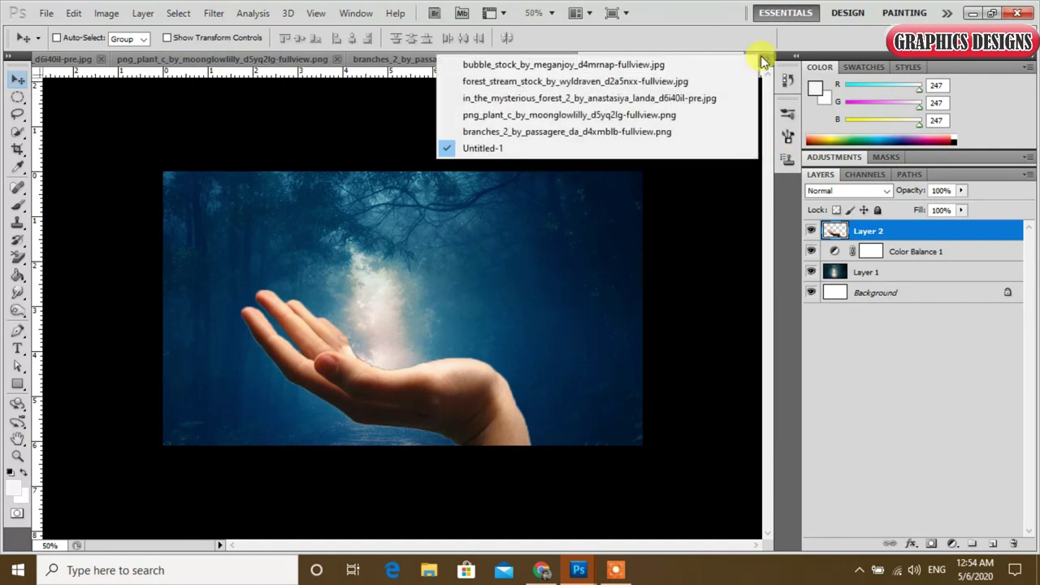
left_click(602, 65)
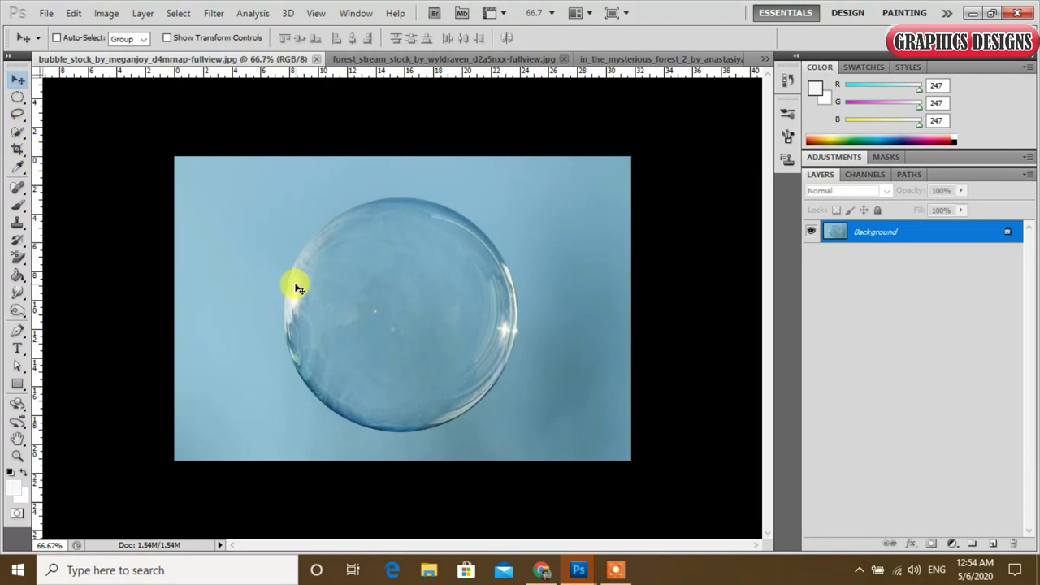
left_click(14, 103)
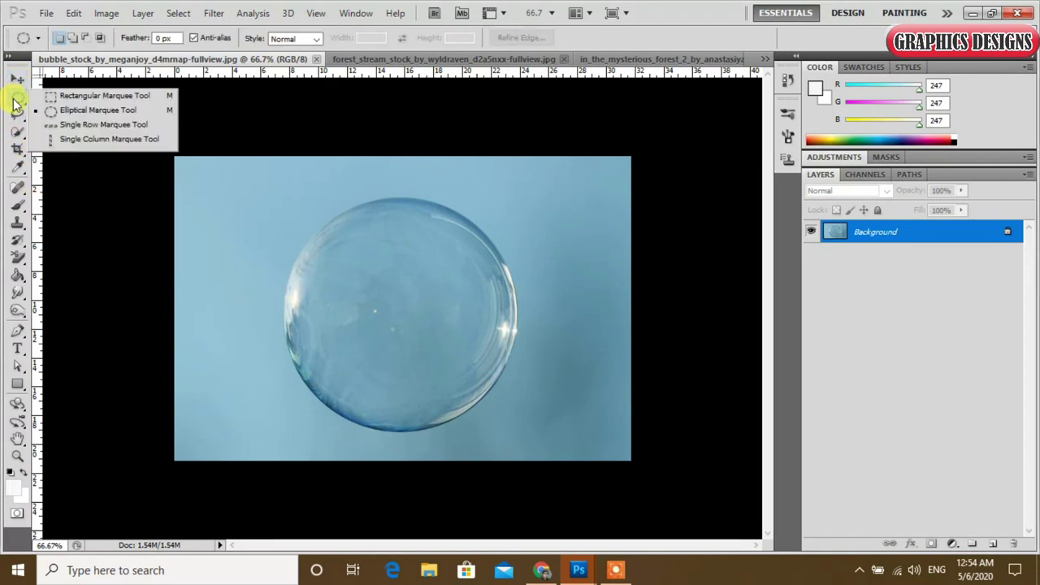
left_click(14, 103)
left_click_drag(313, 212, 524, 428)
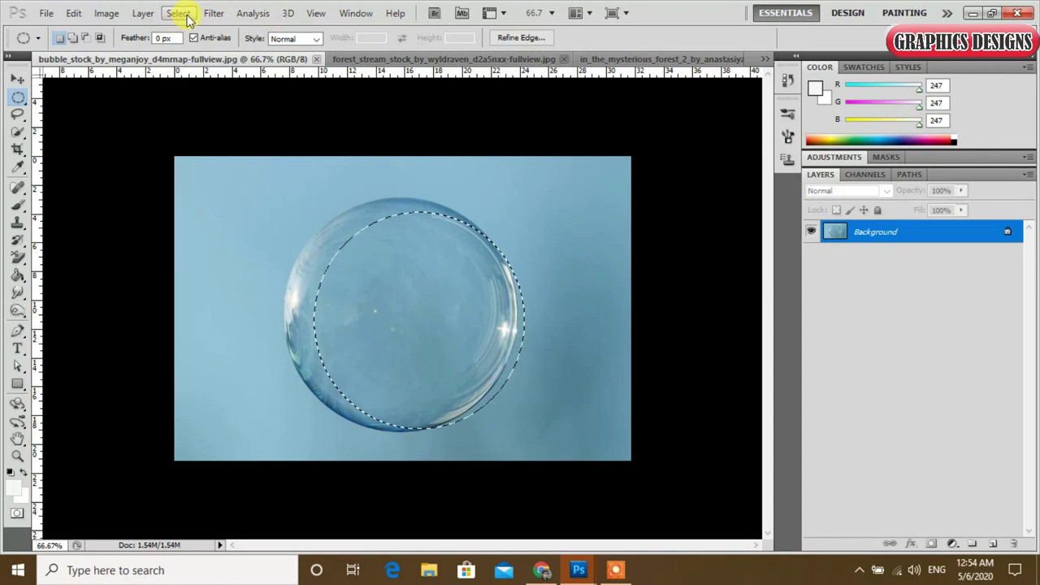
- Transform the elliptical selection to fit snugly around the bubble's edges
left_click(179, 13)
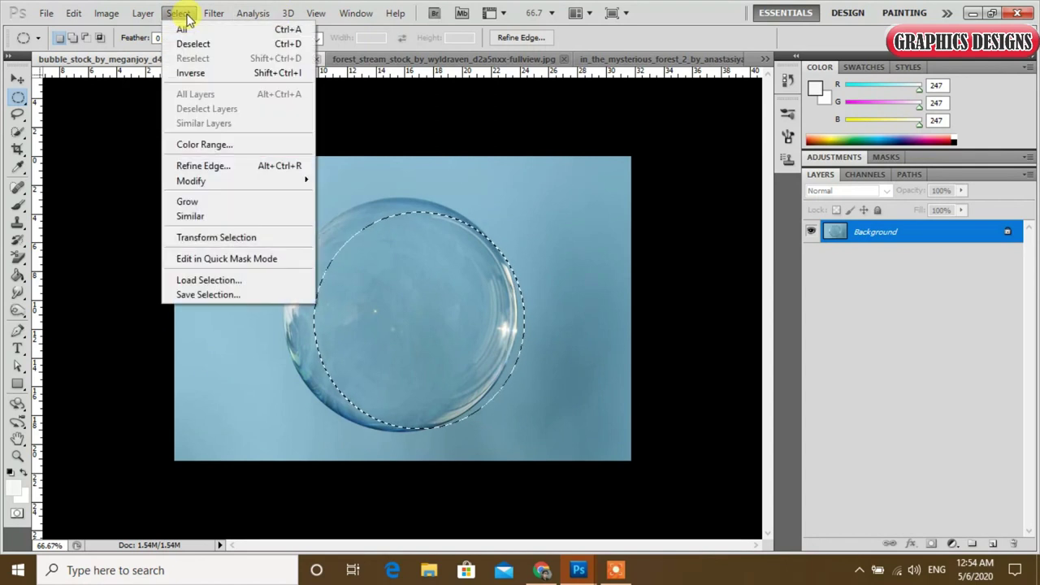
left_click(217, 238)
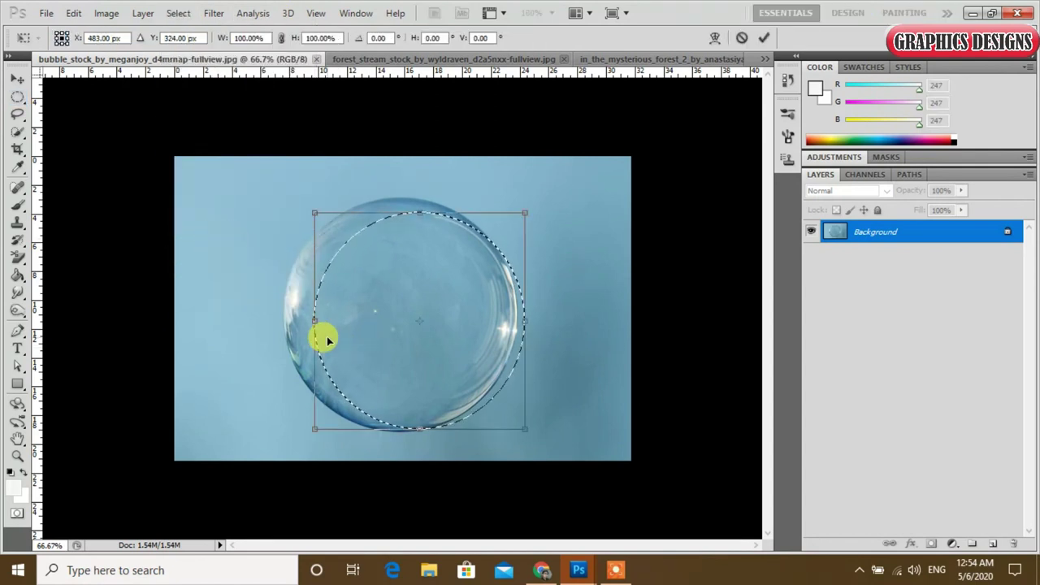
left_click_drag(314, 316, 285, 319)
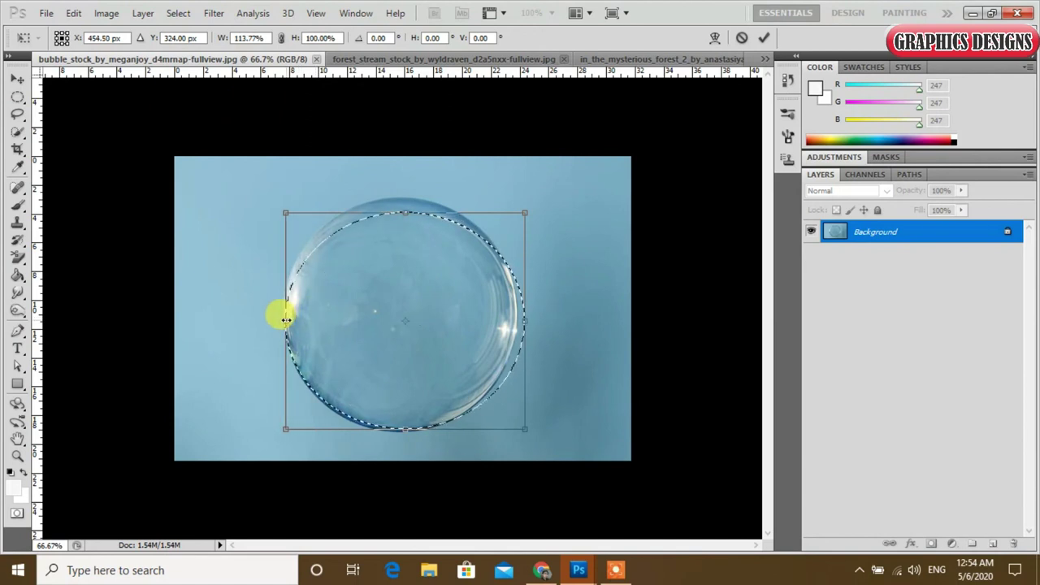
left_click_drag(405, 214, 407, 196)
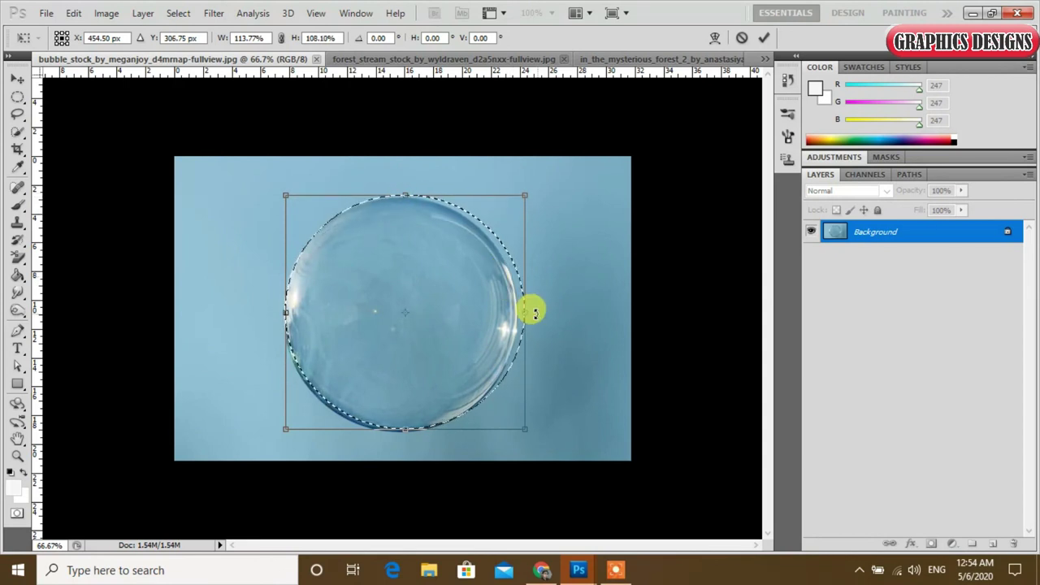
left_click_drag(527, 312, 521, 314)
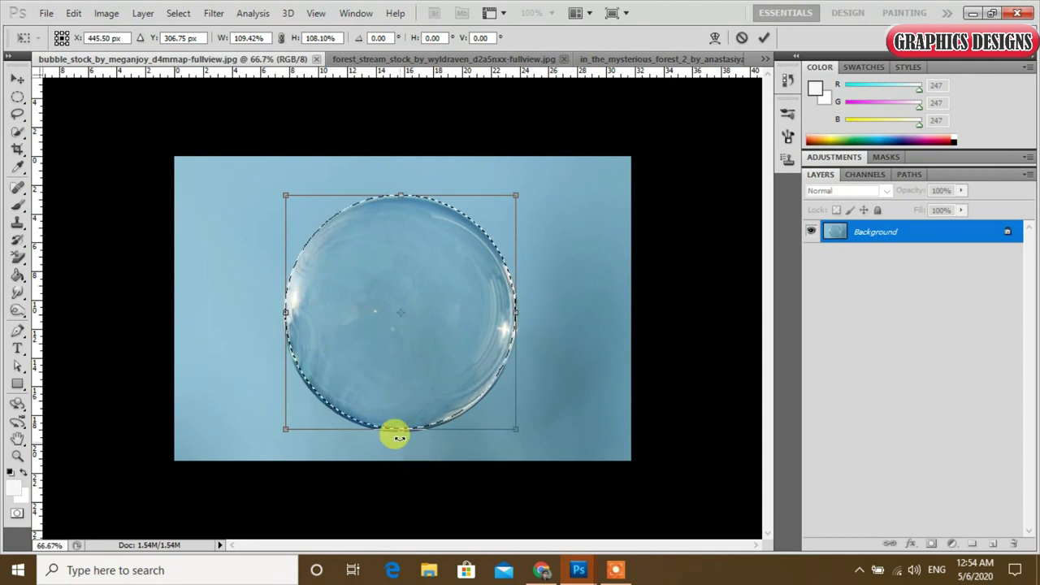
left_click_drag(398, 432, 403, 437)
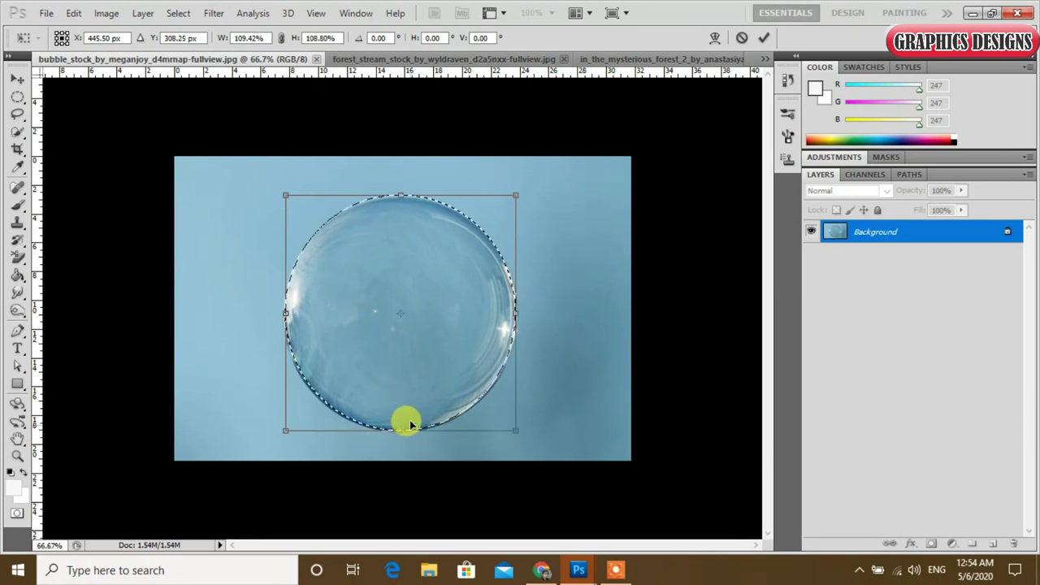
left_click_drag(281, 324, 275, 324)
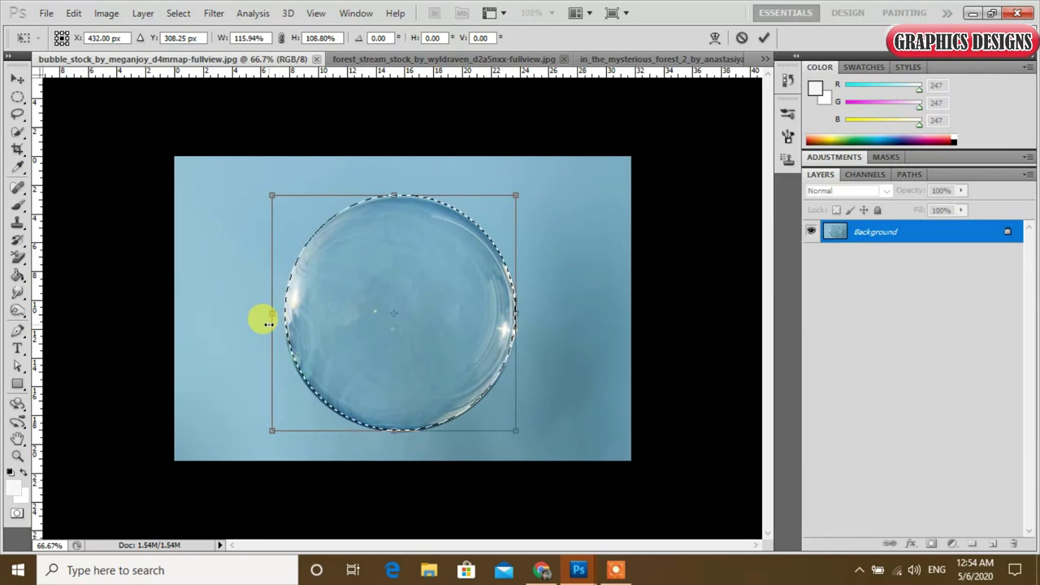
left_click_drag(271, 315, 281, 313)
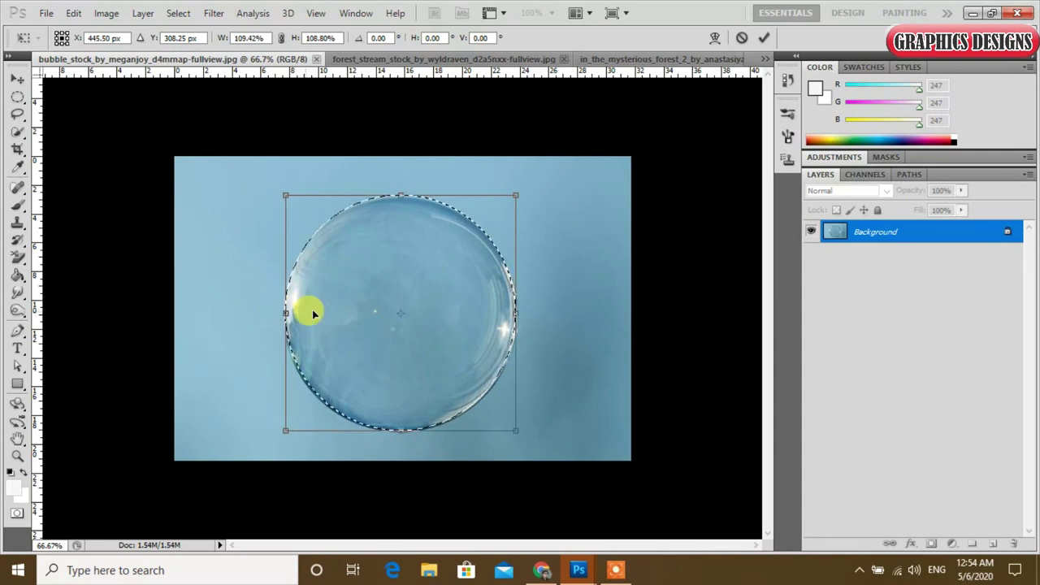
left_click_drag(286, 430, 281, 433)
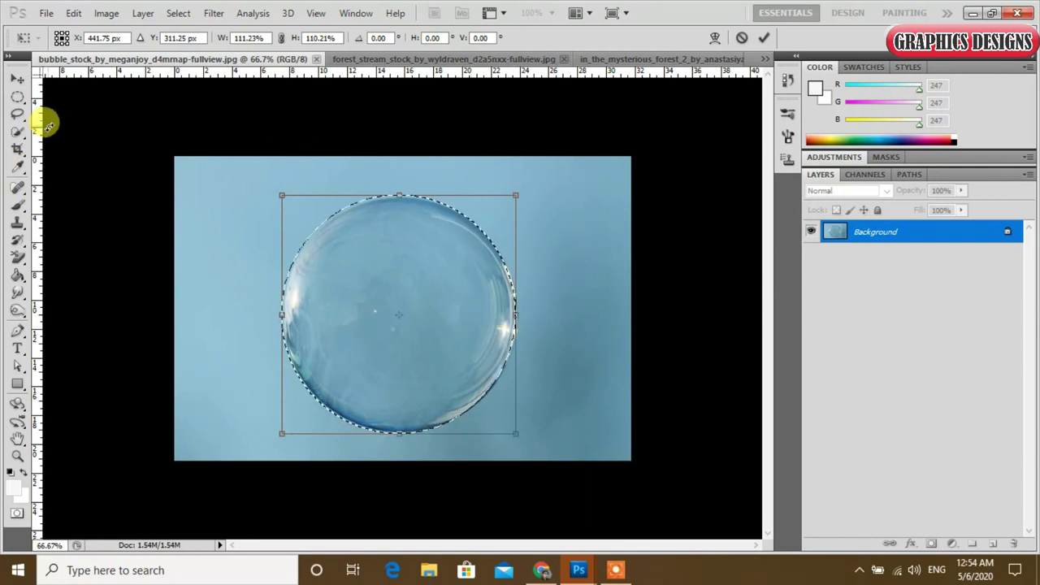
left_click(16, 78)
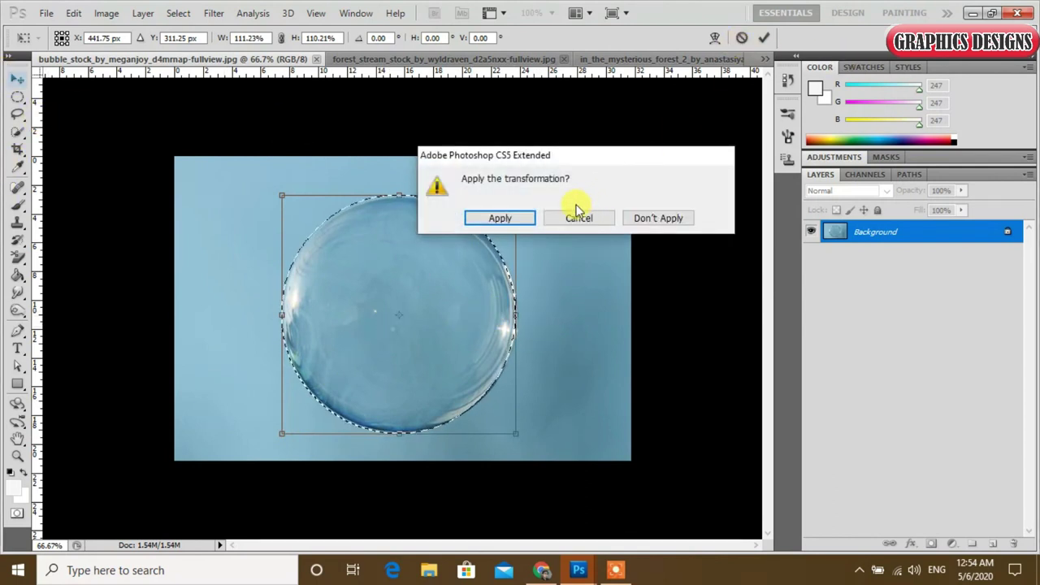
left_click(504, 218)
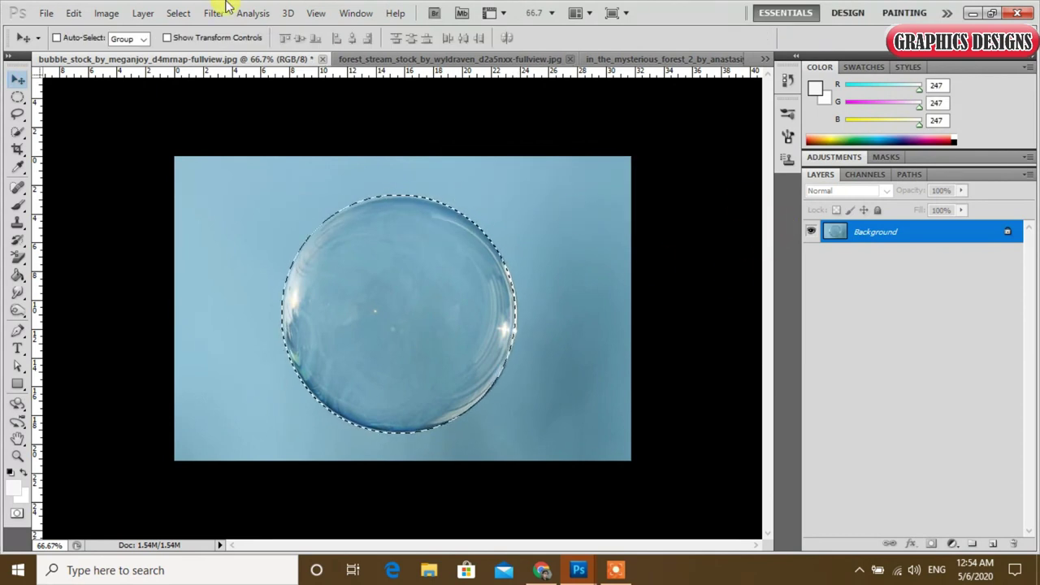
- Drop the selected bubble into the forest as Layer 3 and place it on the palm
left_click_drag(197, 61, 478, 157)
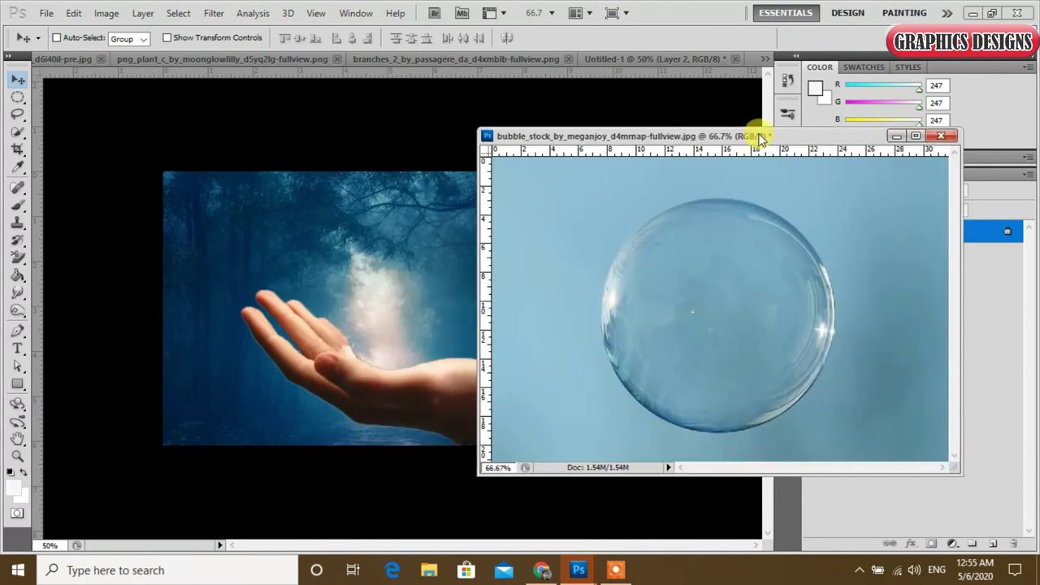
left_click_drag(596, 144, 803, 138)
left_click_drag(796, 352, 398, 367)
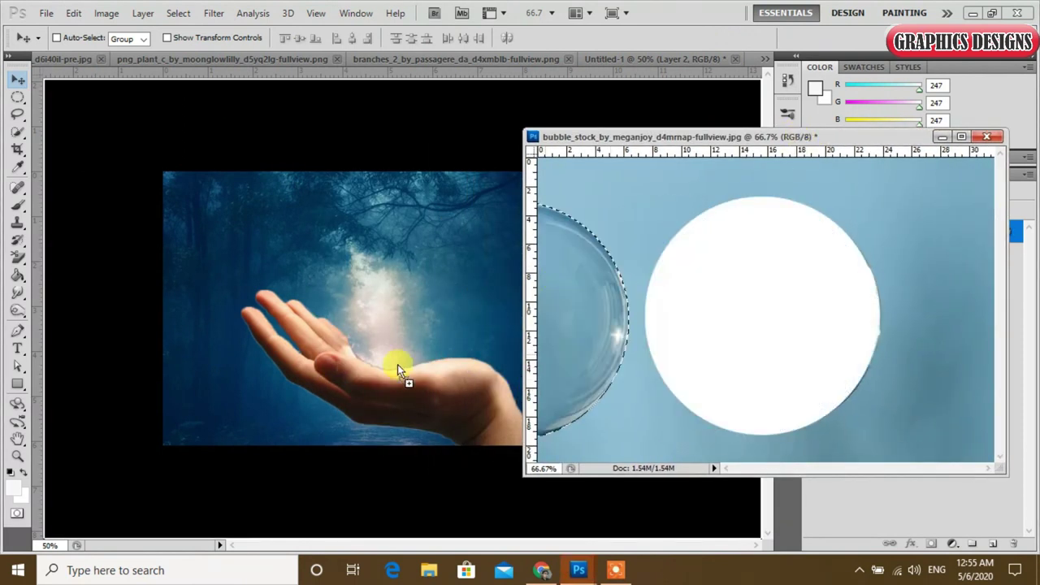
left_click_drag(373, 308, 372, 304)
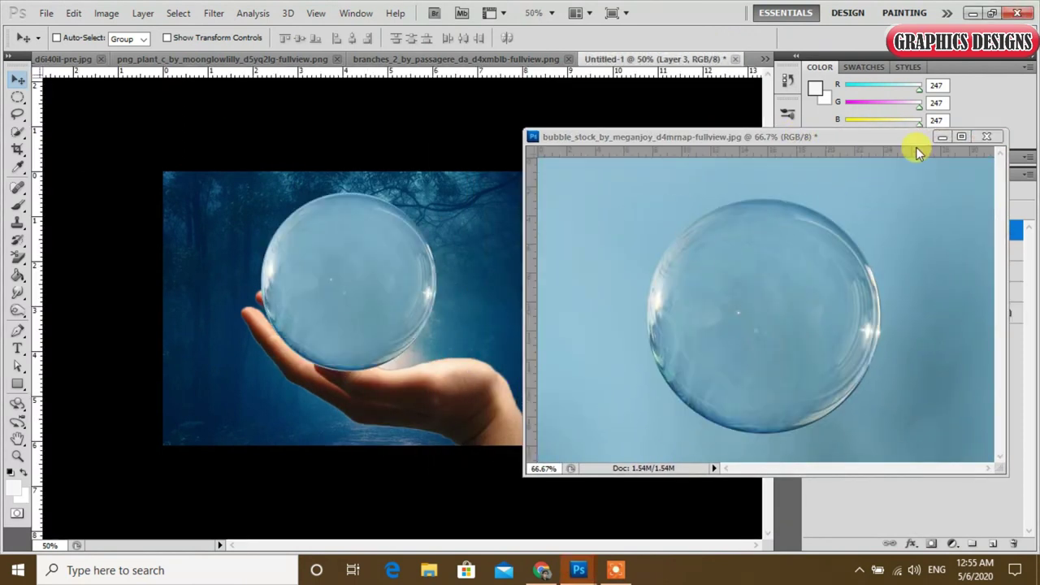
left_click(945, 137)
mouse_move(344, 267)
left_mouse_down()
mouse_move(398, 281)
mouse_move(418, 271)
mouse_move(410, 282)
left_mouse_up()
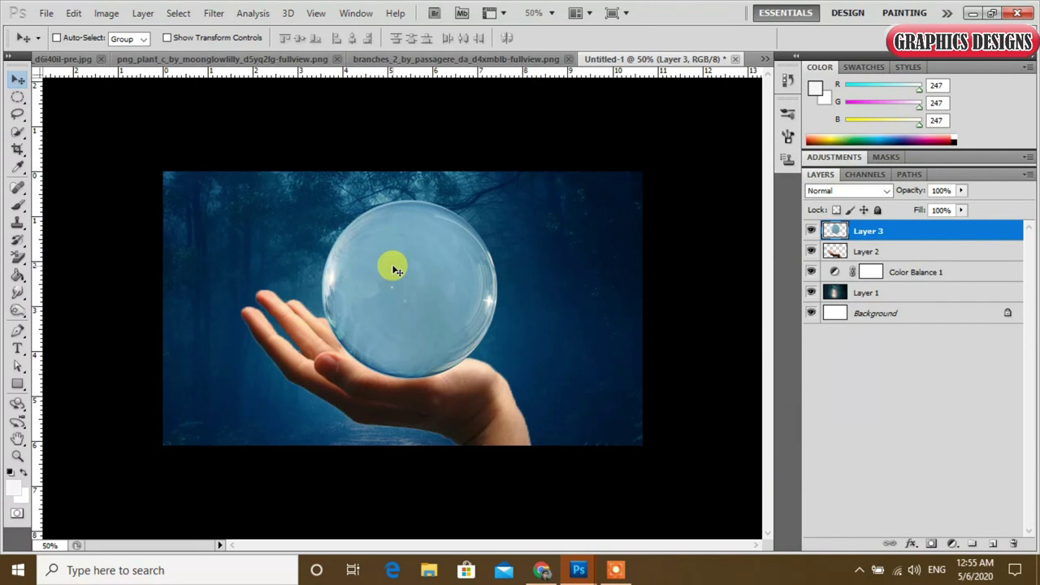
- Enlarge the glass bubble to 103.82%
key("ctrl+t")
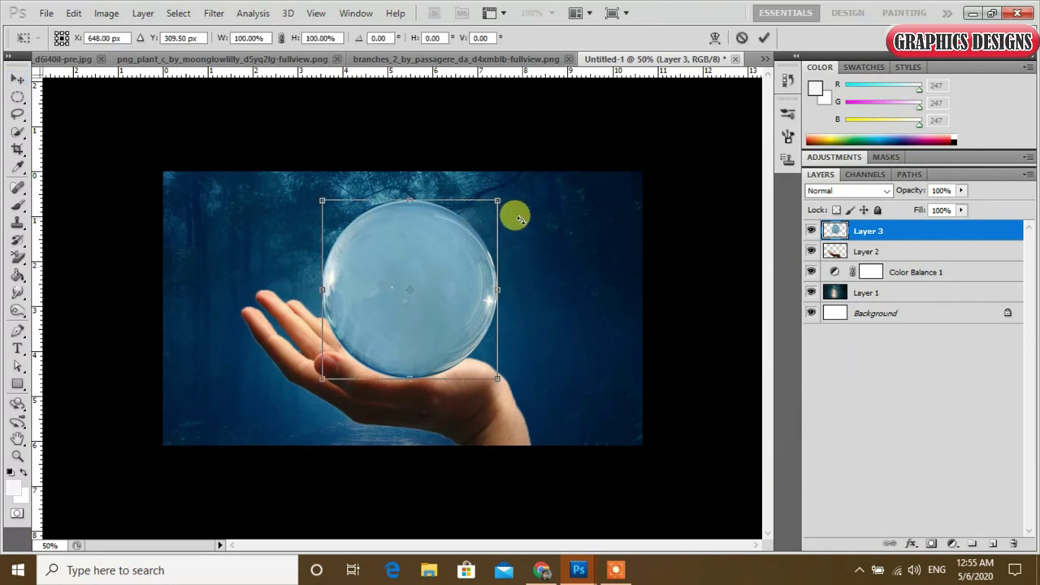
left_click_drag(498, 201, 503, 196)
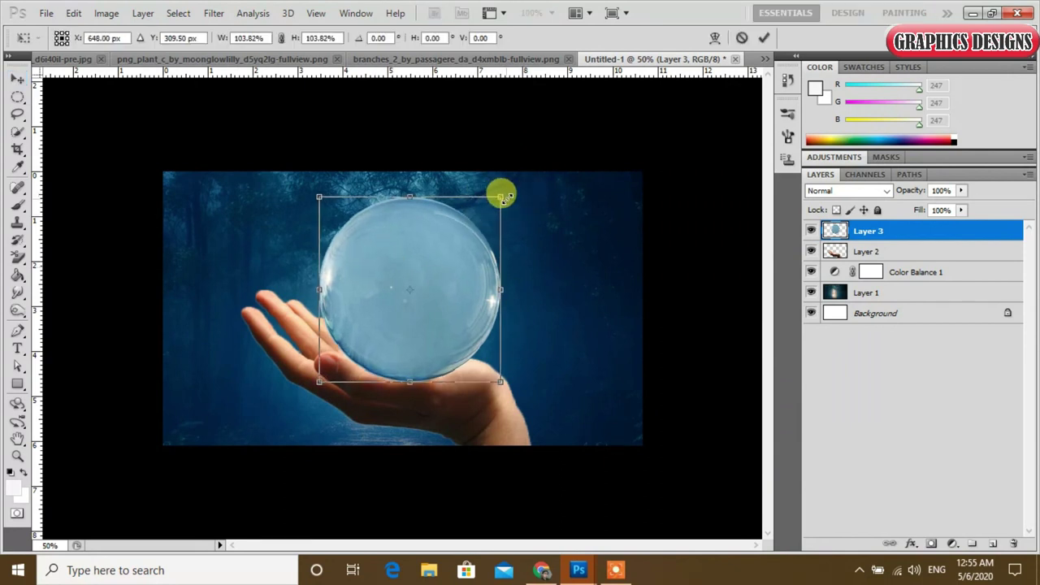
left_click(763, 38)
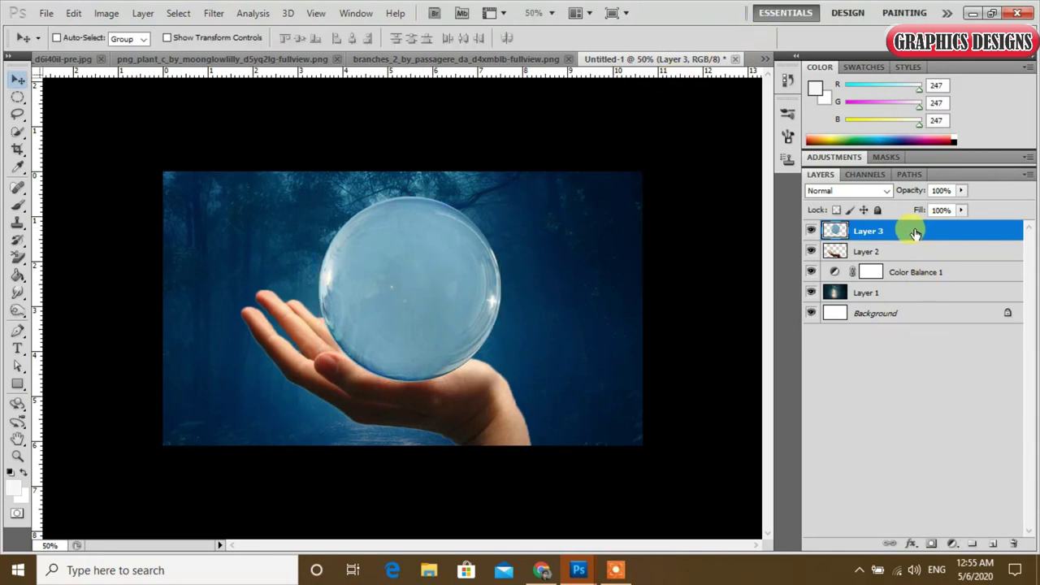
- Put the bubble layer under the hand and merge Color Balance 1 into Layer 1
left_click_drag(915, 233, 919, 261)
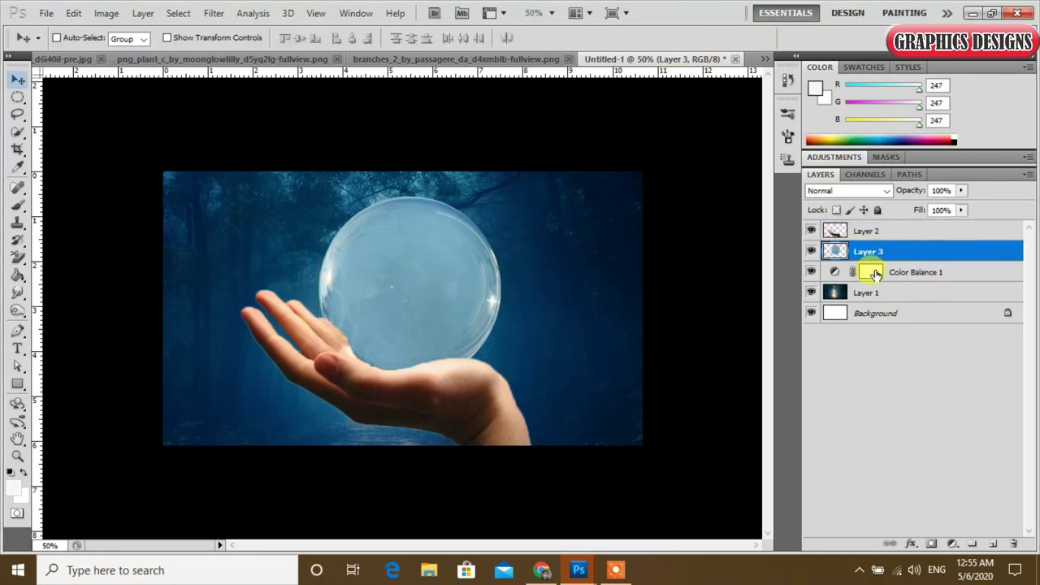
left_click(947, 277)
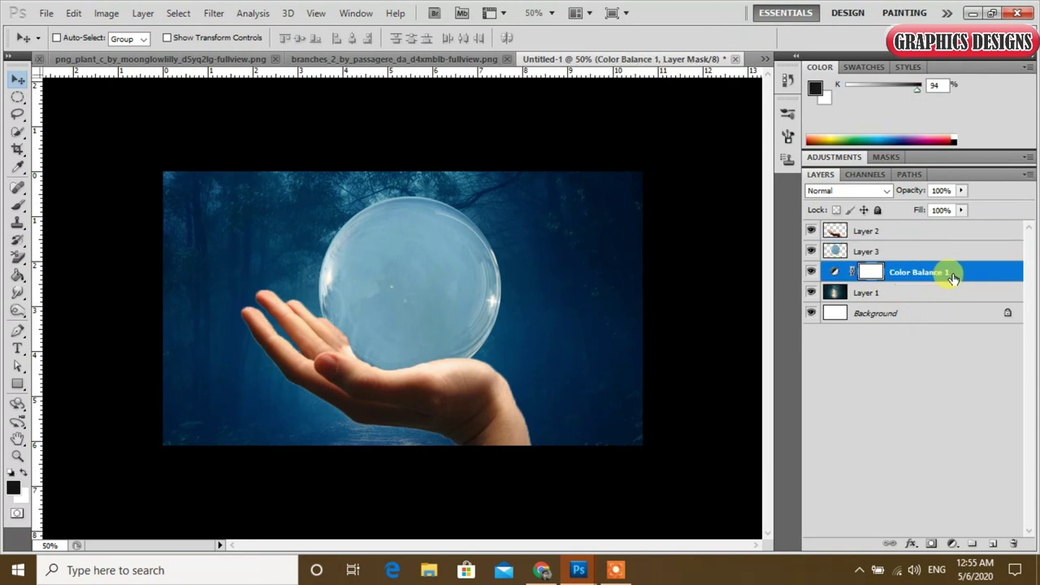
left_click(937, 294, "shift")
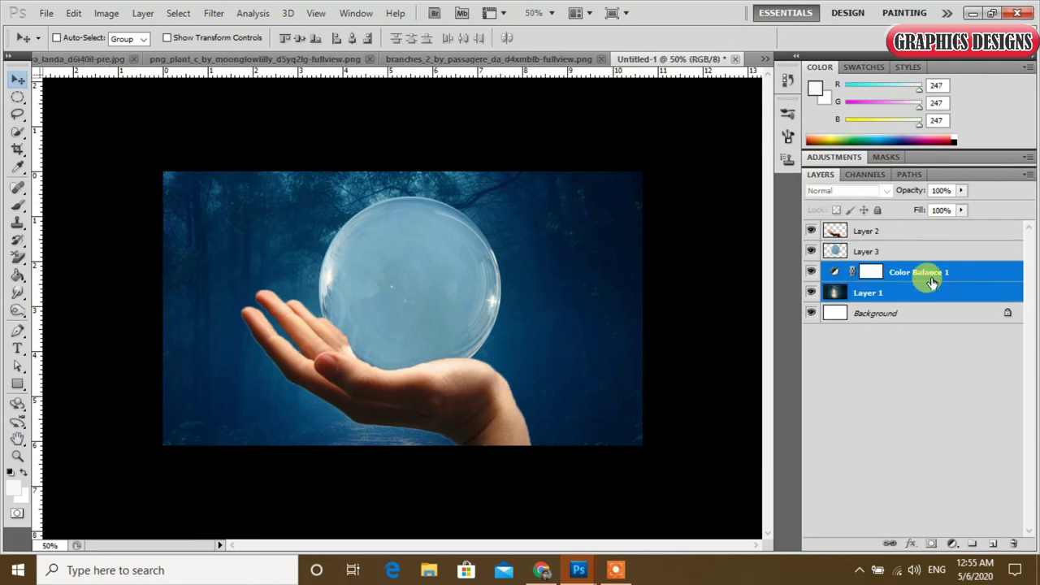
right_click(931, 280)
left_click(832, 508)
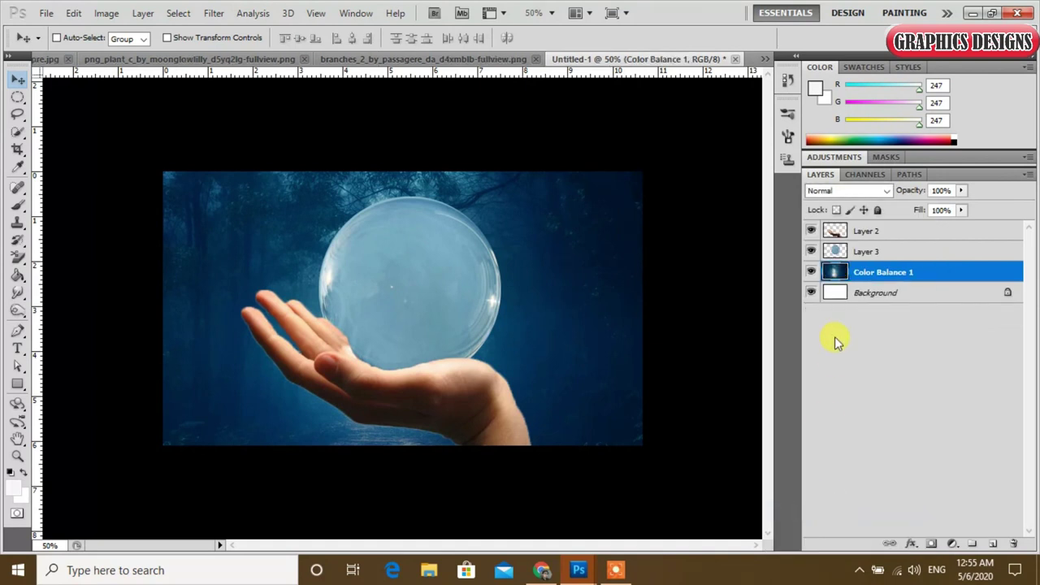
- Nudge the hand left, restack the bubble above it, and shift the bubble left
left_click(901, 251)
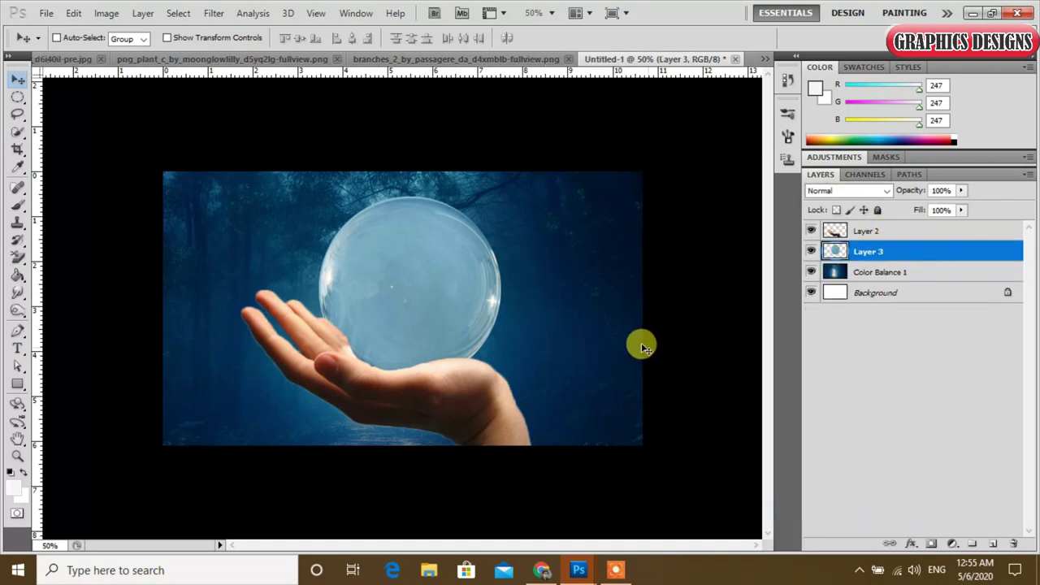
left_click(907, 232)
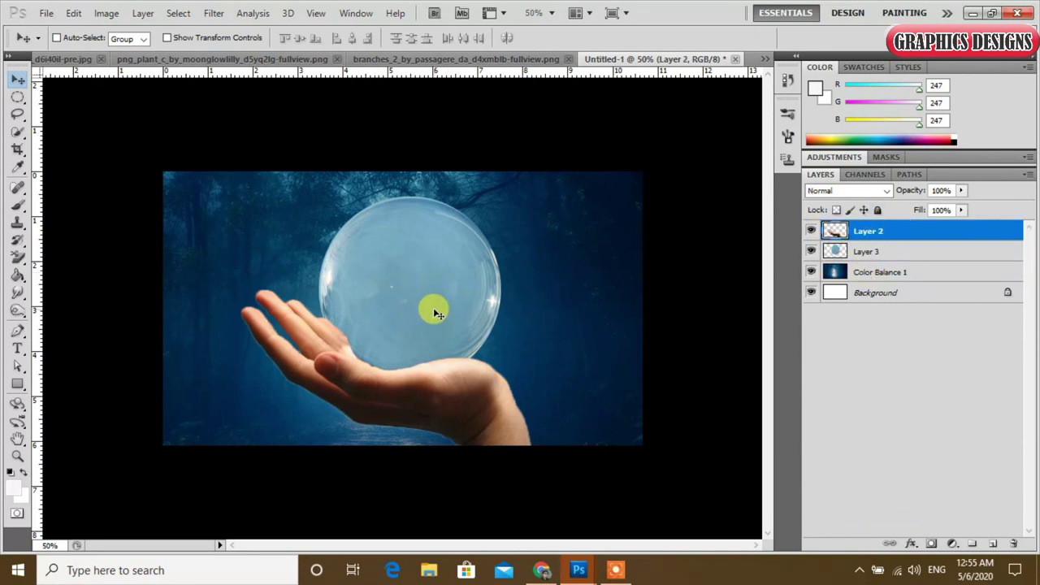
mouse_move(409, 298)
left_mouse_down()
mouse_move(398, 300)
mouse_move(417, 303)
left_mouse_up()
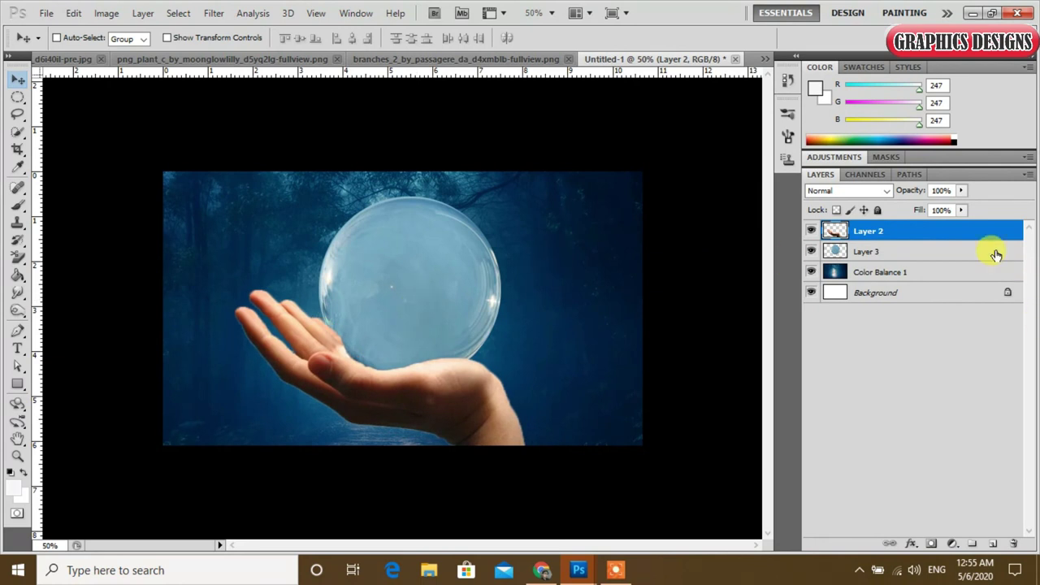
left_click(863, 253)
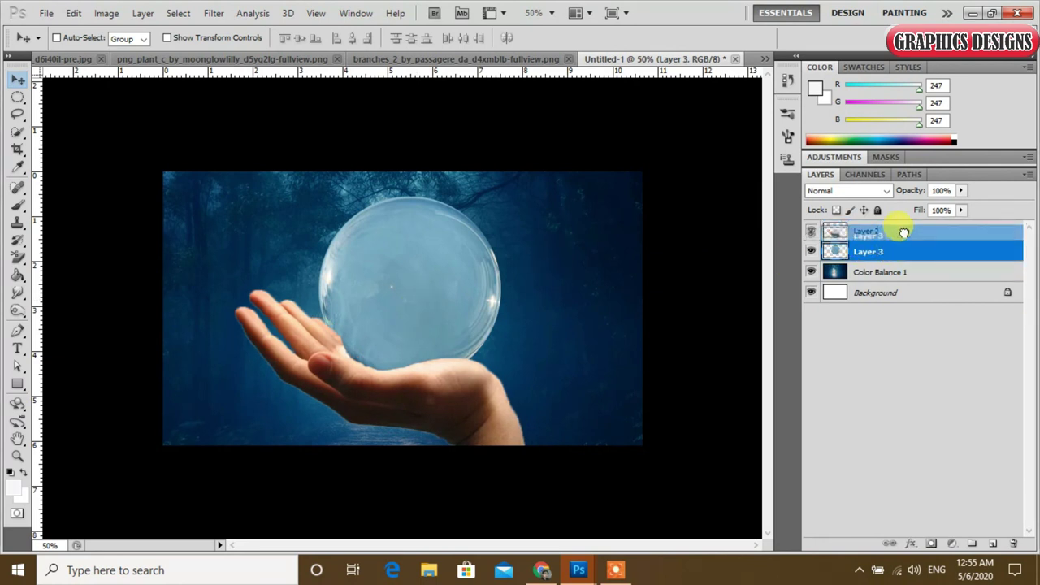
left_click_drag(904, 243, 911, 232)
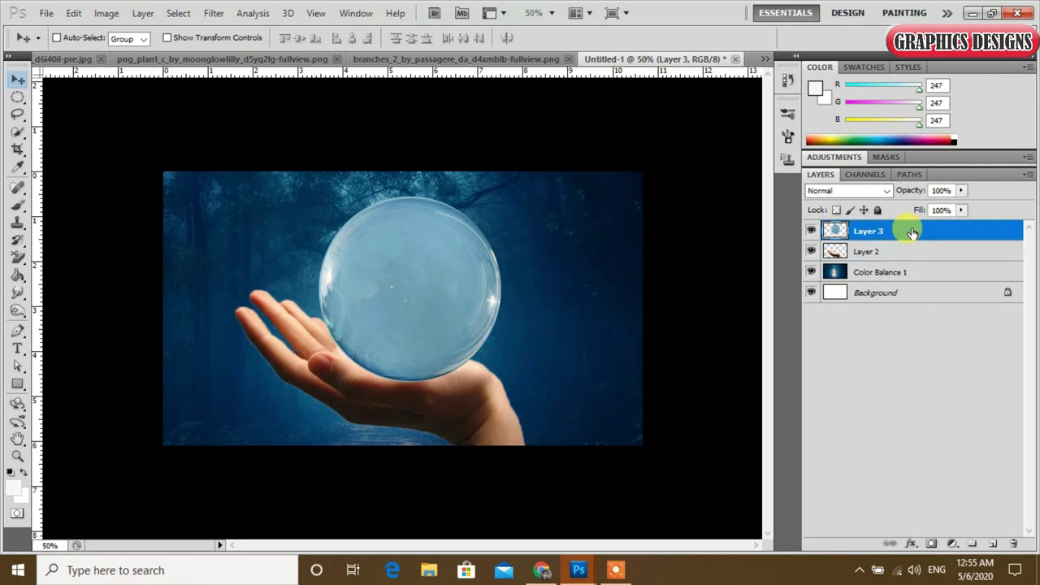
left_click_drag(462, 320, 458, 321)
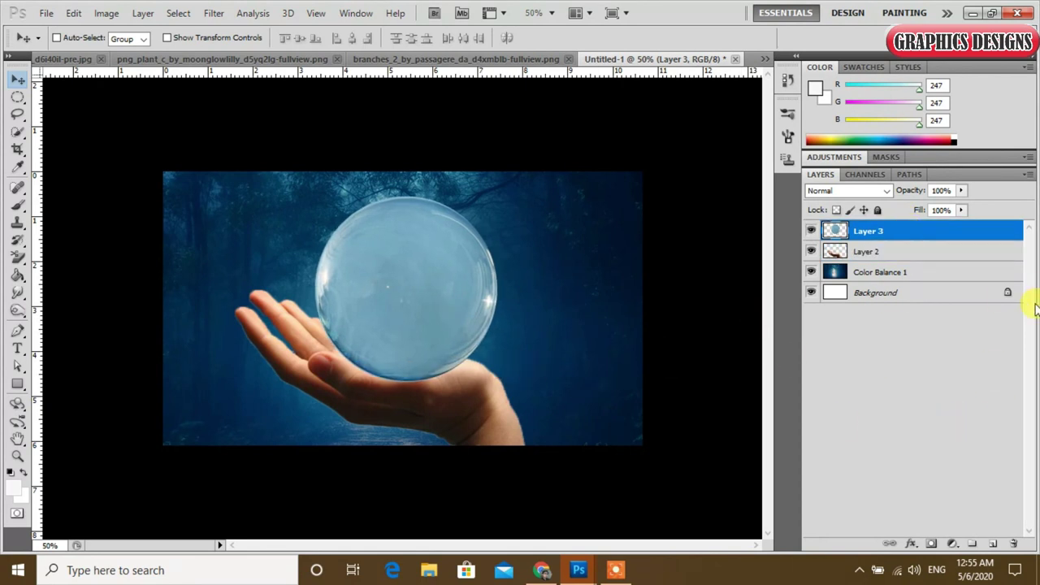
- Mask Layer 3 and paint black along the bubble's bottom so the hand shows in front
left_click(934, 546)
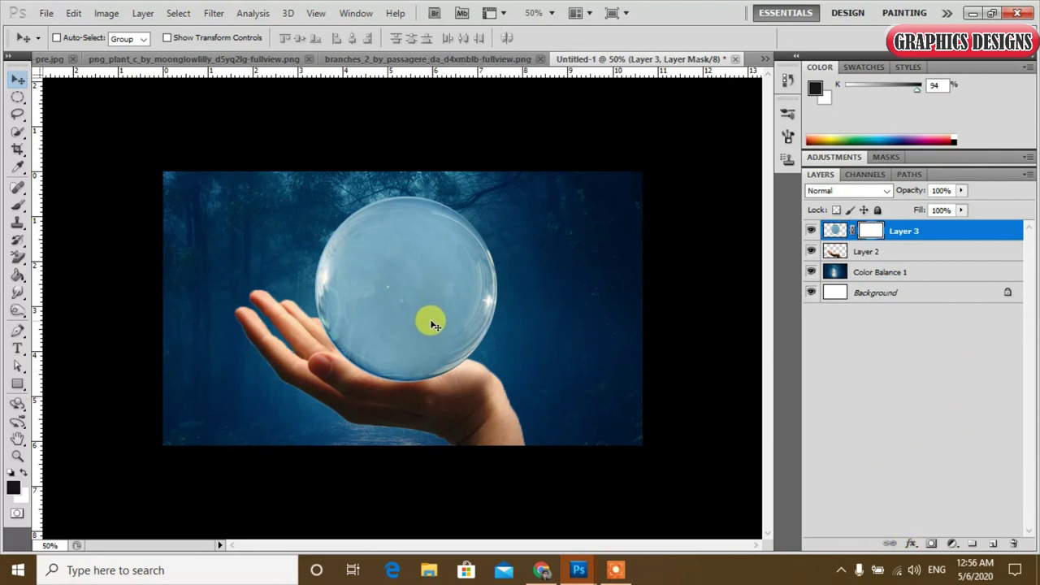
mouse_move(425, 322)
left_mouse_down()
mouse_move(421, 312)
mouse_move(416, 322)
left_mouse_up()
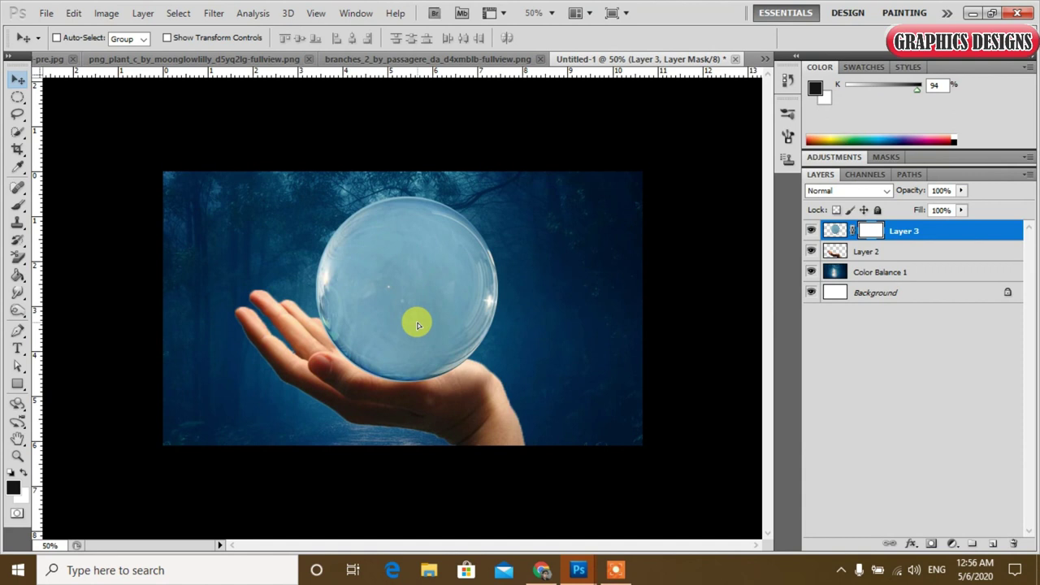
left_click(17, 207)
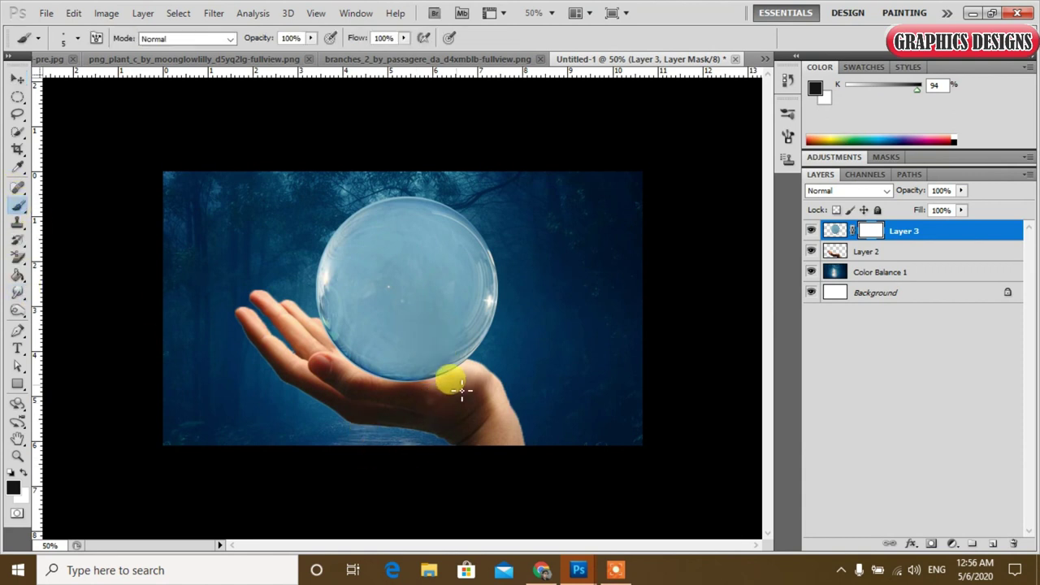
key("bracketright")
key("bracketright")
key("bracketright")
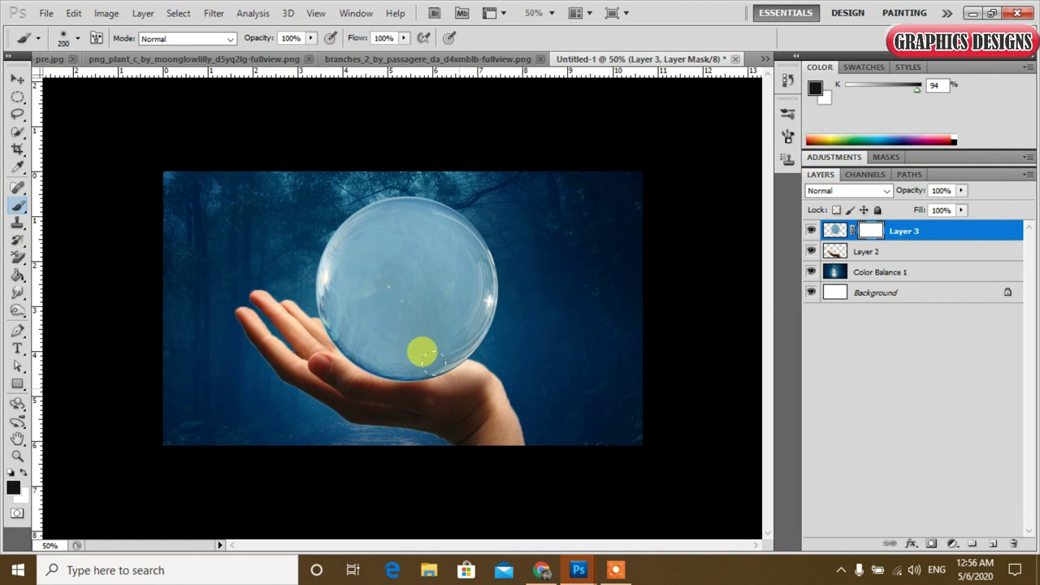
key("bracketleft")
key("bracketleft")
mouse_move(459, 373)
left_mouse_down()
mouse_move(429, 387)
mouse_move(463, 371)
mouse_move(409, 385)
mouse_move(344, 368)
mouse_move(467, 368)
mouse_move(391, 378)
mouse_move(497, 371)
left_mouse_up()
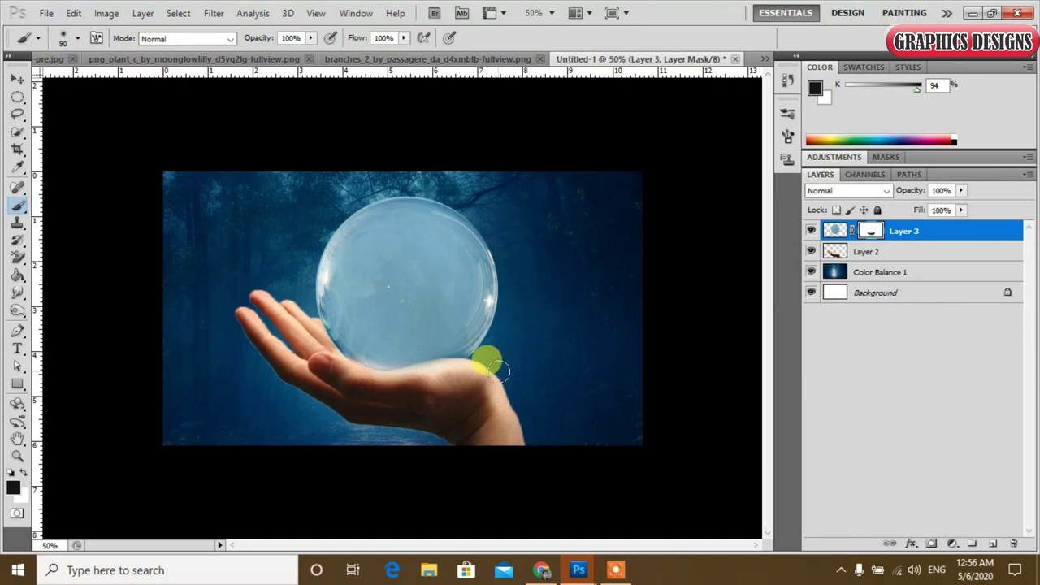
left_click(16, 79)
- Float the girl-on-branch image and drag it into the Untitled-1 composition
left_click(204, 60)
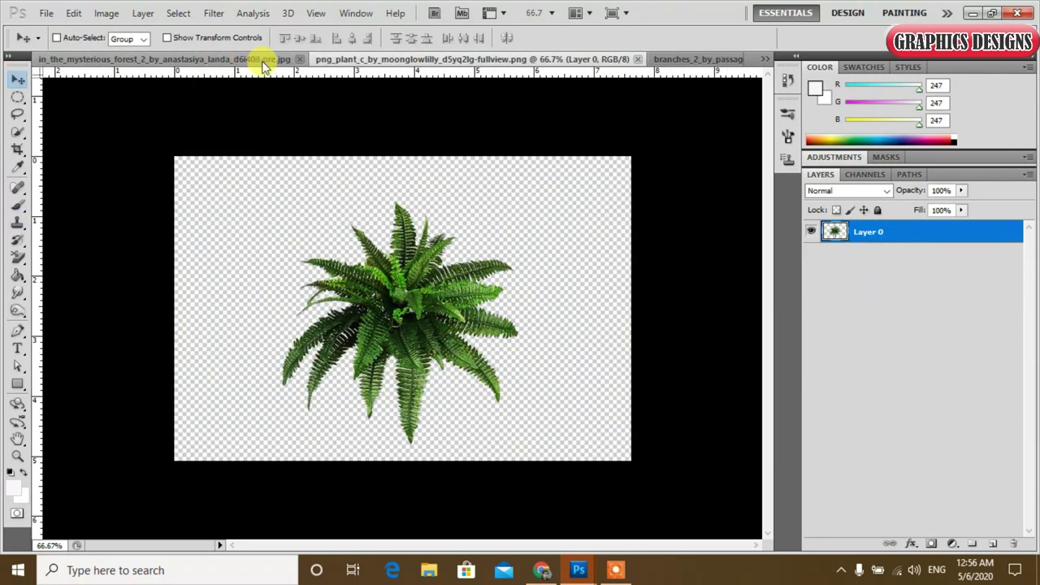
left_click(764, 59)
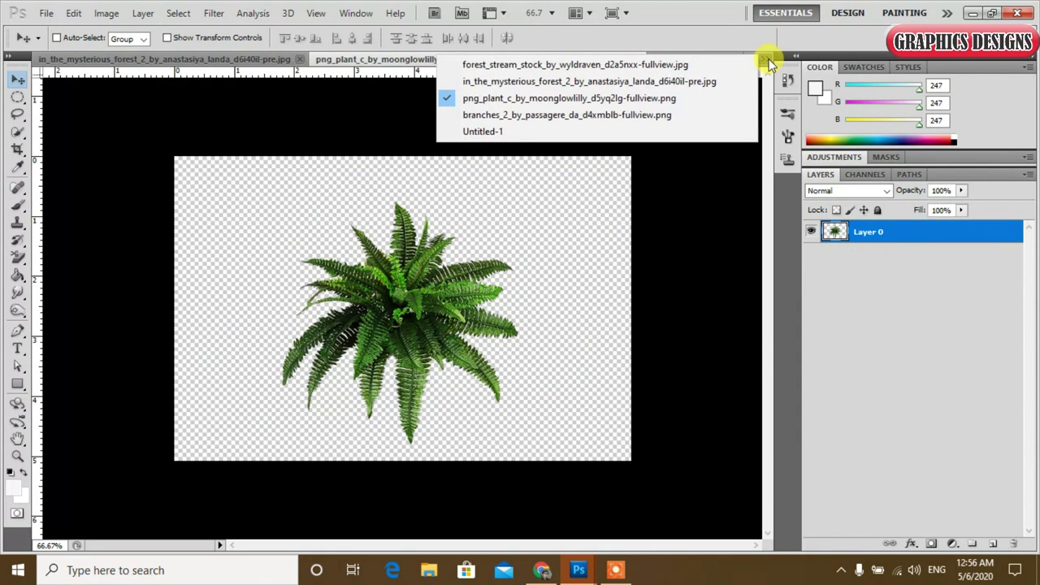
left_click(633, 82)
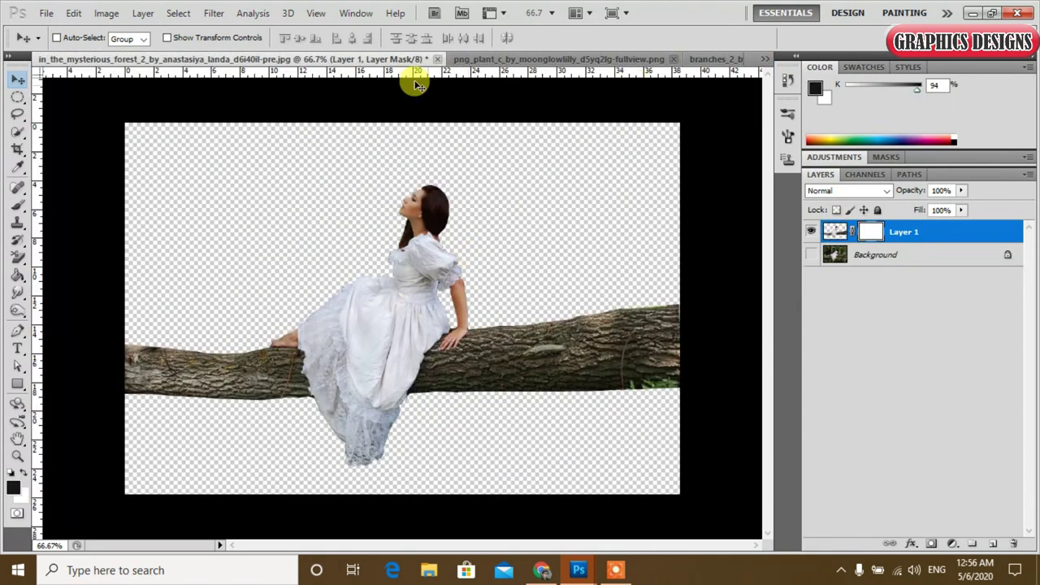
mouse_move(374, 59)
left_mouse_down()
mouse_move(593, 144)
mouse_move(580, 132)
left_mouse_up()
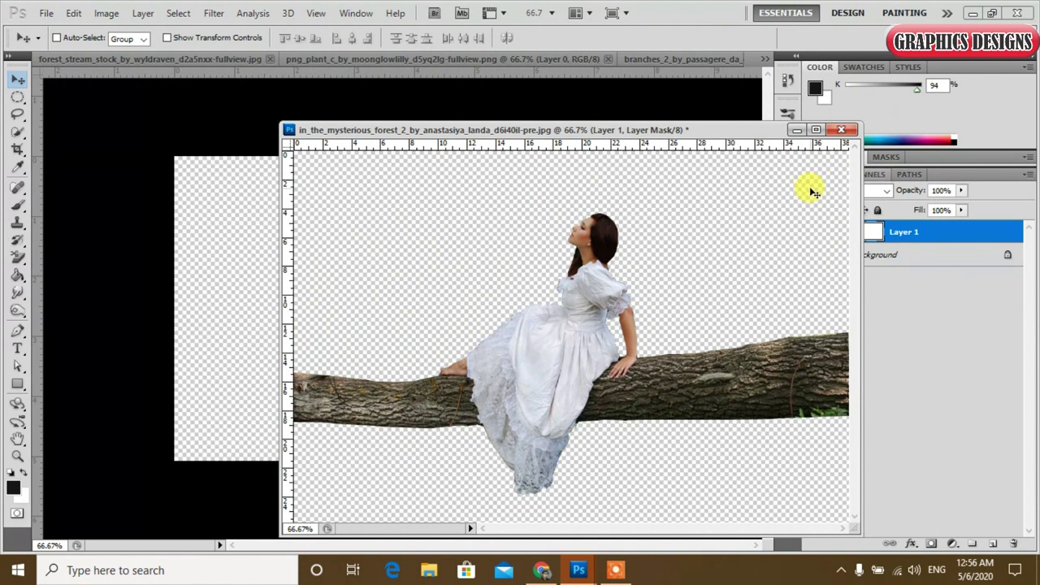
left_click(732, 60)
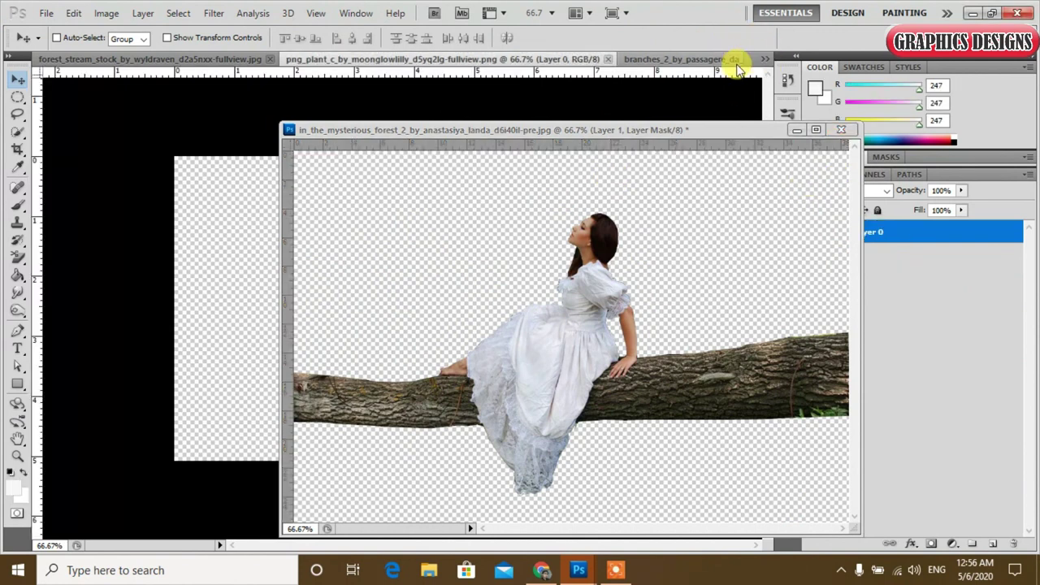
left_click(114, 59)
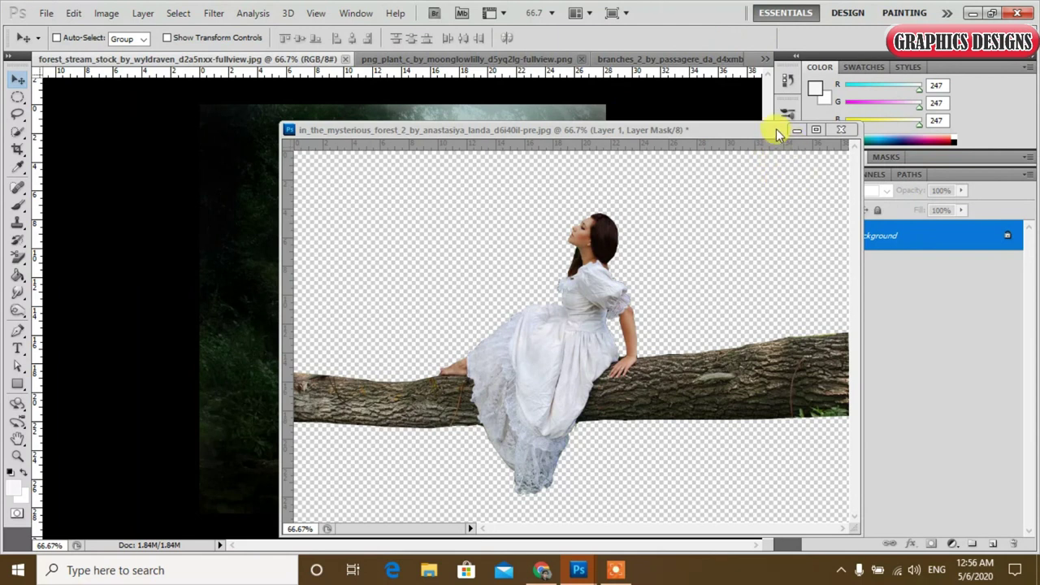
left_click_drag(764, 130, 696, 98)
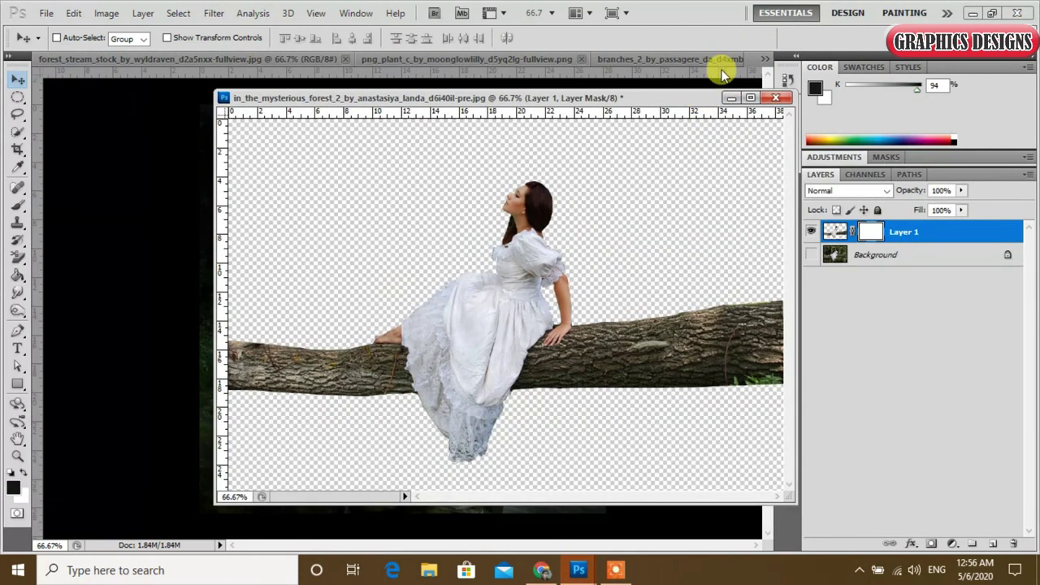
left_click(764, 59)
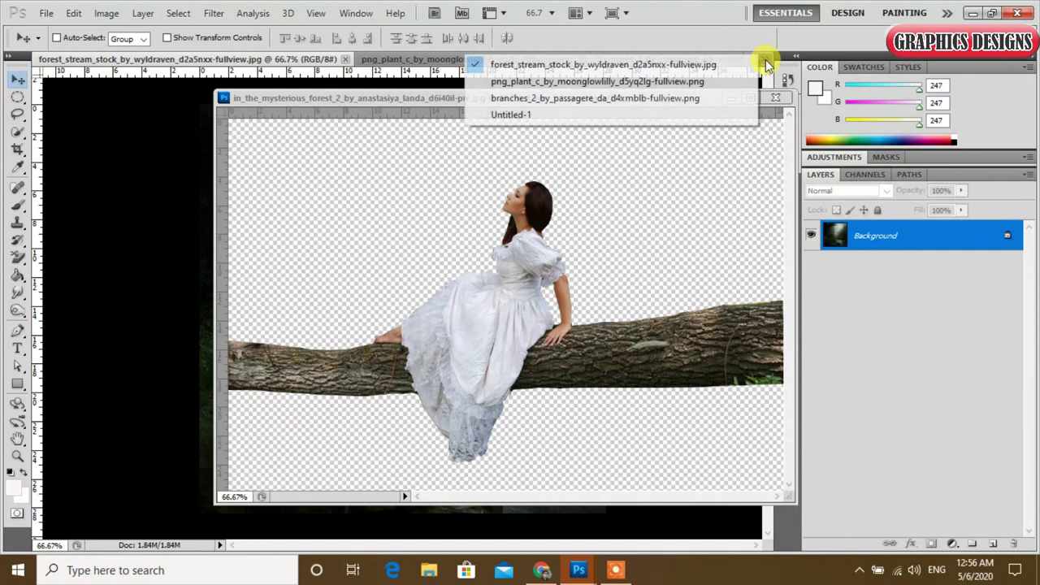
left_click(640, 114)
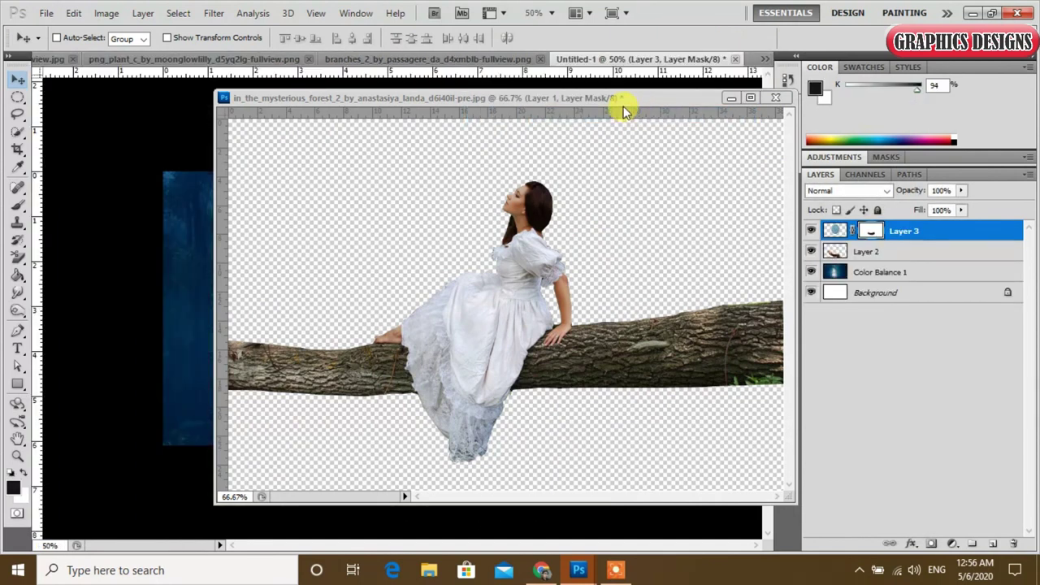
left_click_drag(634, 95, 936, 89)
left_click_drag(805, 326, 329, 293)
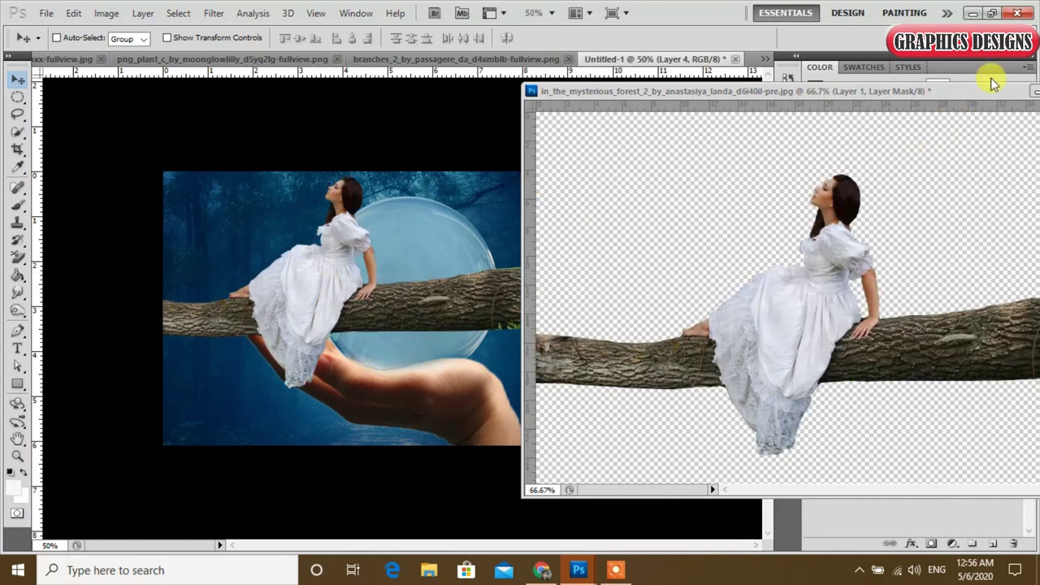
- Scale the girl layer to about 40.79% and centre it inside the glass bubble
left_click(1033, 94)
left_click_drag(332, 279, 514, 290)
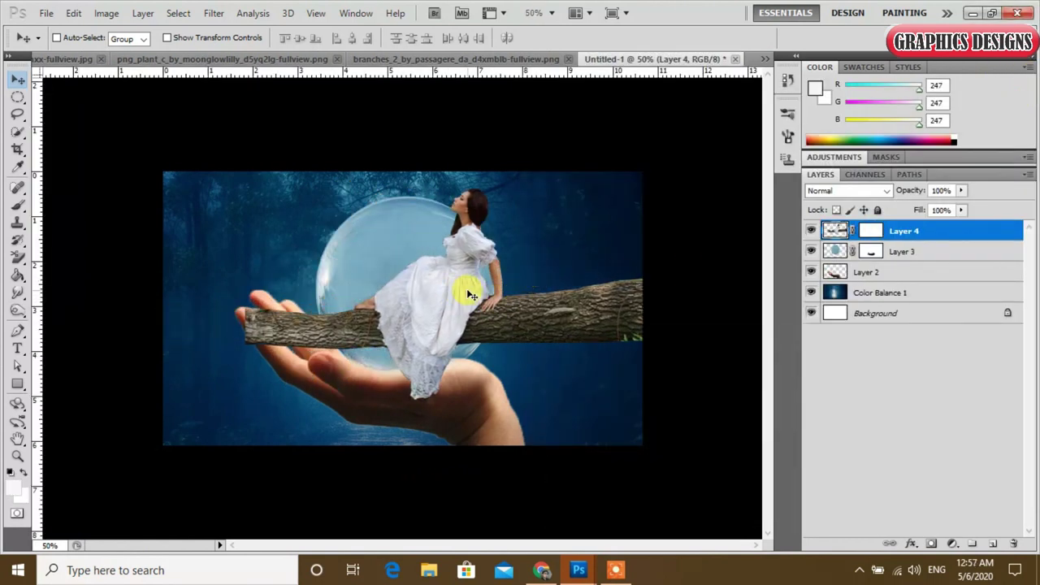
key("ctrl+t")
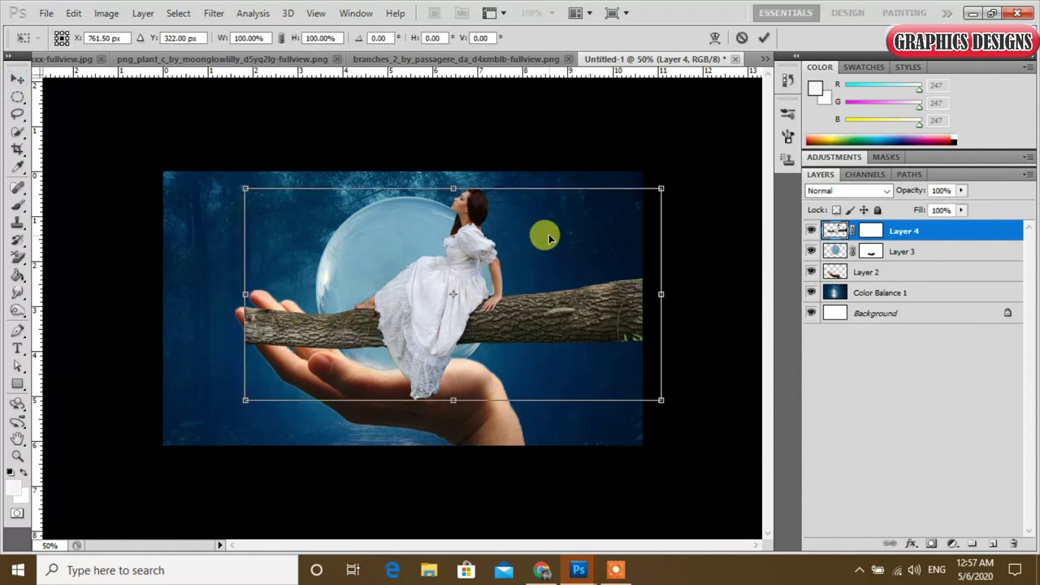
mouse_move(659, 187)
left_mouse_down()
mouse_move(586, 213)
mouse_move(561, 239)
left_mouse_up()
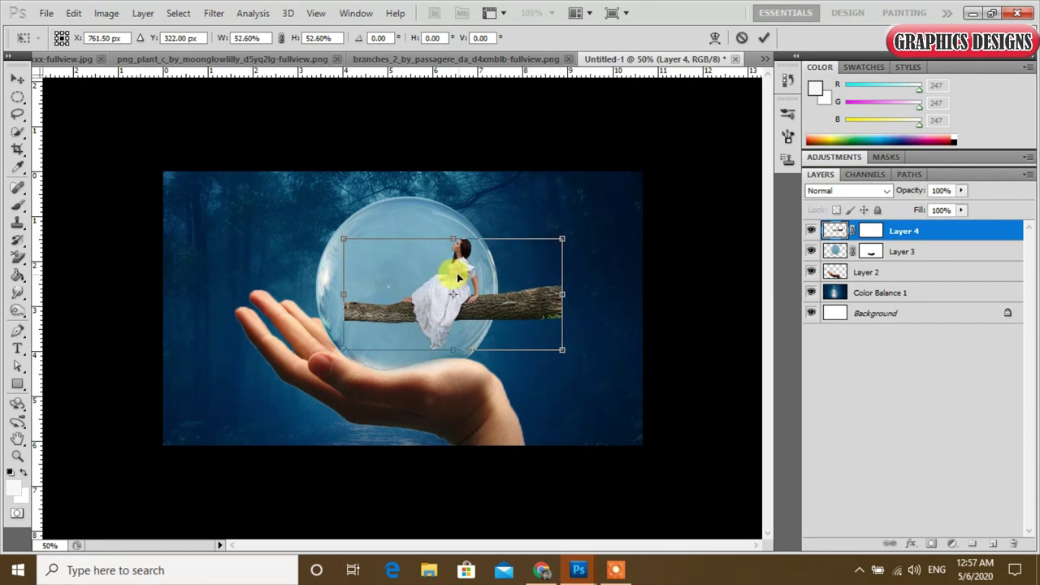
left_click_drag(465, 280, 433, 280)
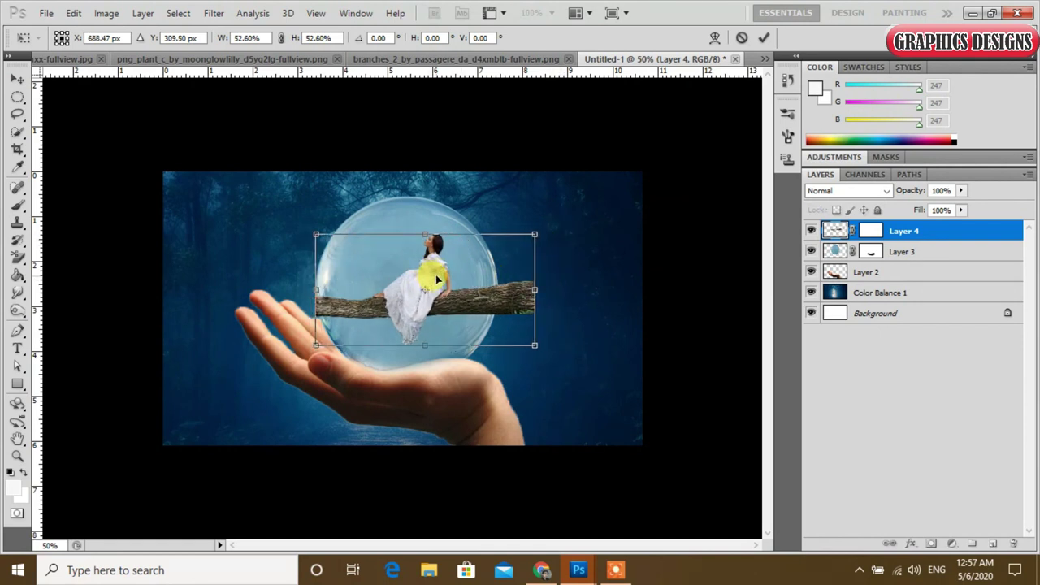
mouse_move(532, 233)
left_mouse_down()
mouse_move(501, 237)
mouse_move(498, 249)
left_mouse_up()
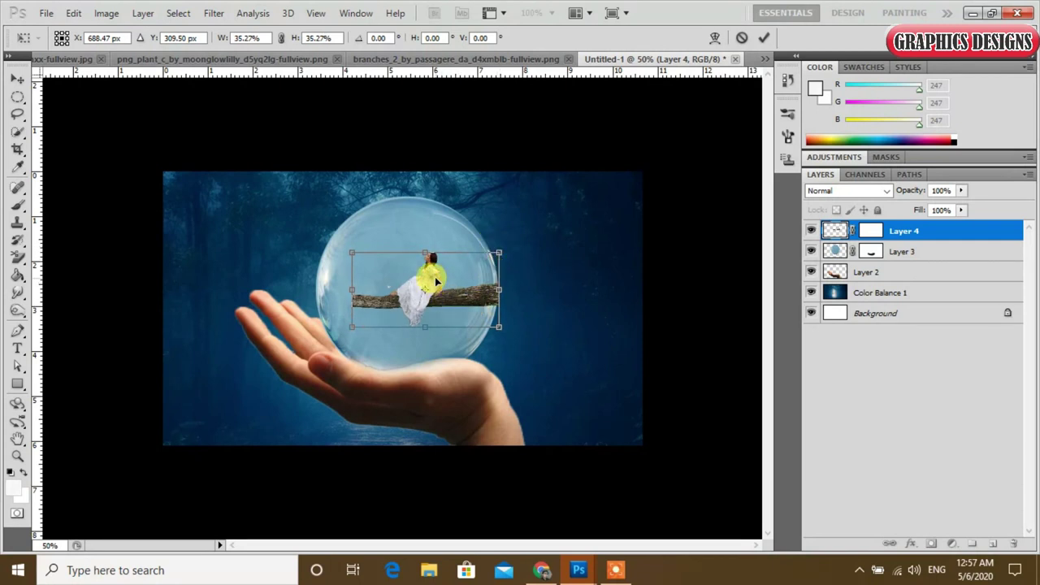
left_click_drag(435, 279, 408, 286)
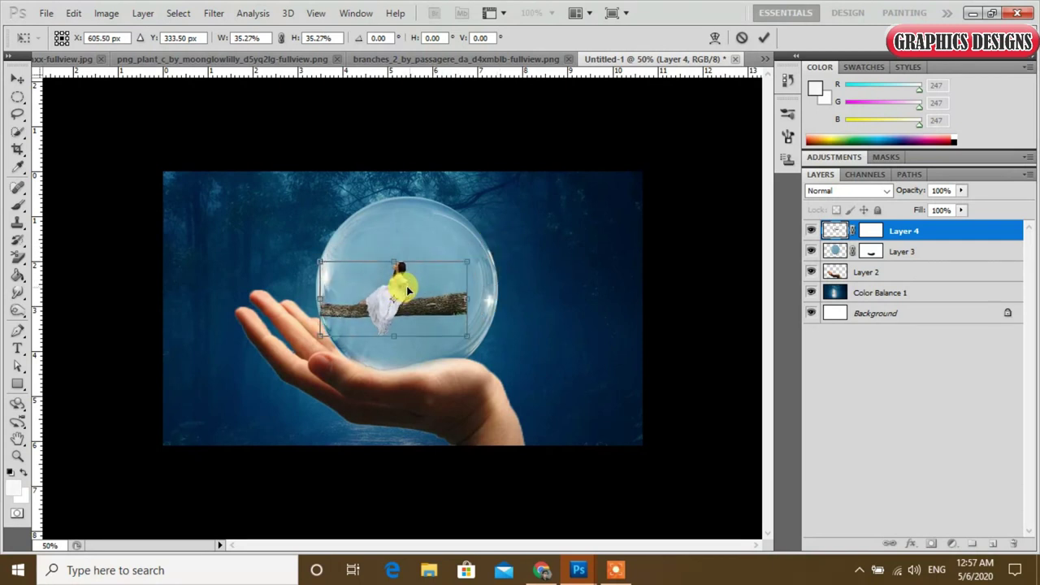
left_click_drag(466, 259, 477, 258)
left_click_drag(455, 306, 467, 306)
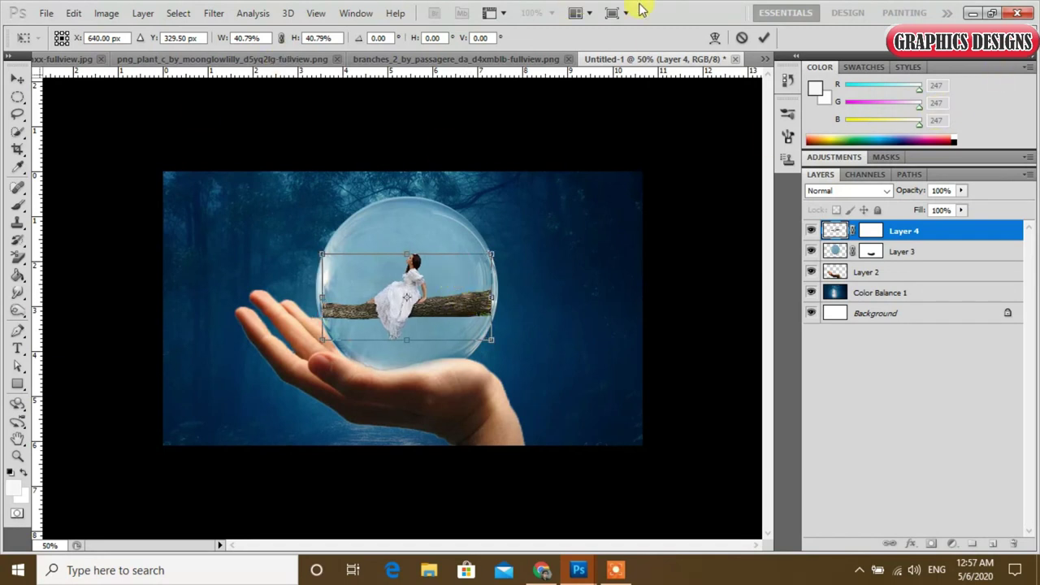
left_click(768, 37)
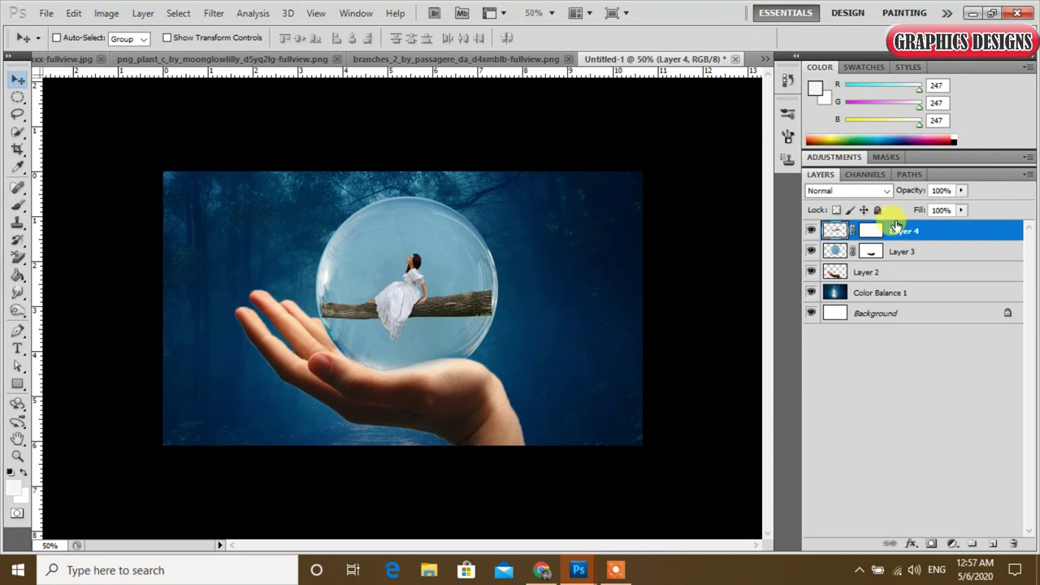
- Move Layer 4 beneath Layer 3 and select Layer 3's mask
left_click_drag(940, 228, 933, 253)
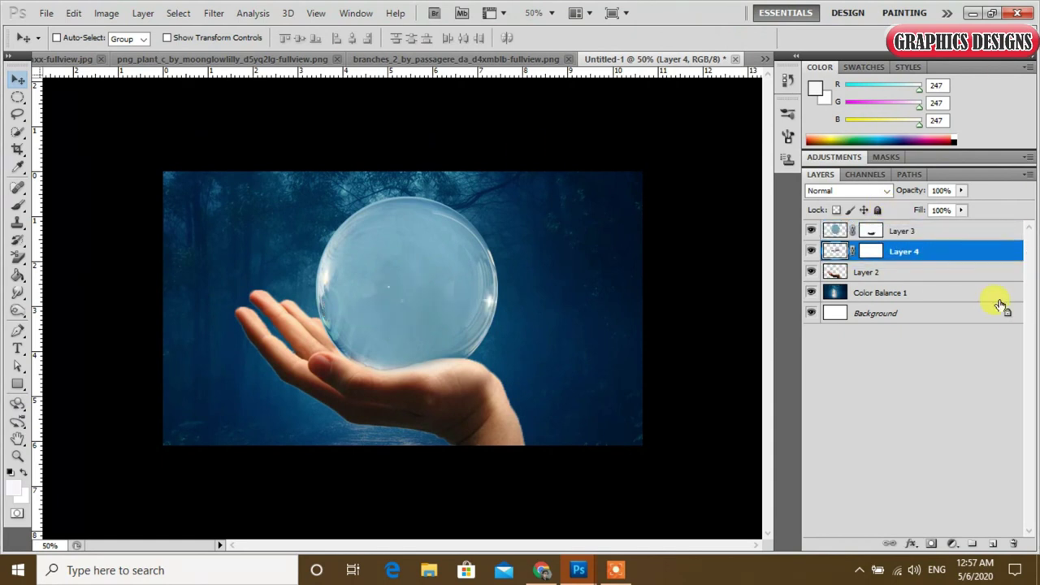
left_click(929, 234)
left_click(868, 231)
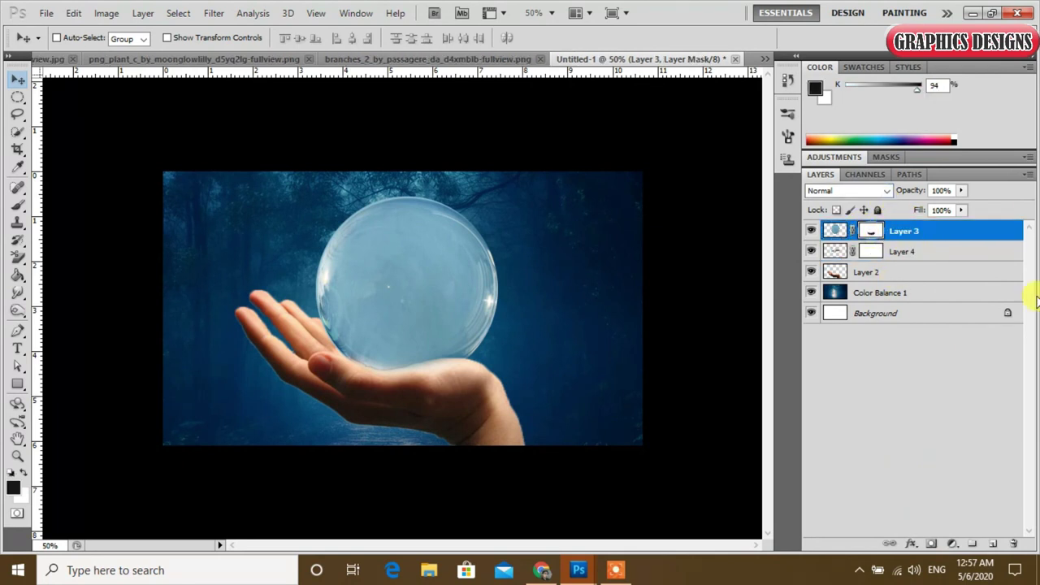
- Paint the bubble mask with a 300 brush at 32% opacity to reveal the girl
left_click(18, 208)
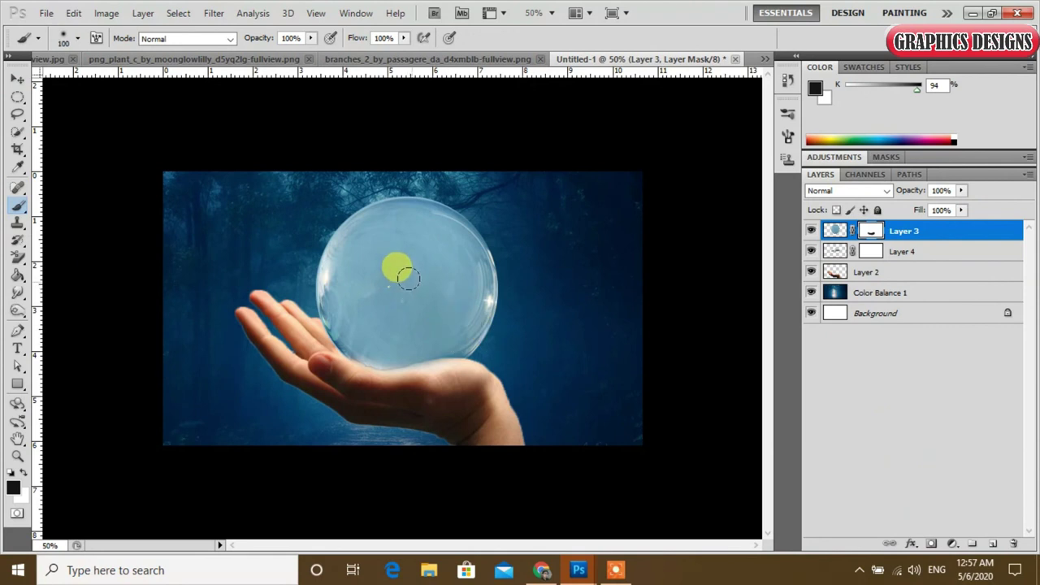
key("bracketright")
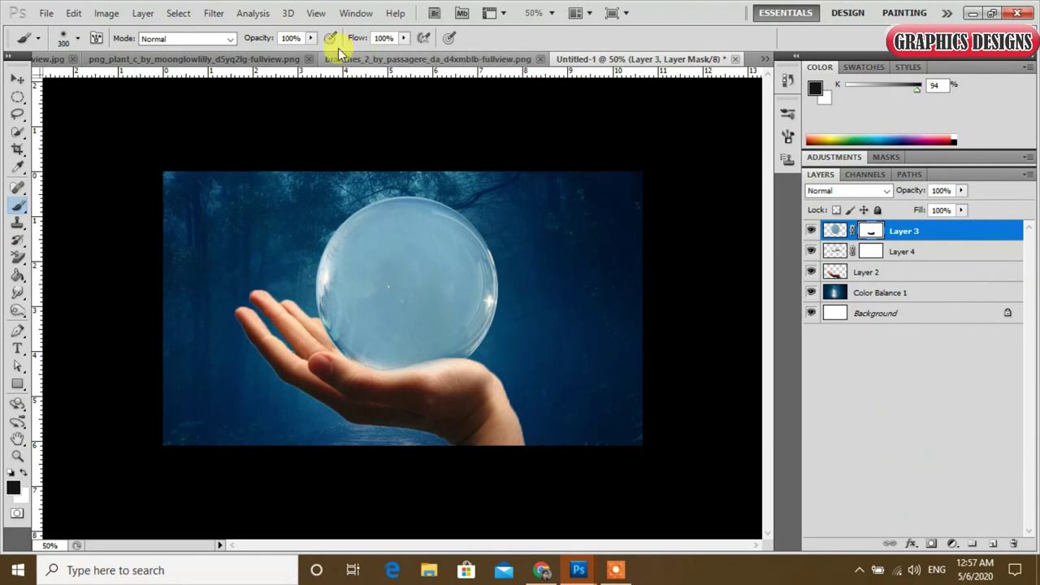
left_click(309, 39)
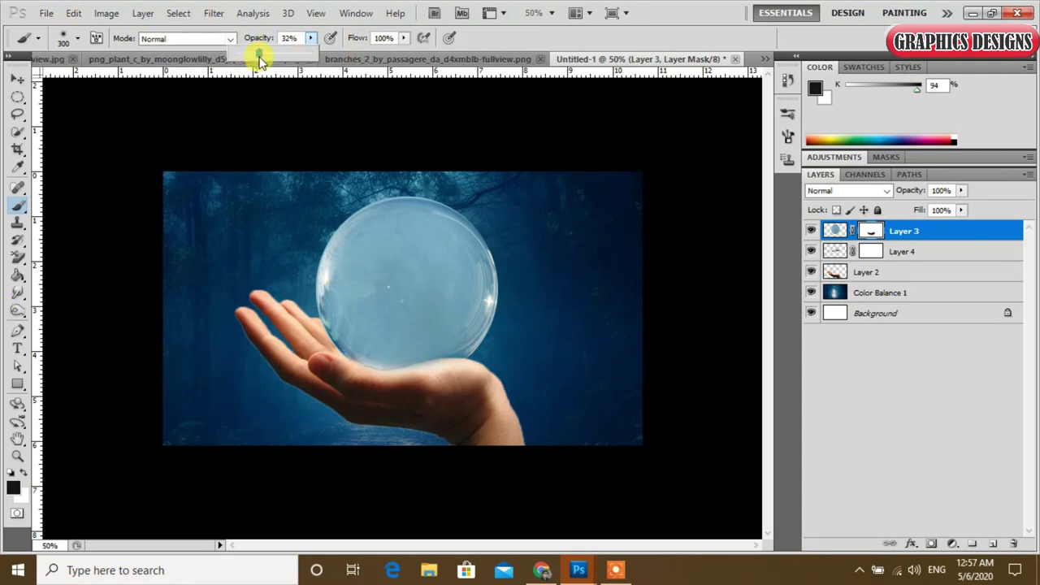
left_click(382, 244)
mouse_move(339, 234)
left_mouse_down()
mouse_move(338, 242)
mouse_move(369, 219)
mouse_move(344, 217)
mouse_move(334, 240)
mouse_move(355, 267)
mouse_move(378, 223)
mouse_move(361, 218)
mouse_move(333, 246)
left_mouse_up()
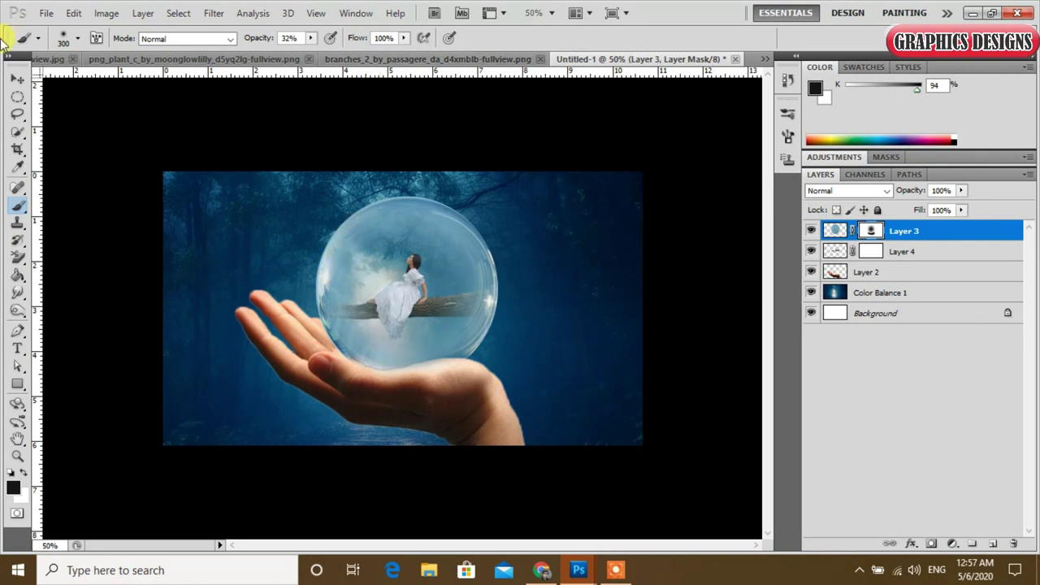
left_click(14, 82)
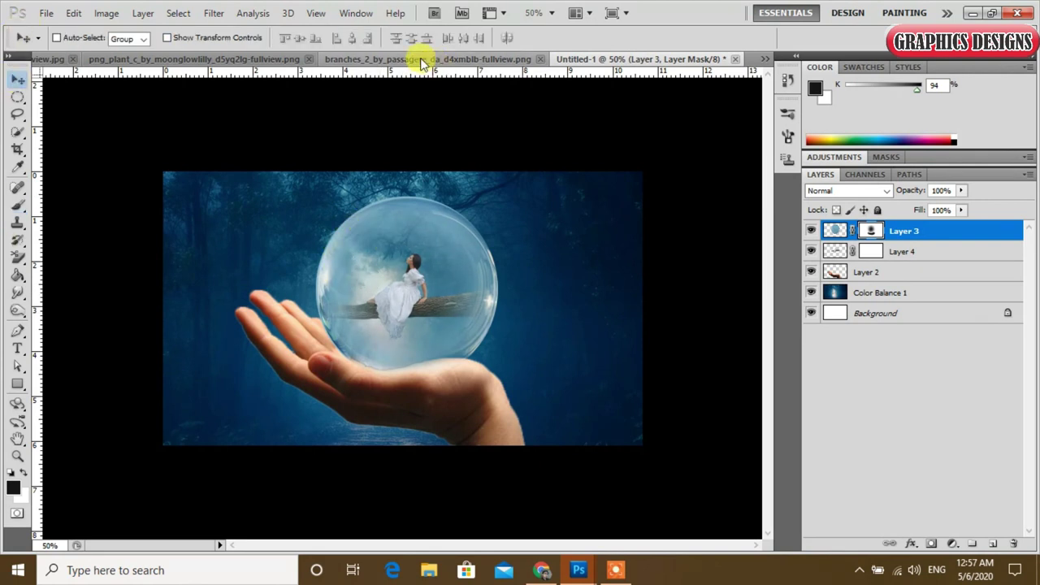
- Float the forest_stream photo and drag it into Untitled-1 as a new layer
left_click(423, 61)
left_click(765, 60)
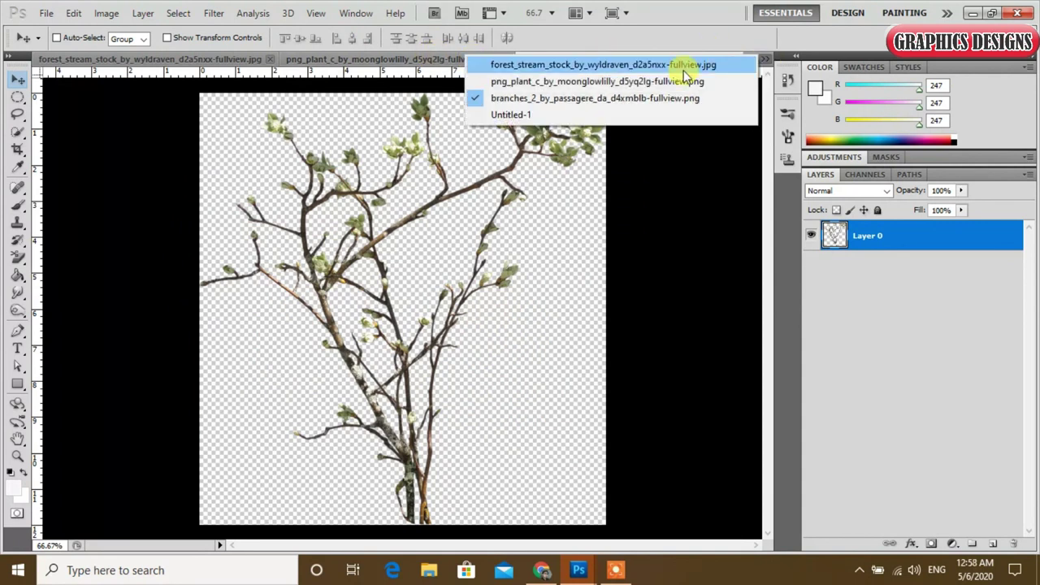
left_click(644, 65)
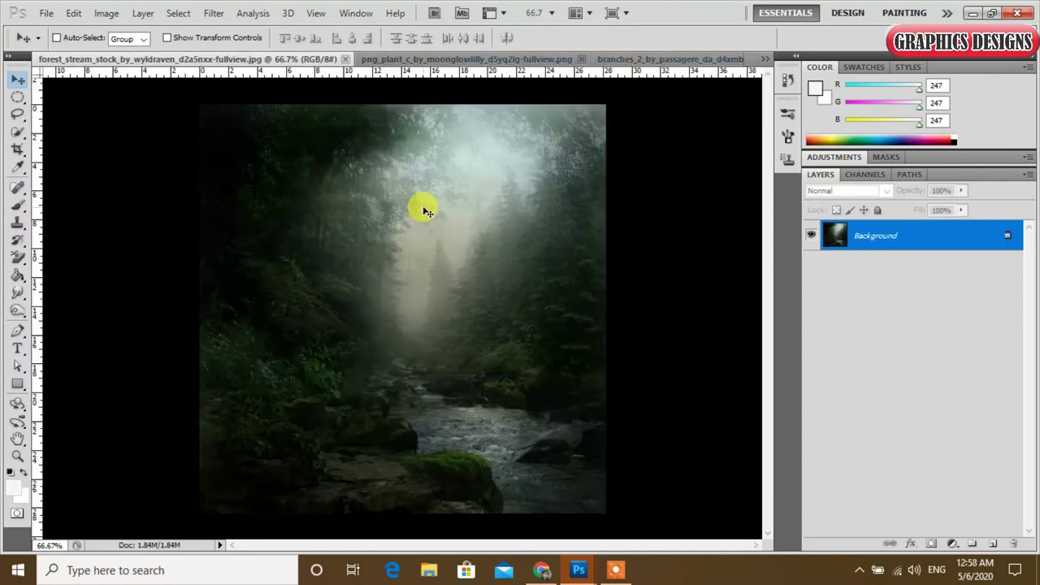
left_click_drag(162, 61, 622, 186)
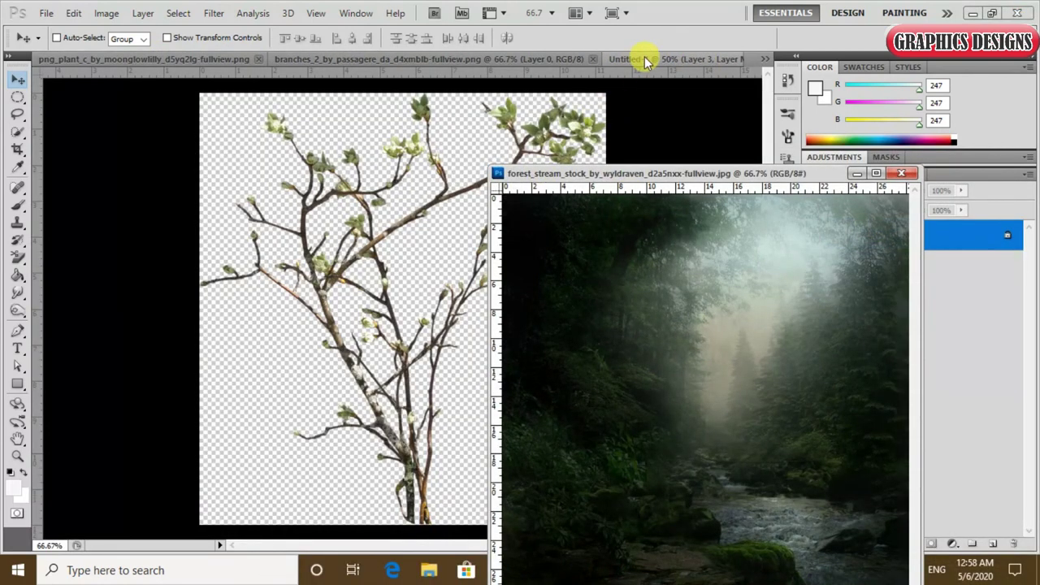
left_click(645, 59)
left_click(764, 331)
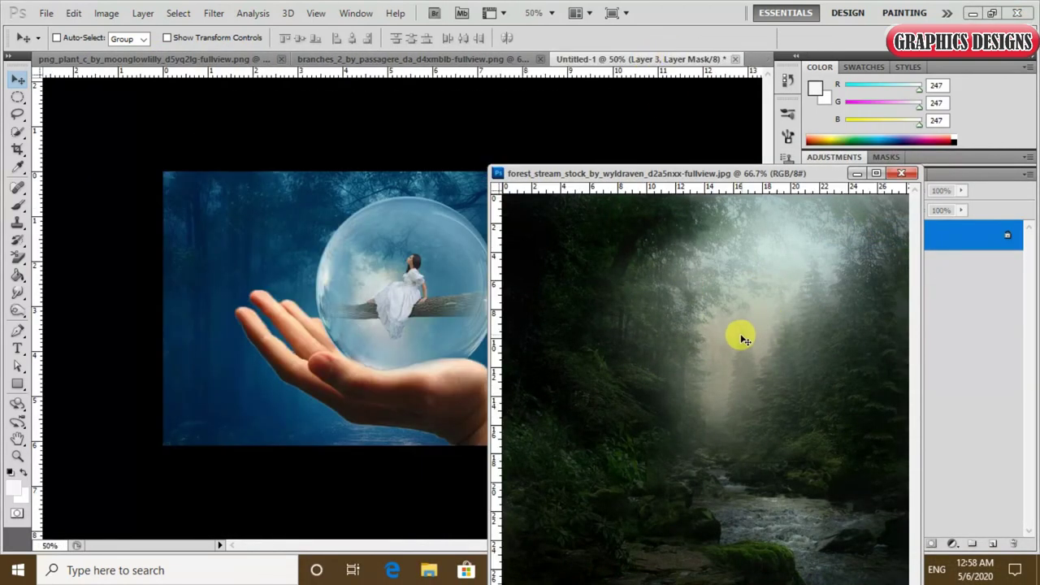
left_click_drag(650, 374, 415, 333)
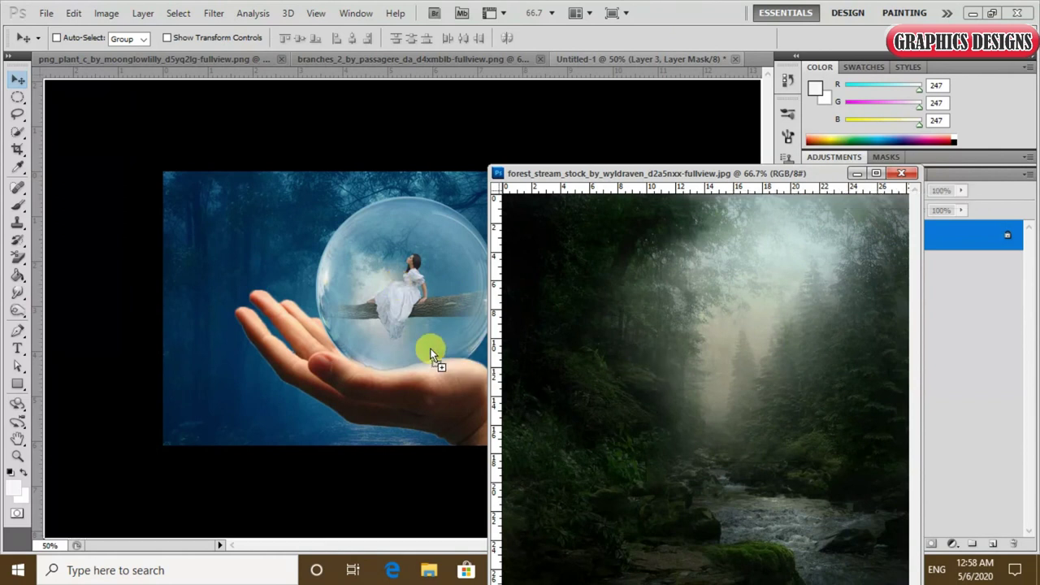
- Place Layer 5 below the bubble layer and scale it to about 67% over the bubble
left_click(855, 173)
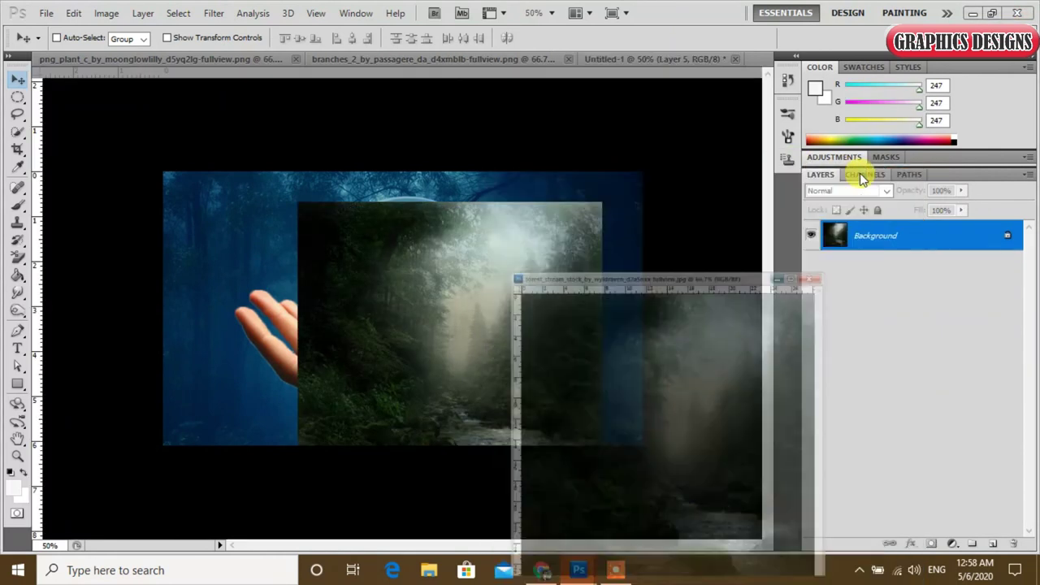
left_click_drag(901, 231, 910, 255)
left_click_drag(595, 406, 529, 369)
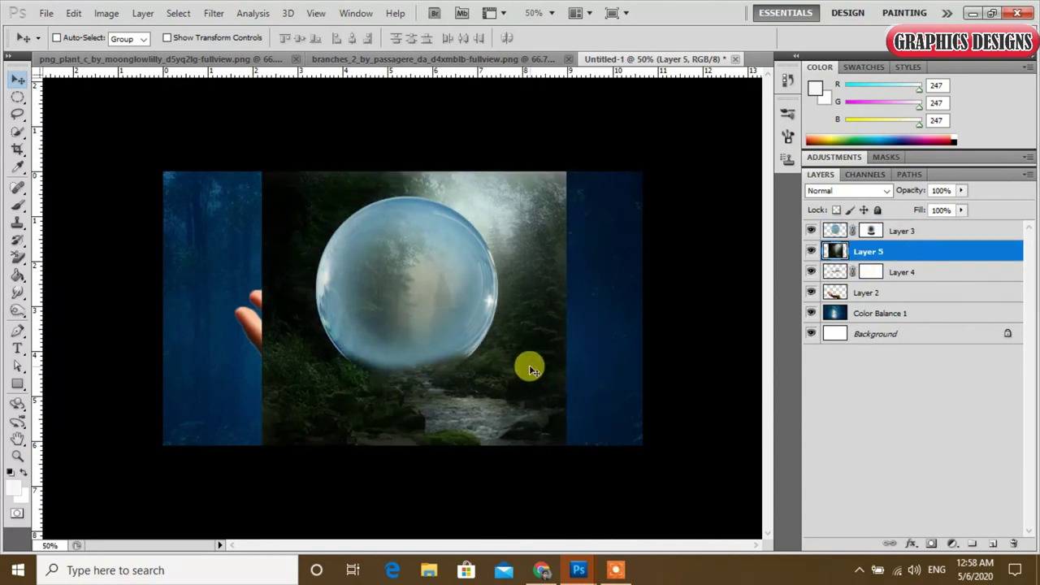
key("ctrl+t")
left_click_drag(566, 171, 498, 239)
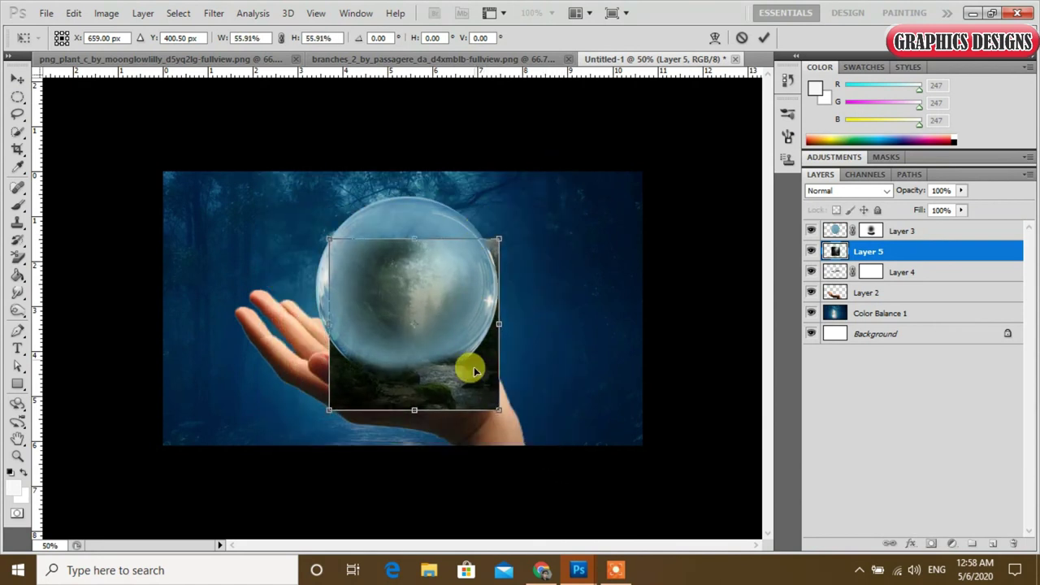
left_click_drag(476, 400, 464, 365)
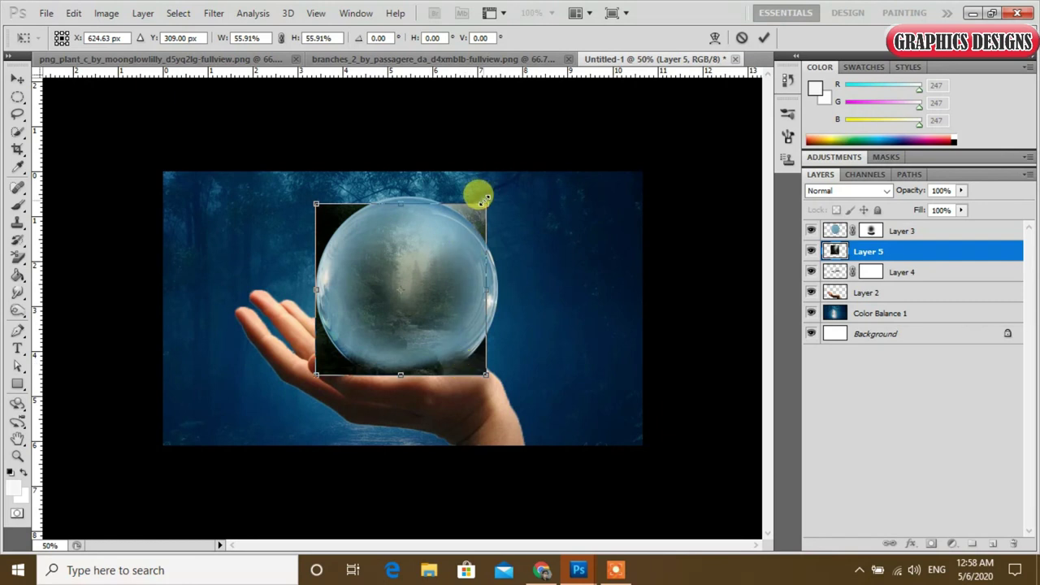
left_click_drag(484, 200, 504, 214)
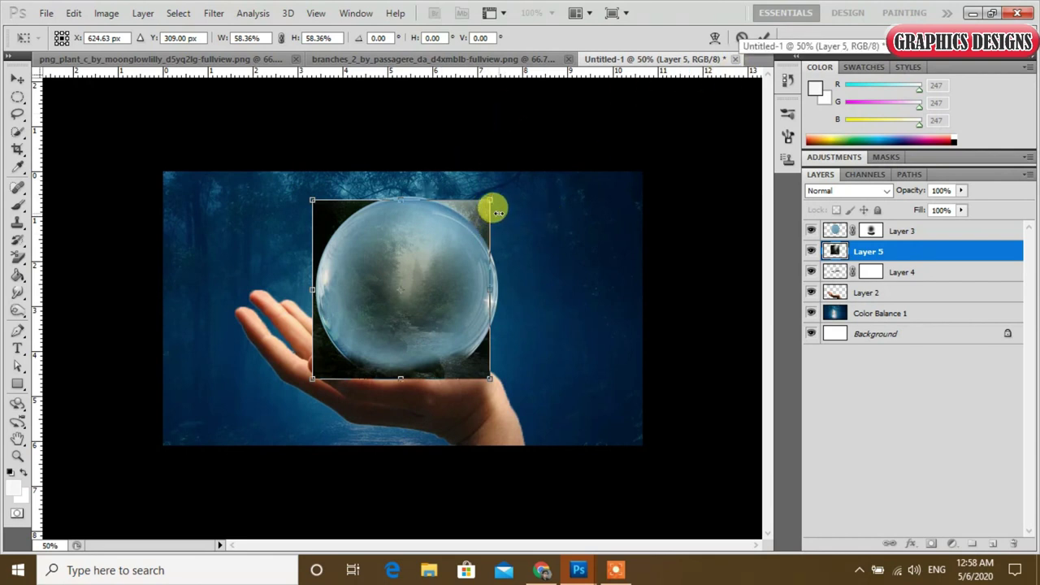
mouse_move(488, 199)
left_mouse_down()
mouse_move(510, 193)
mouse_move(495, 216)
left_mouse_up()
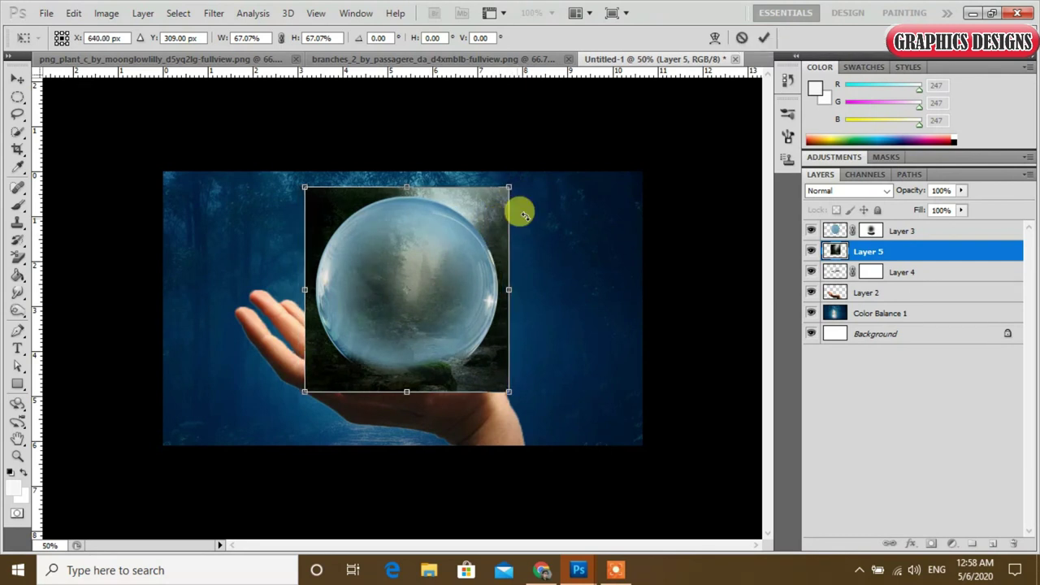
left_click(764, 38)
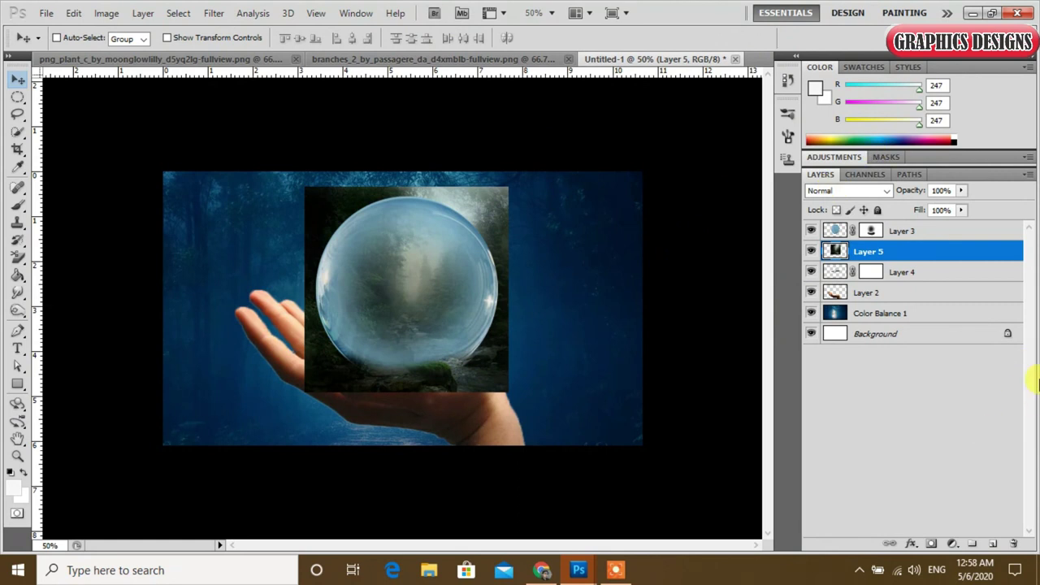
- Lower Layer 5's fill to 31% and add a layer mask
left_click(962, 210)
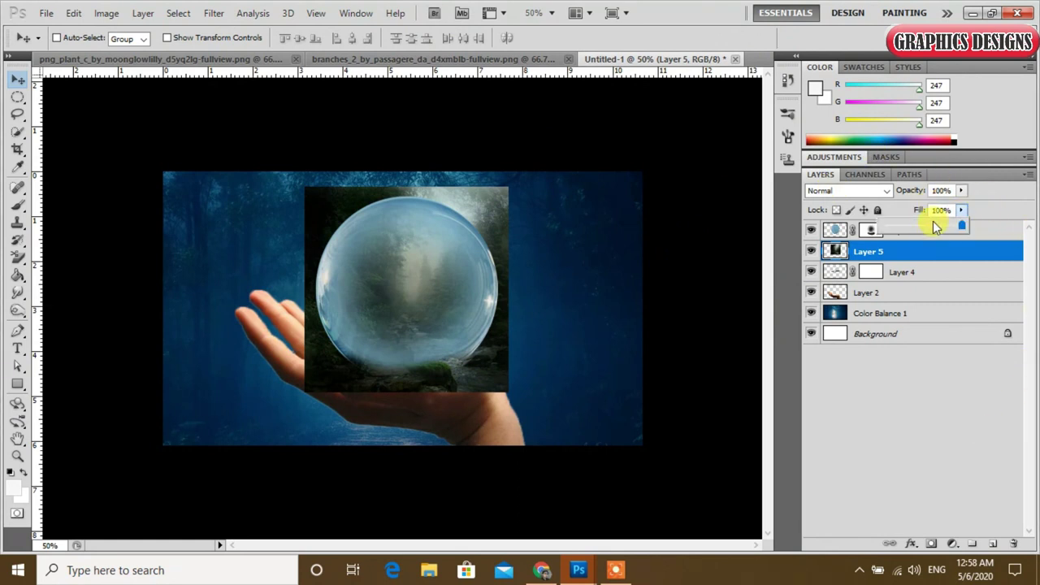
left_click(914, 228)
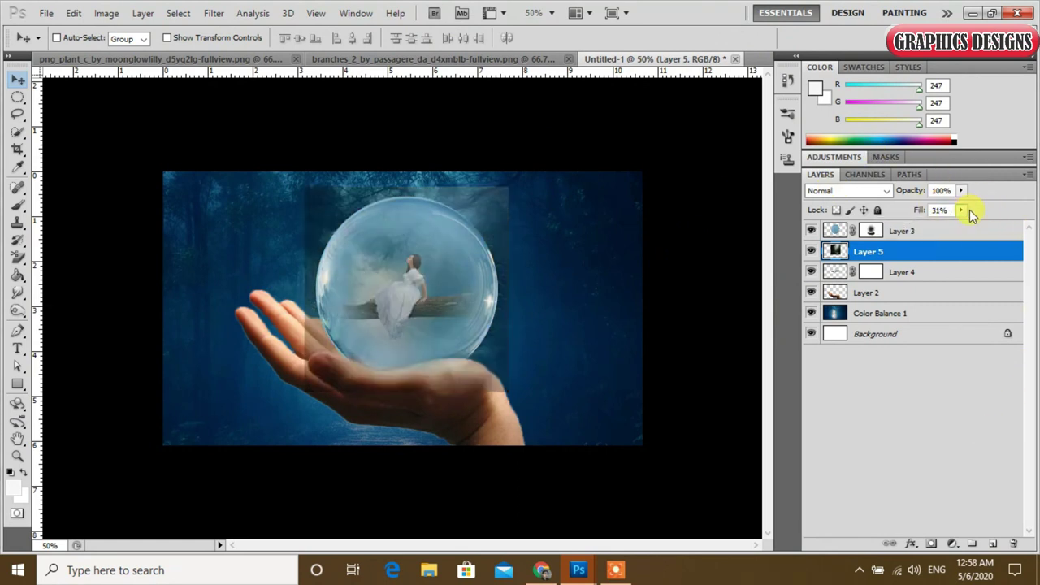
left_click(931, 544)
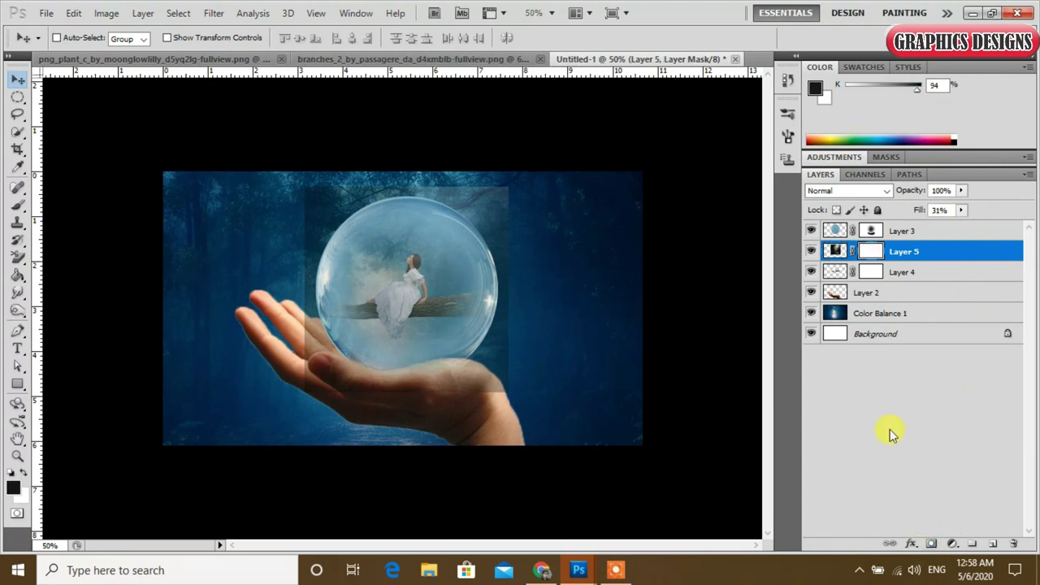
- Paint black at 100% brush opacity around the bubble's edges to hide the forest
left_click(17, 208)
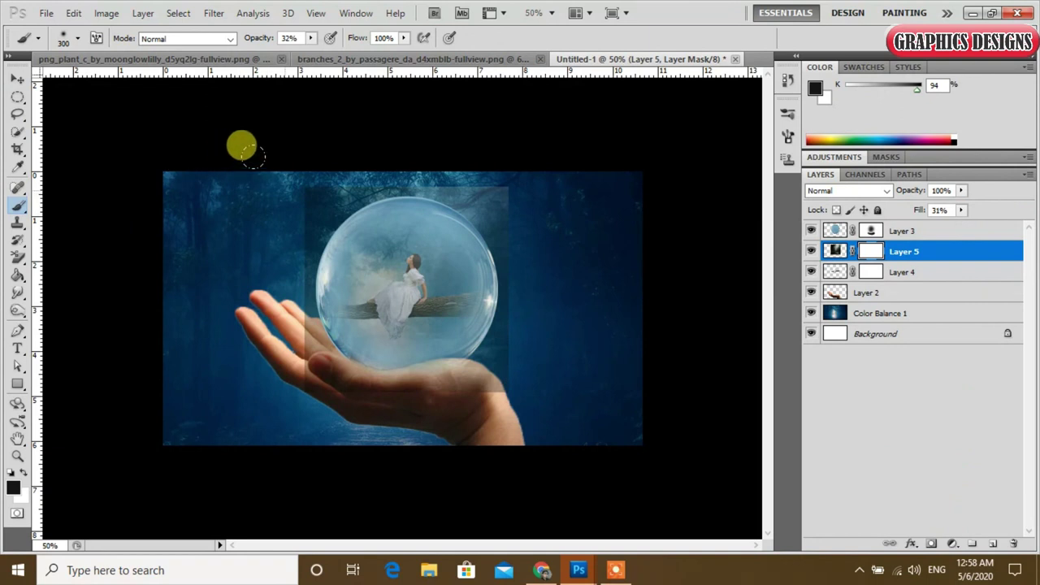
left_click(310, 38)
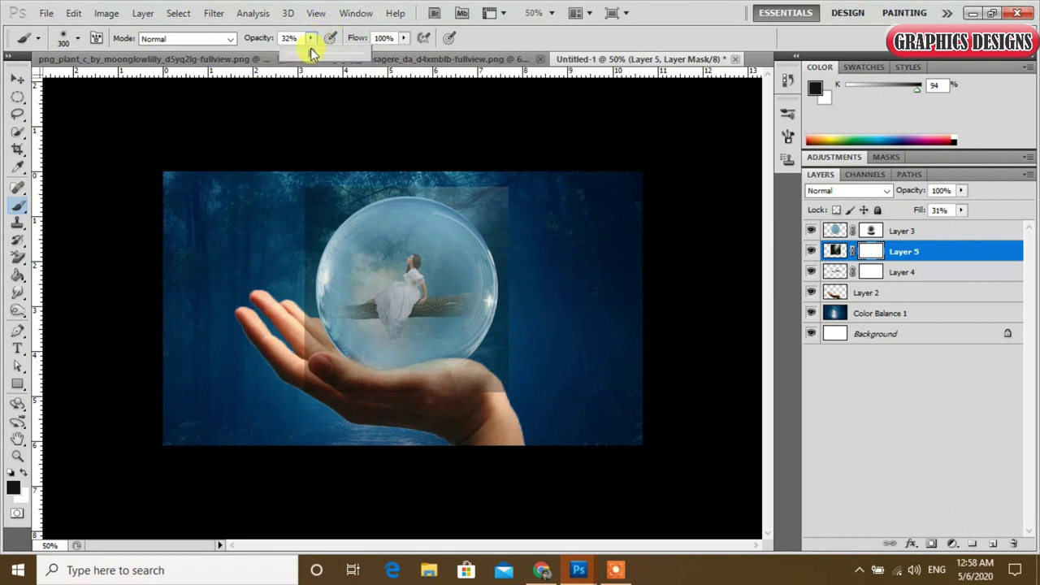
left_click(290, 38)
type("100")
key("Return")
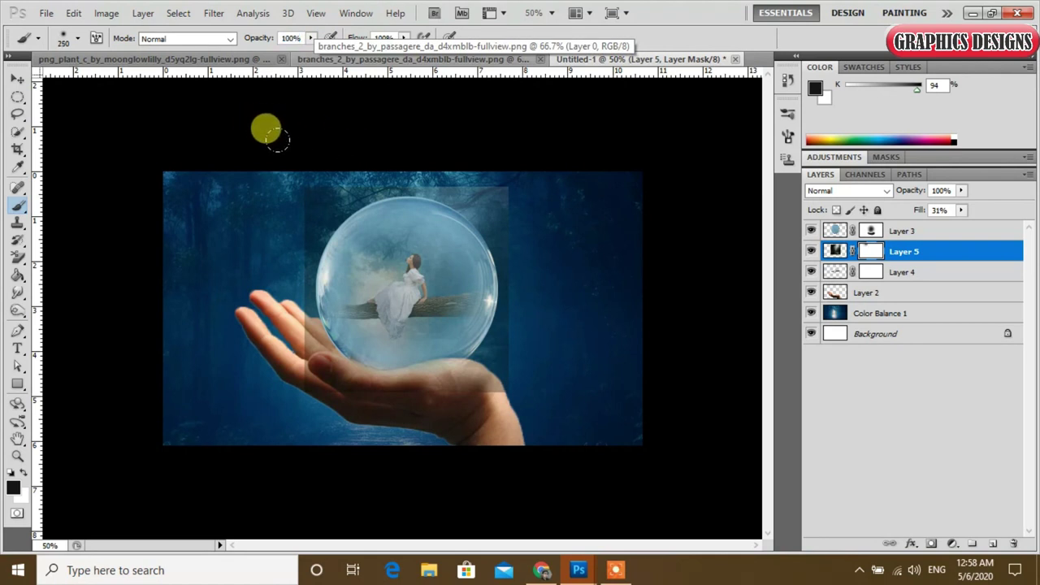
key("bracketright")
key("bracketright")
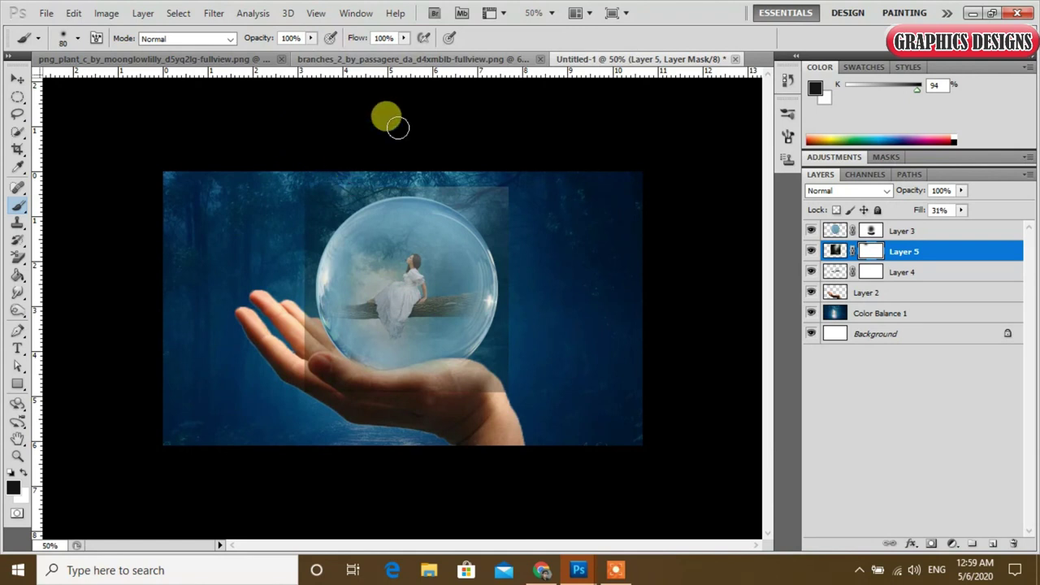
left_click_drag(351, 189, 306, 261)
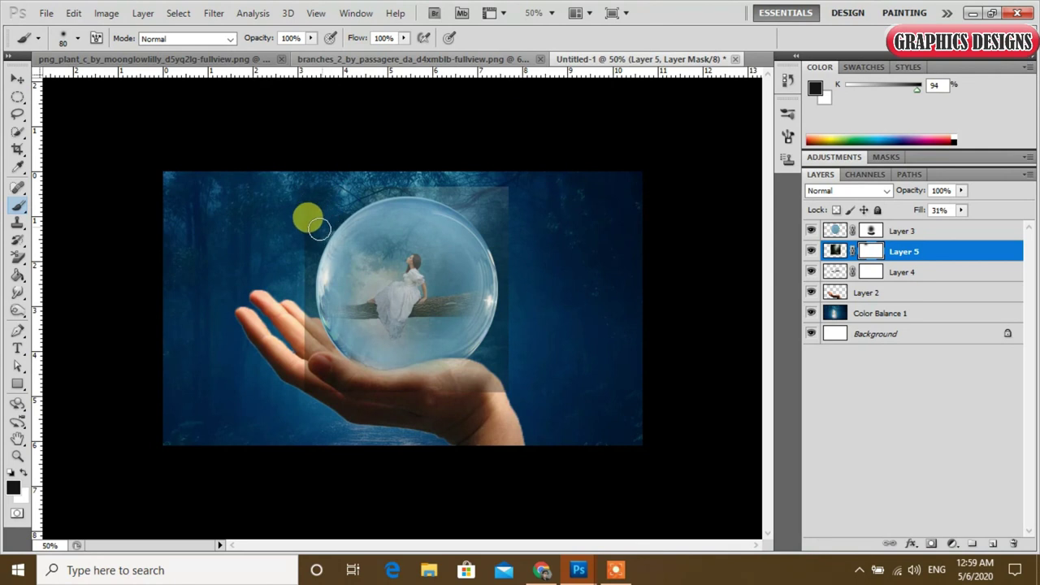
mouse_move(300, 285)
left_mouse_down()
mouse_move(306, 315)
mouse_move(352, 386)
mouse_move(483, 366)
mouse_move(497, 371)
mouse_move(474, 377)
mouse_move(565, 371)
mouse_move(502, 356)
mouse_move(492, 340)
mouse_move(483, 380)
mouse_move(460, 378)
mouse_move(503, 351)
mouse_move(521, 291)
mouse_move(496, 172)
left_mouse_up()
left_click(367, 121)
mouse_move(367, 121)
left_mouse_down()
mouse_move(453, 163)
mouse_move(436, 174)
mouse_move(493, 225)
mouse_move(482, 197)
mouse_move(434, 167)
mouse_move(360, 193)
mouse_move(446, 188)
mouse_move(496, 236)
mouse_move(509, 307)
mouse_move(481, 349)
mouse_move(363, 182)
mouse_move(334, 191)
mouse_move(303, 241)
mouse_move(295, 281)
mouse_move(307, 321)
mouse_move(331, 185)
mouse_move(371, 184)
mouse_move(285, 167)
left_mouse_up()
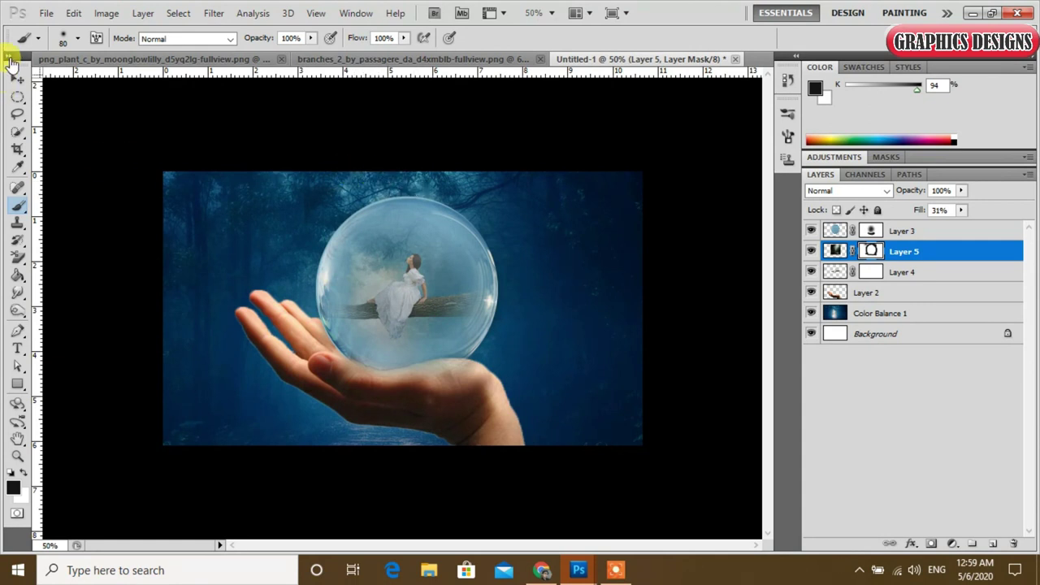
left_click(17, 81)
- Raise Layer 5's fill to 100% and move it beneath Layer 4
left_click(962, 211)
left_click_drag(966, 226, 1028, 232)
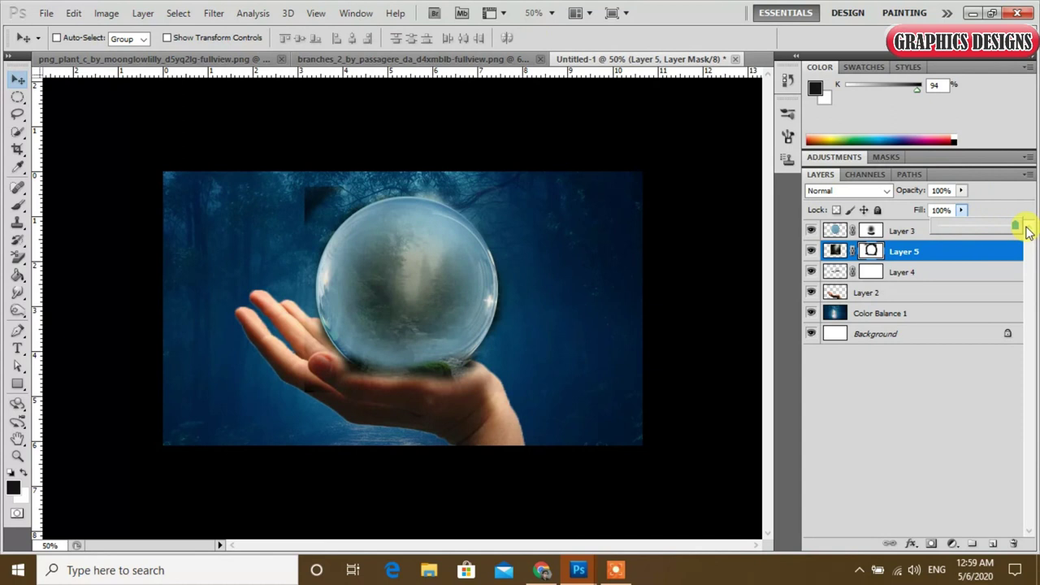
left_click(1002, 208)
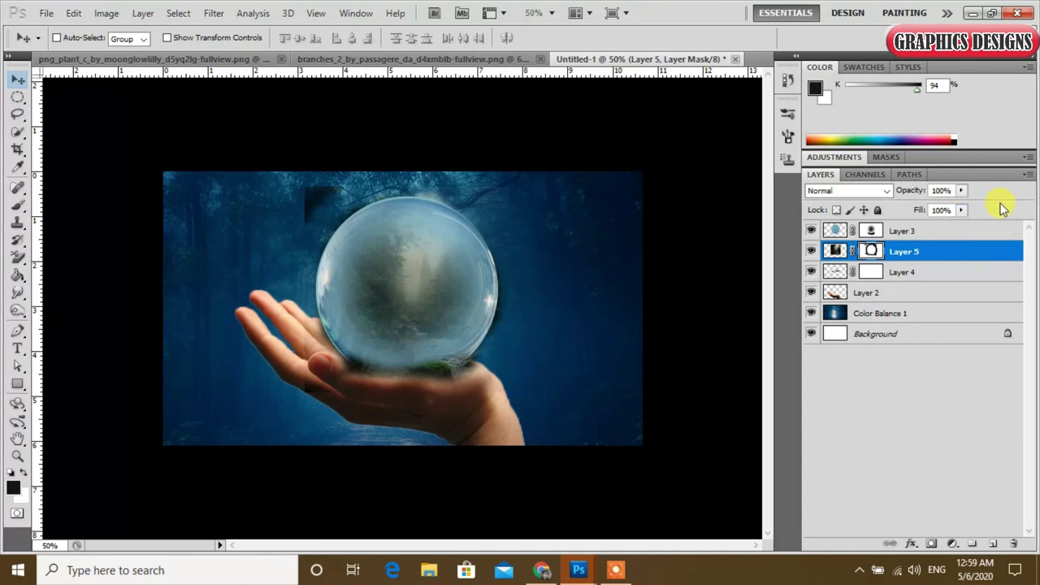
left_click_drag(945, 257, 936, 284)
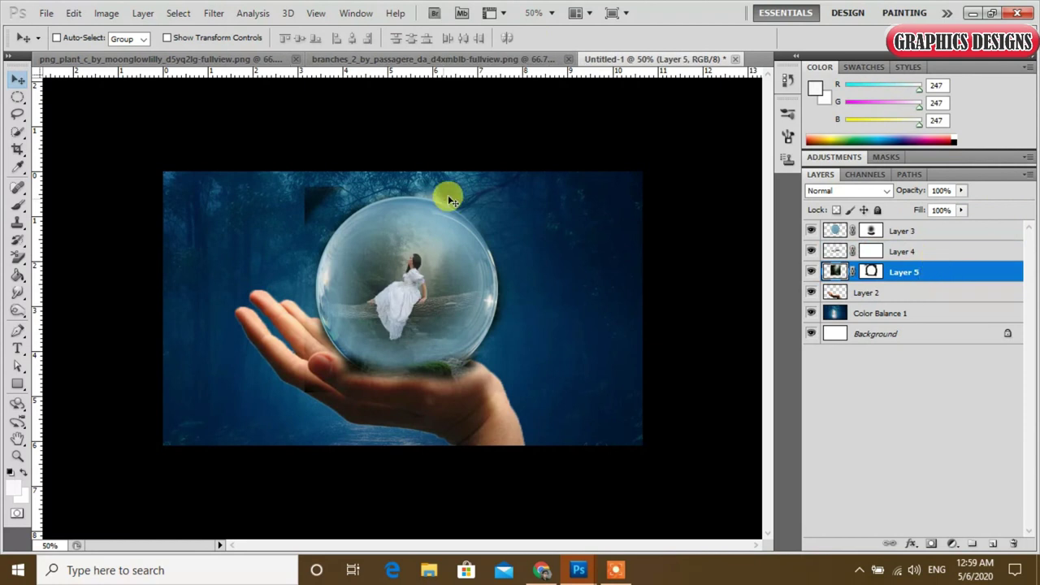
- Paint Layer 5's mask near the hand so the bubble blends into the palm
left_click(22, 202)
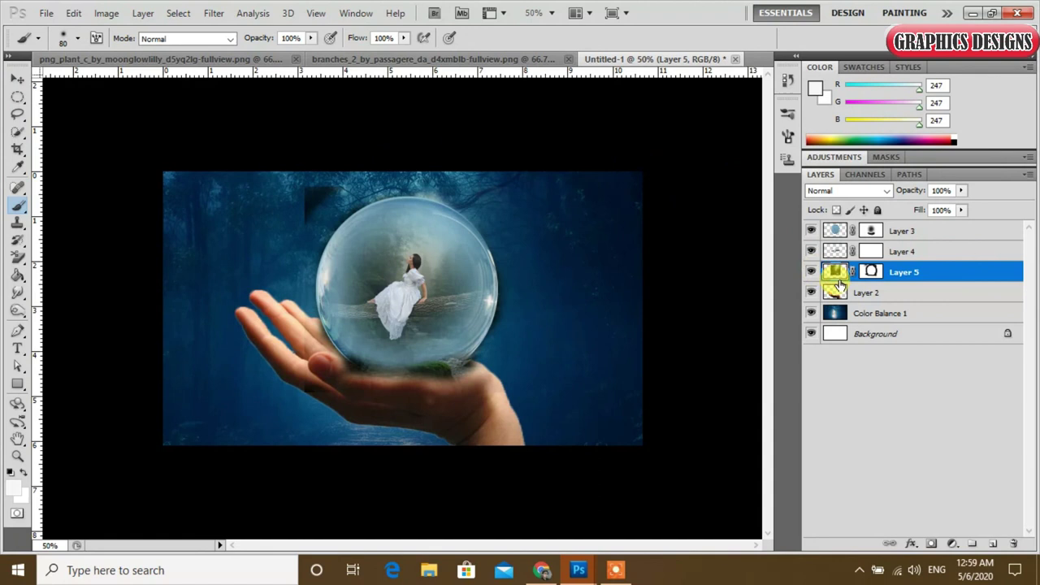
left_click(871, 272)
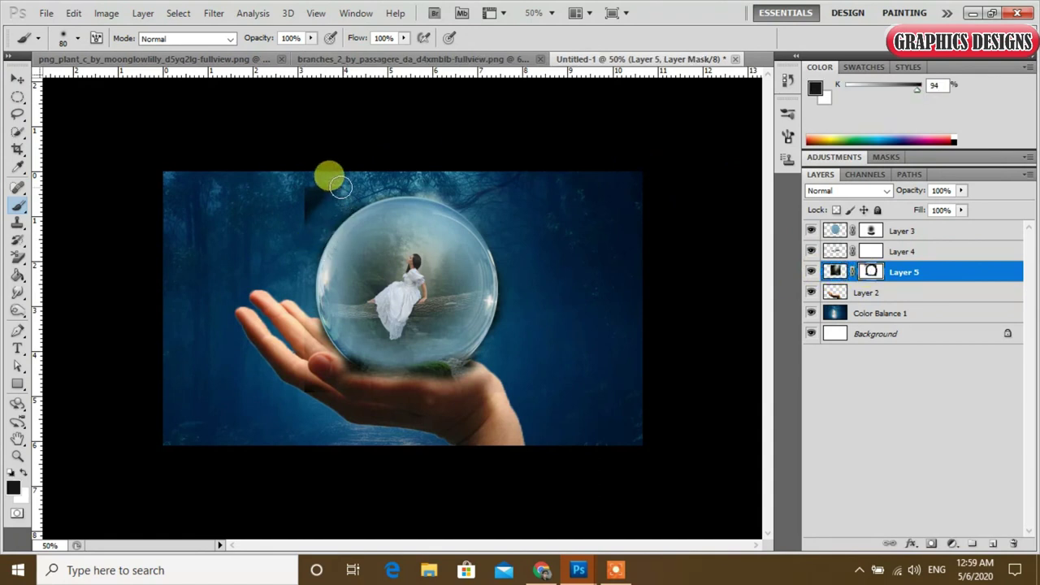
key("ctrl+z")
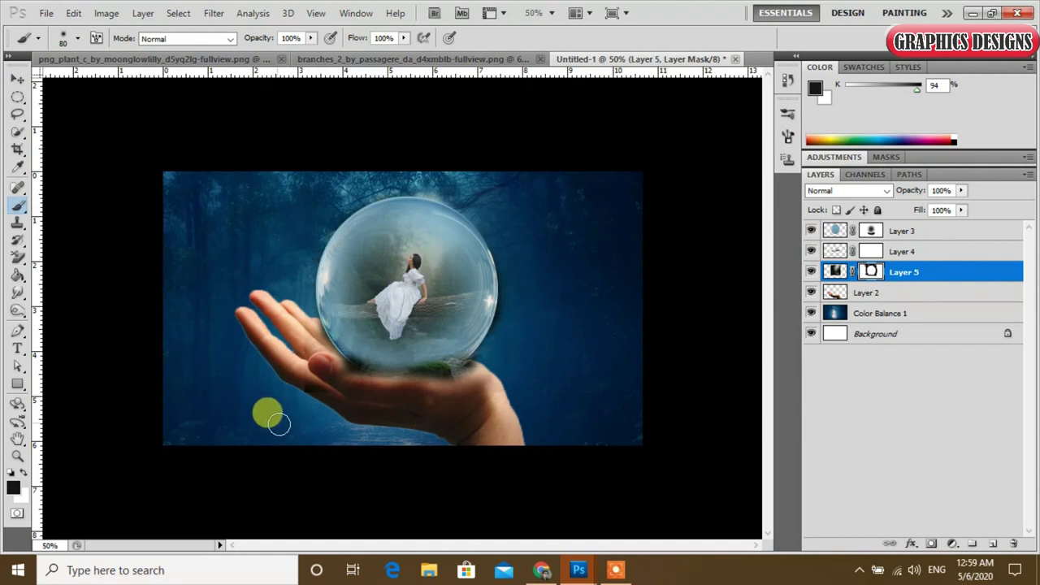
mouse_move(338, 372)
left_mouse_down()
mouse_move(437, 387)
mouse_move(465, 367)
mouse_move(515, 300)
mouse_move(501, 267)
mouse_move(494, 333)
mouse_move(485, 223)
mouse_move(441, 186)
mouse_move(352, 167)
mouse_move(258, 187)
left_mouse_up()
left_click(19, 78)
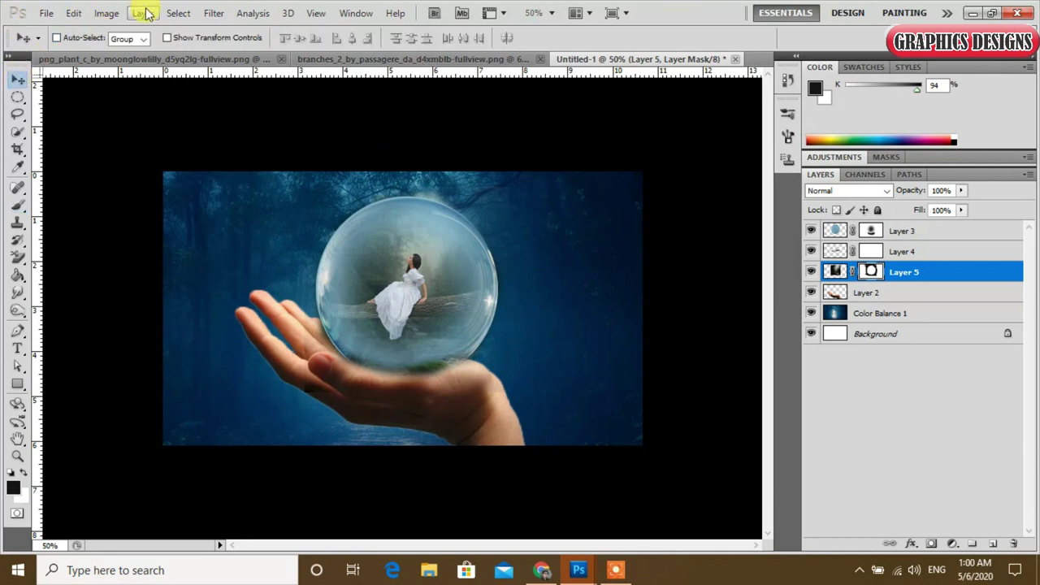
- Bring the branches image into Untitled-1 and scale it to about 27%
left_click_drag(409, 59, 623, 178)
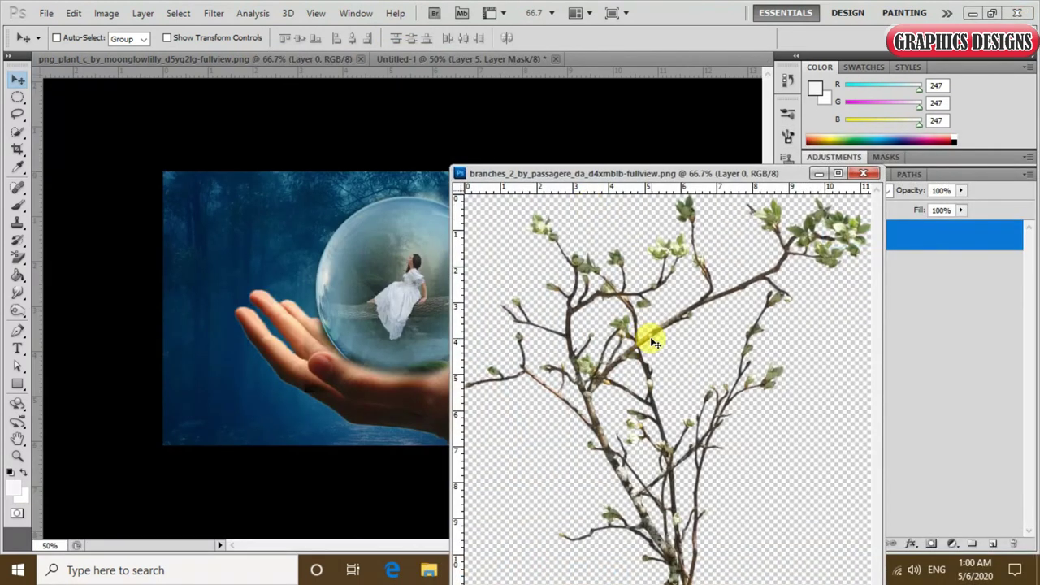
left_click_drag(655, 342, 293, 274)
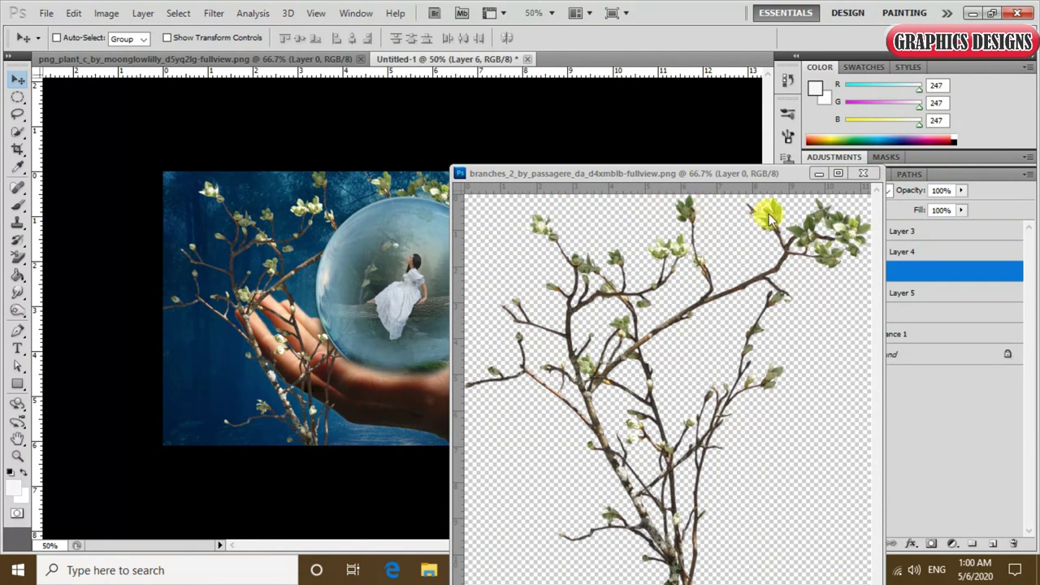
left_click(819, 175)
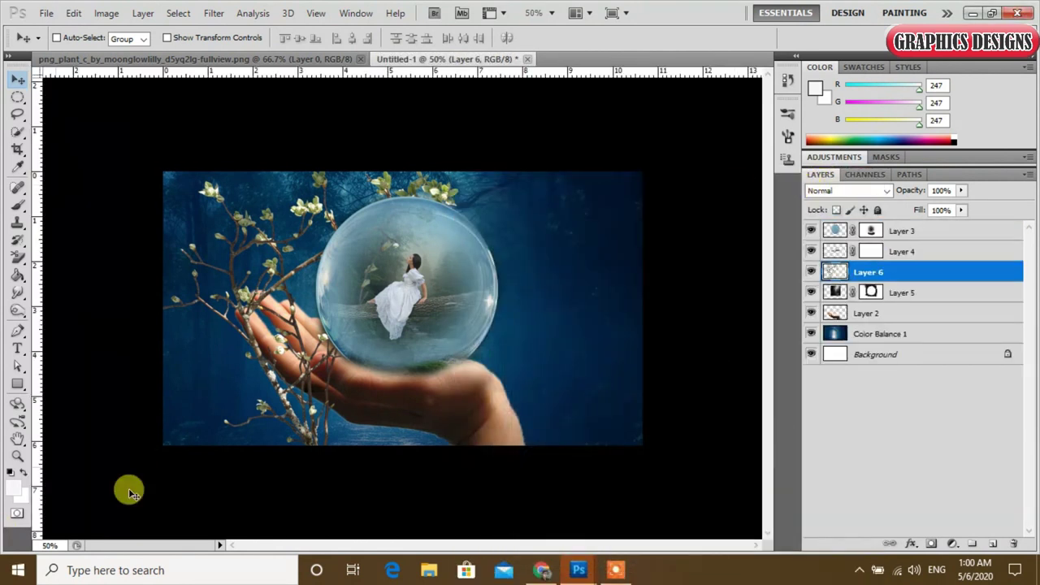
key("ctrl+t")
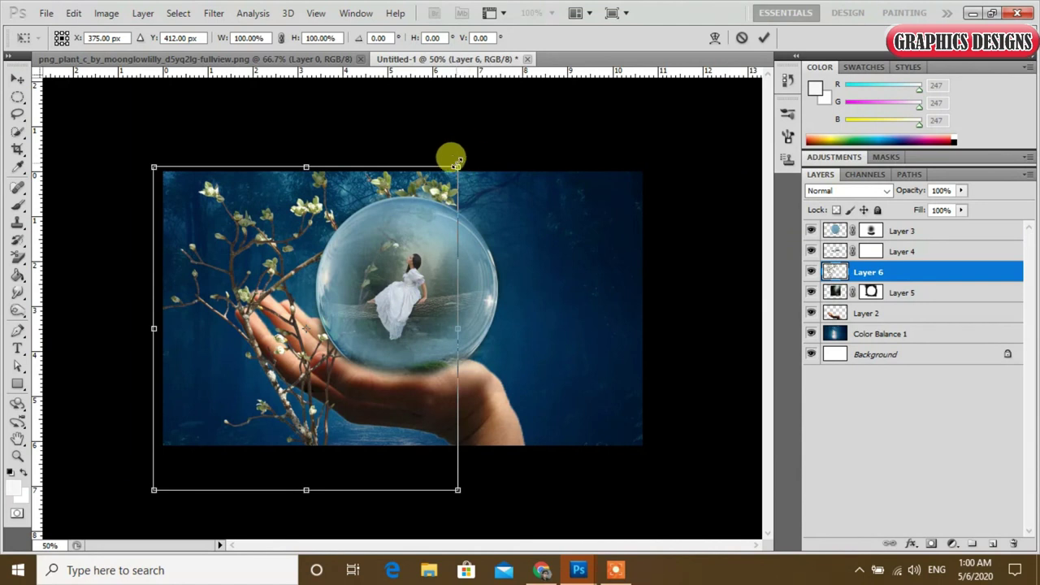
mouse_move(459, 166)
left_mouse_down()
mouse_move(325, 302)
mouse_move(346, 306)
left_mouse_up()
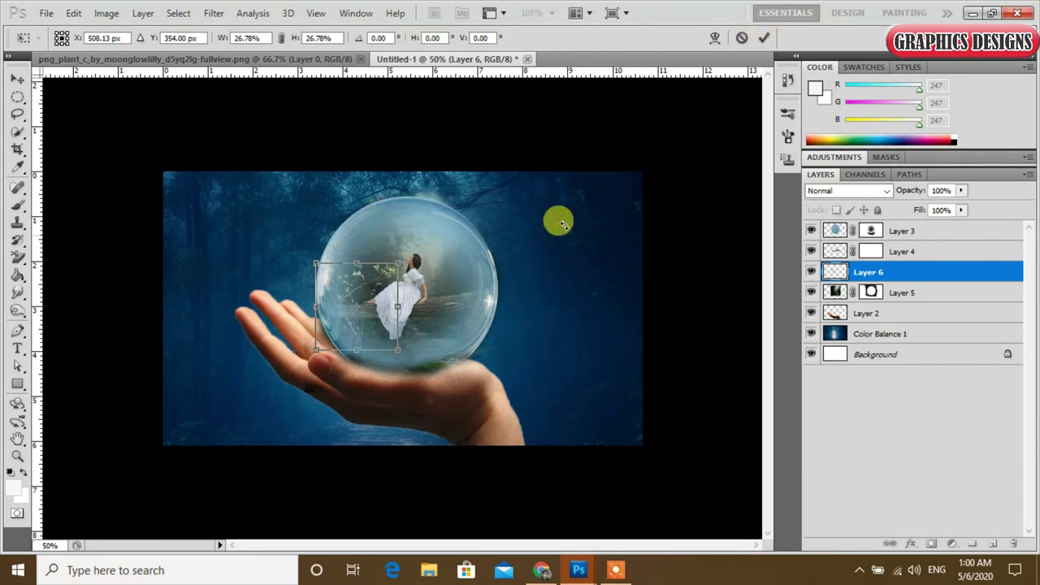
left_click(766, 40)
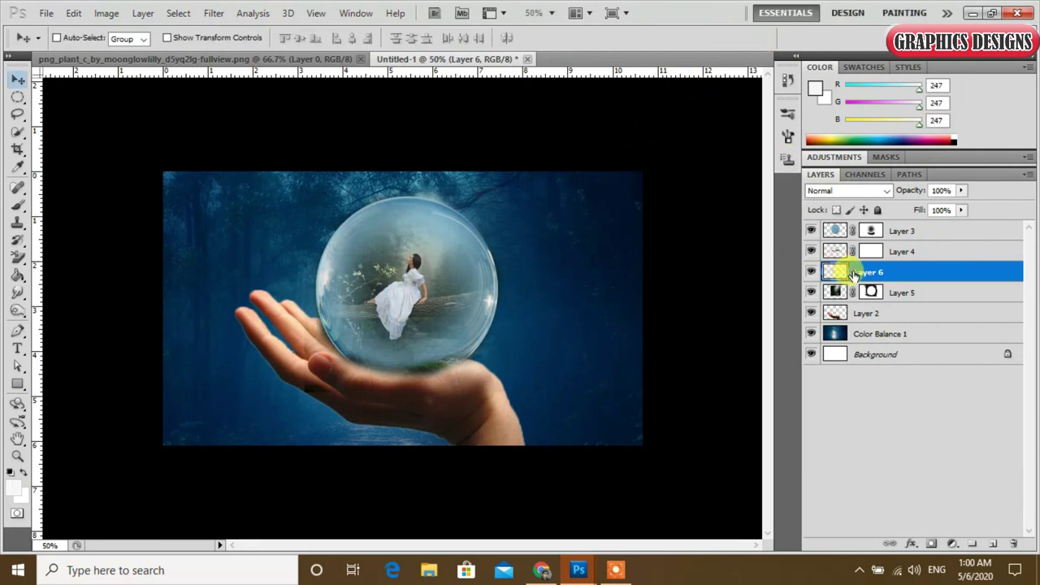
- Duplicate the branches as Layer 6 copy above Layer 4 and nudge it into place
key("ctrl+j")
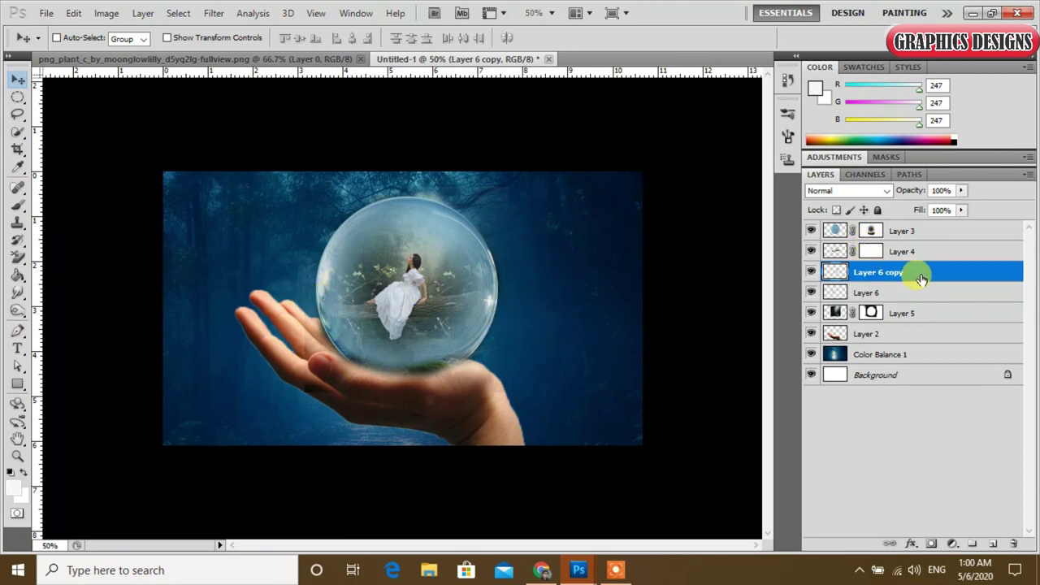
left_click_drag(920, 279, 922, 241)
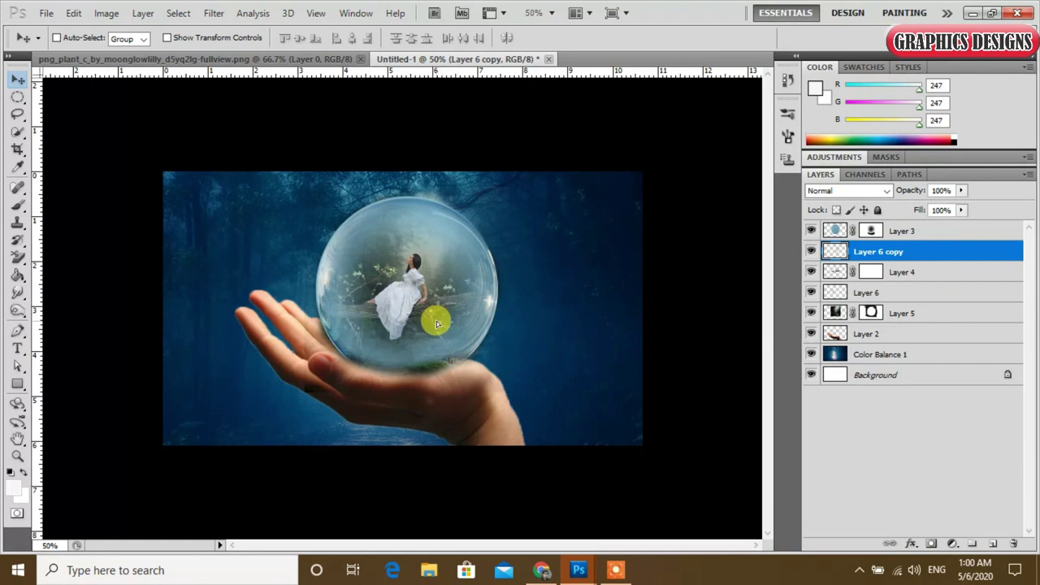
left_click_drag(432, 320, 424, 325)
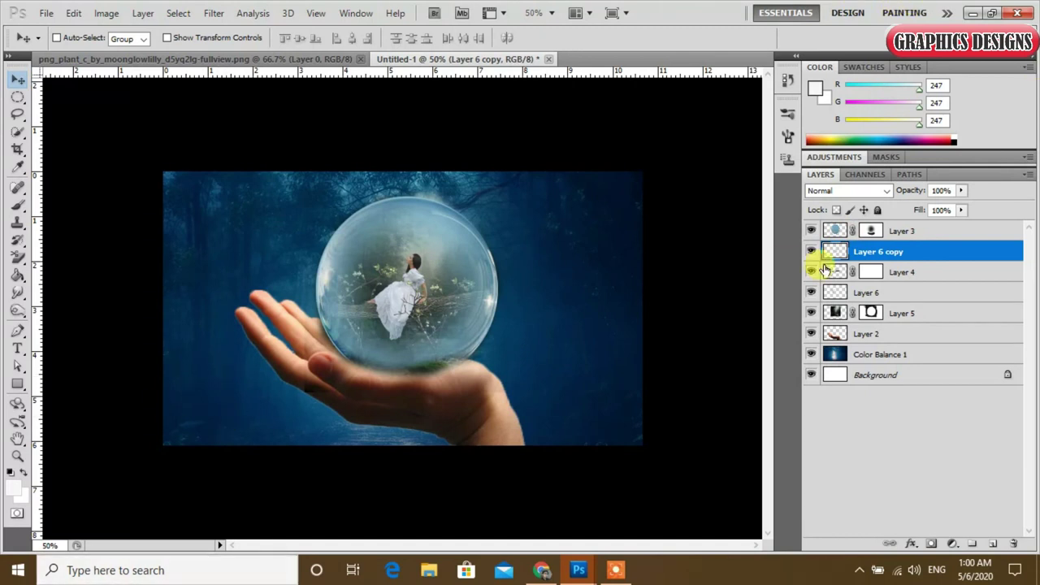
left_click(918, 232)
- Softly paint Layer 3's mask at 26% brush opacity over the bubble's upper area
left_click(872, 231)
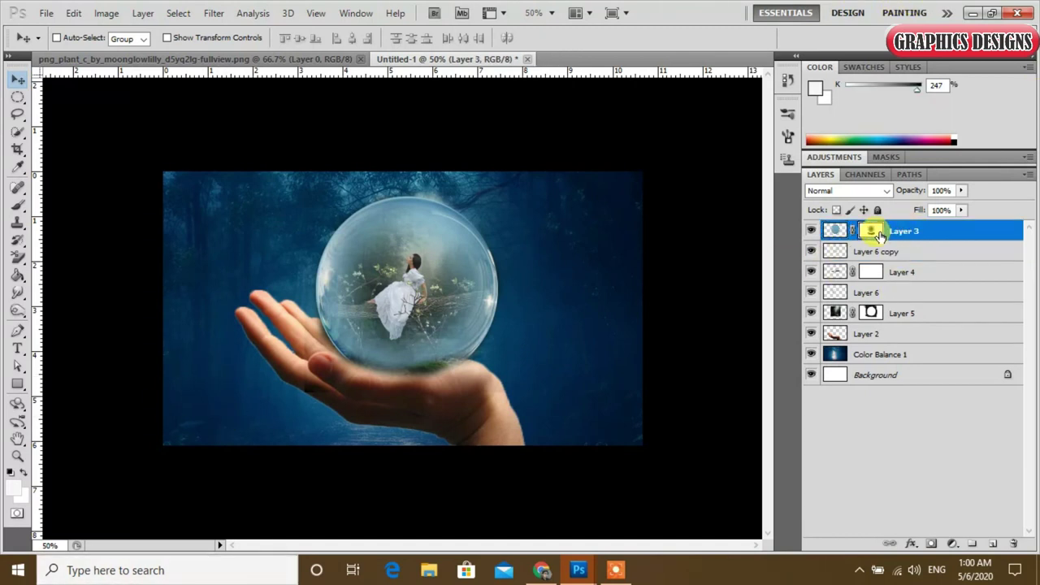
left_click(18, 204)
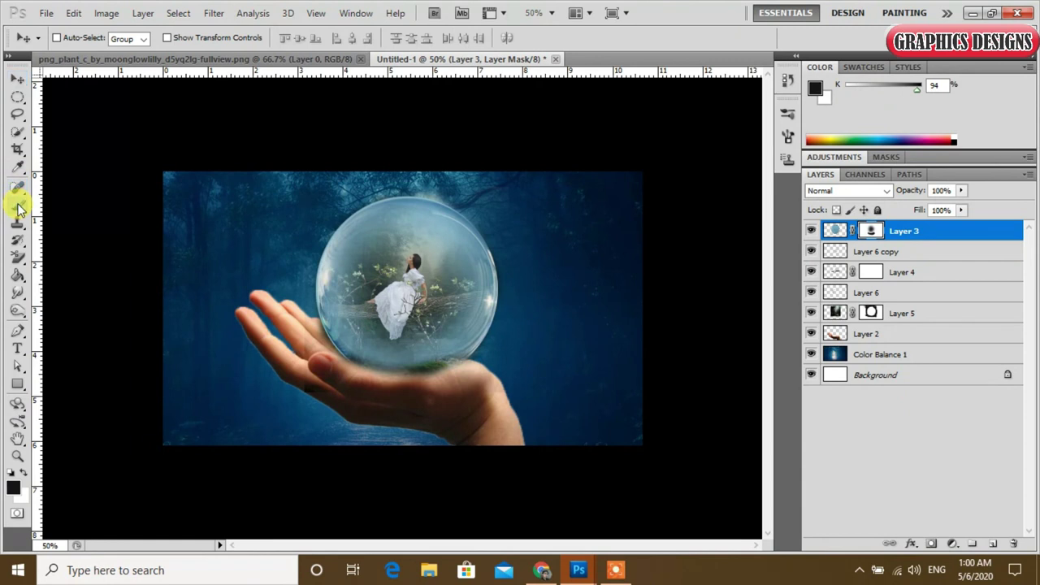
left_click(309, 39)
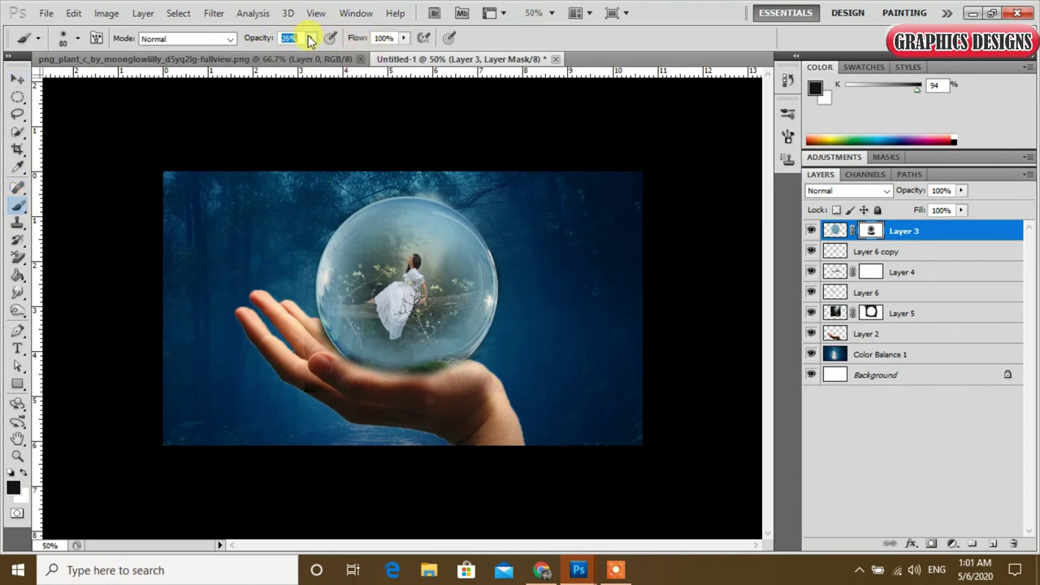
mouse_move(399, 231)
left_mouse_down()
mouse_move(335, 213)
mouse_move(320, 251)
mouse_move(355, 272)
mouse_move(371, 260)
mouse_move(385, 216)
mouse_move(349, 230)
mouse_move(342, 251)
mouse_move(348, 262)
mouse_move(371, 213)
left_mouse_up()
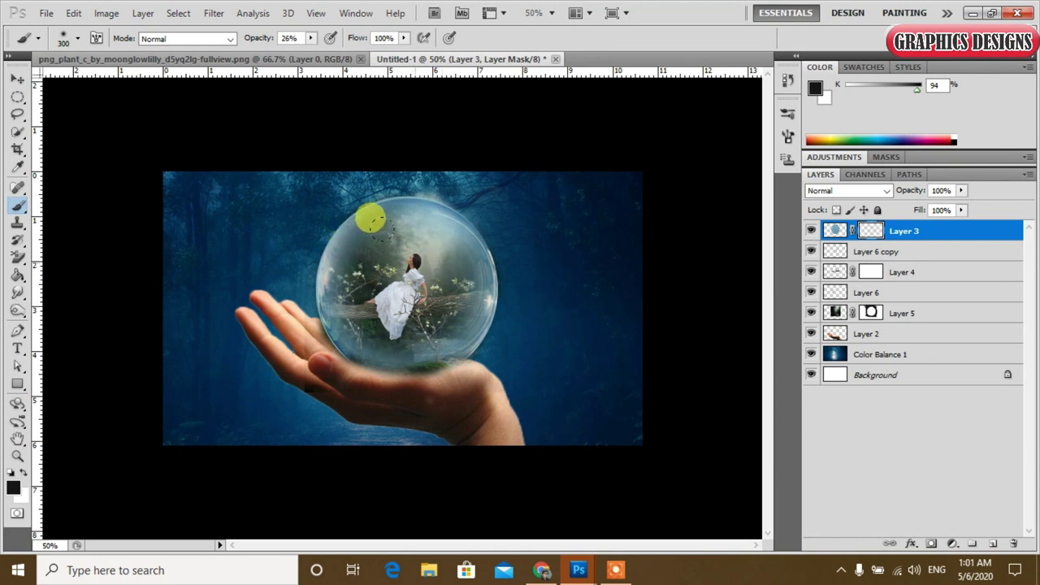
left_click(17, 79)
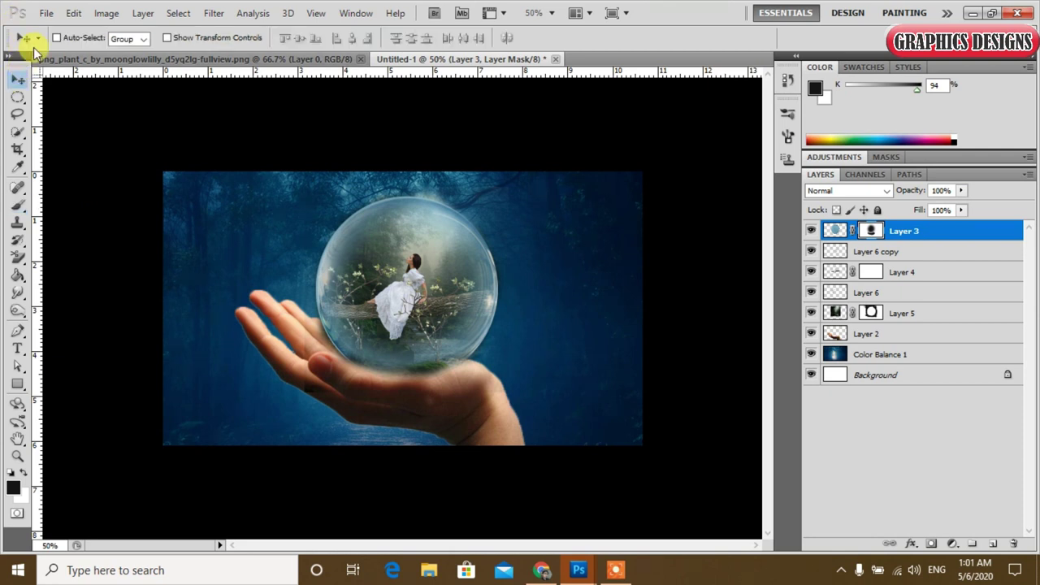
left_click(208, 61)
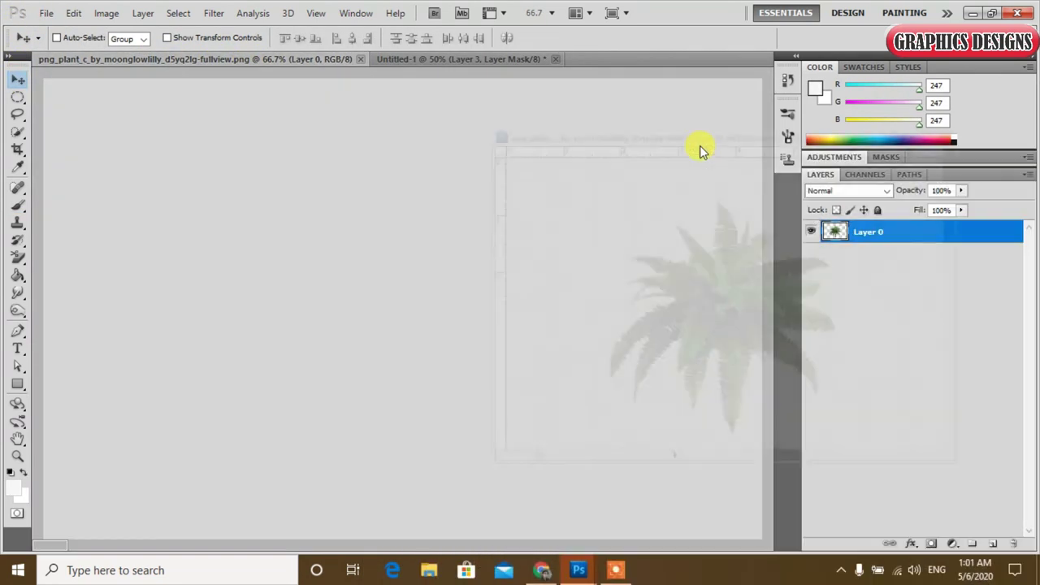
- Bring the fern into the composition below Layer 4 and shrink it to about 20%
left_click_drag(250, 72, 700, 145)
left_click_drag(751, 316, 367, 311)
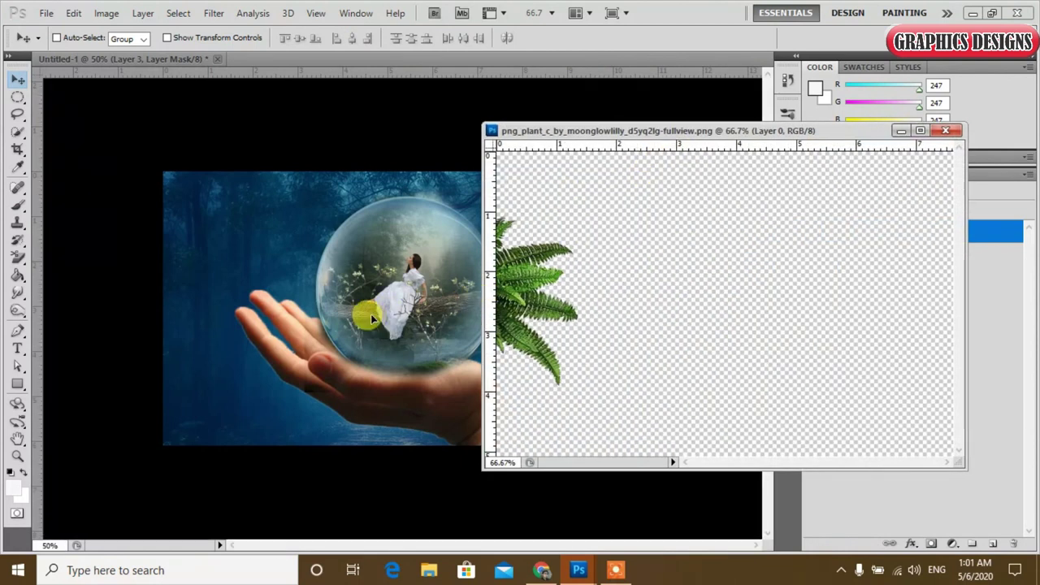
left_click(901, 131)
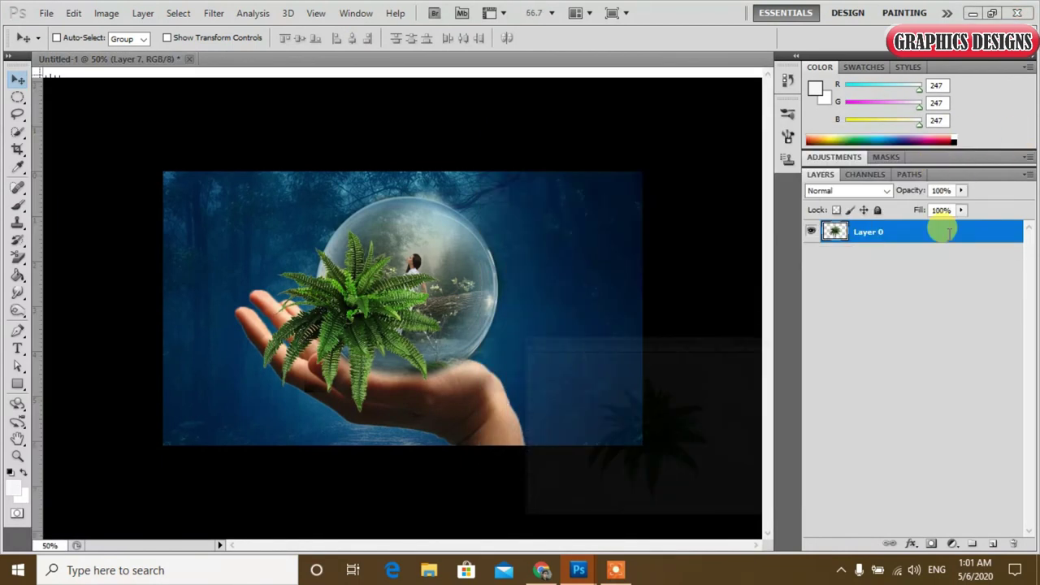
left_click_drag(929, 235, 932, 303)
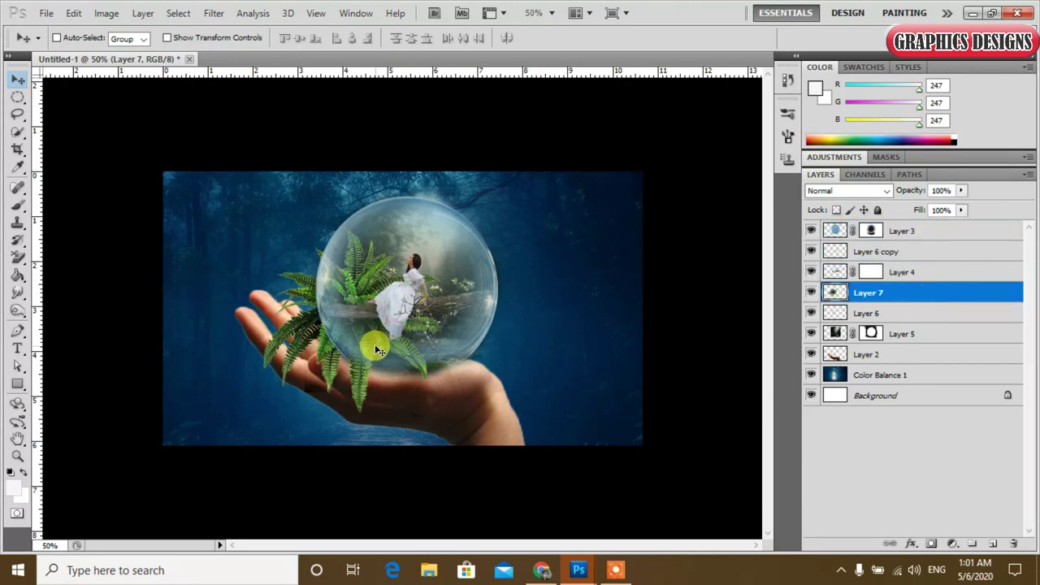
key("ctrl+t")
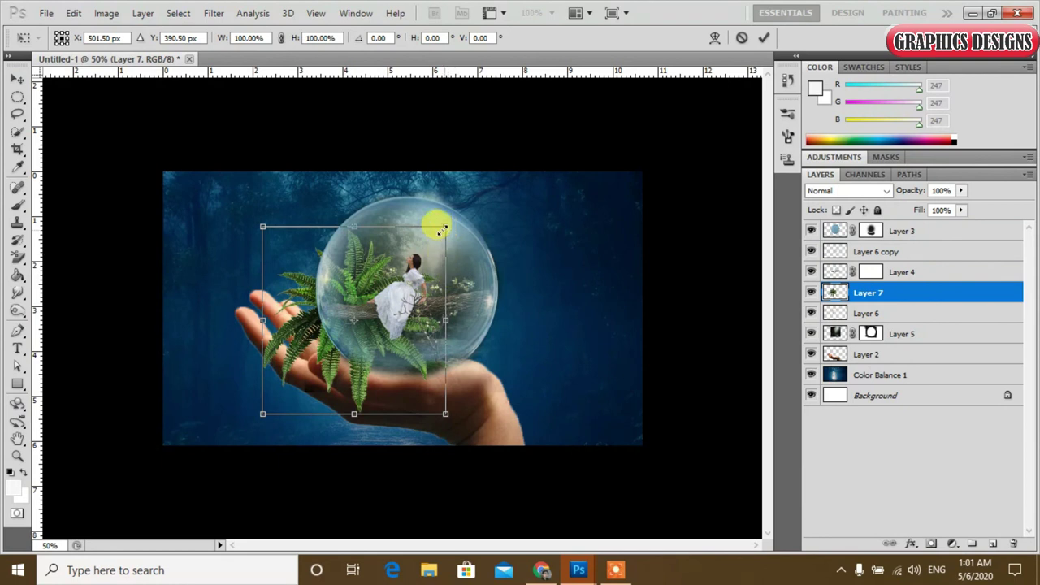
left_click_drag(445, 229, 382, 292)
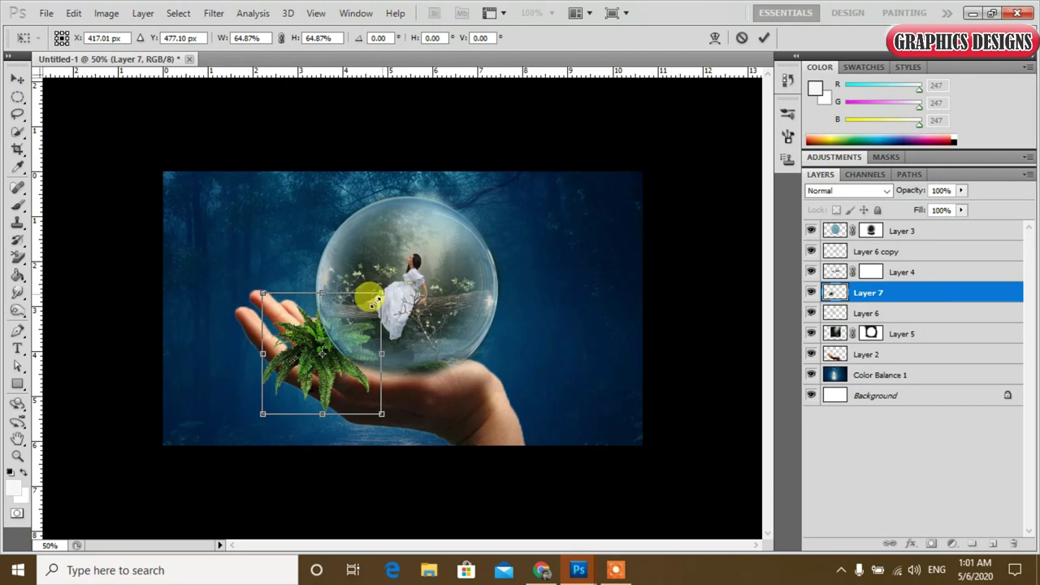
left_click_drag(382, 293, 343, 335)
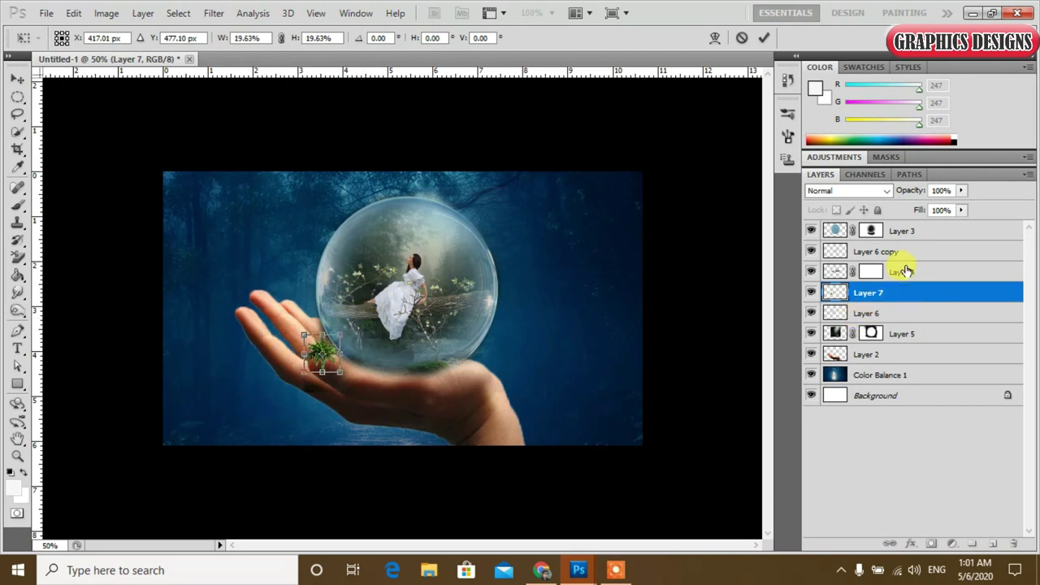
left_click(764, 37)
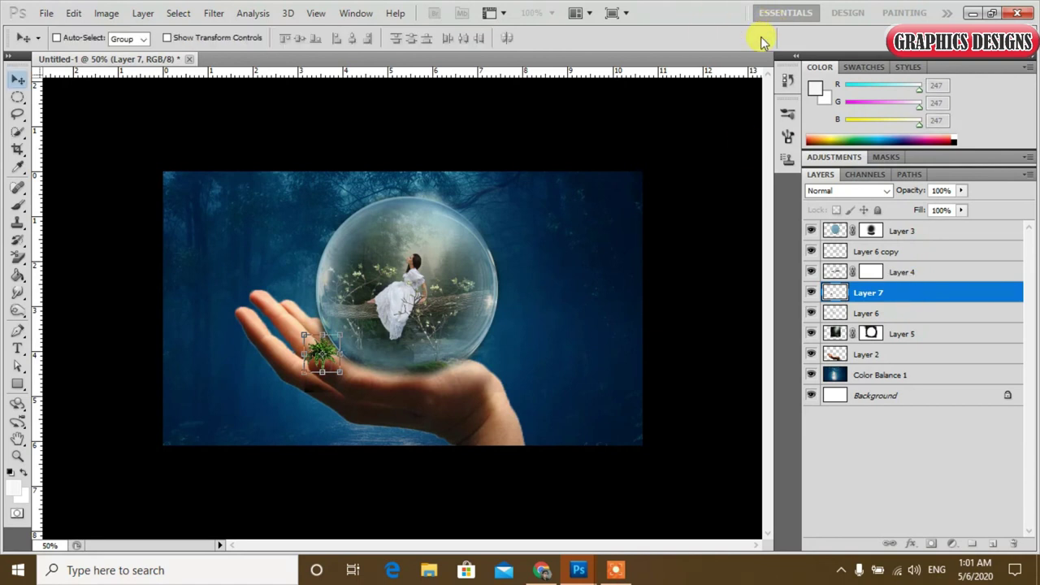
- Move the fern above Layer 4 into the bubble and place a copy to the right
left_click_drag(893, 293, 924, 267)
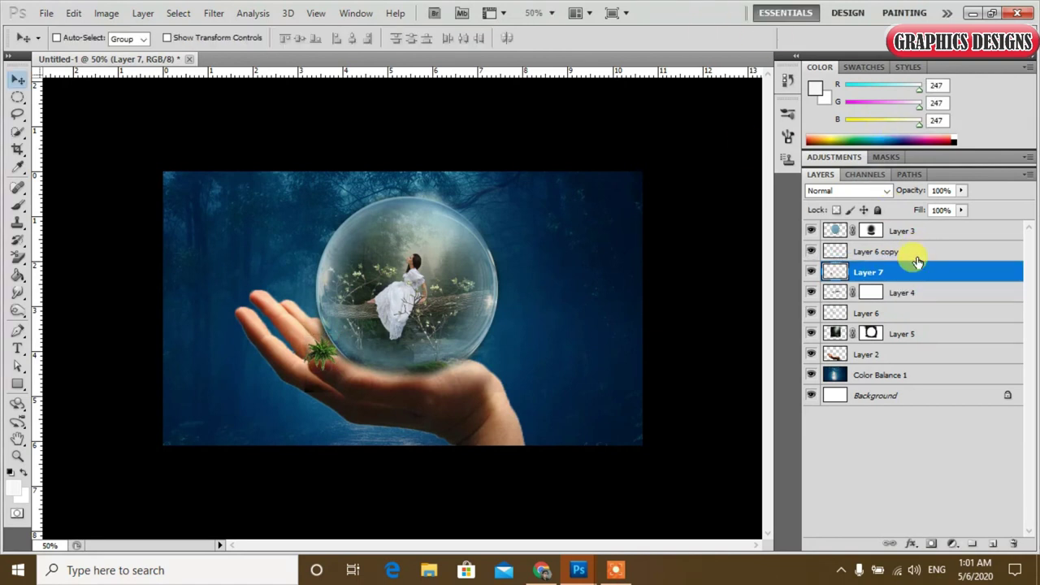
left_click_drag(330, 377, 351, 317)
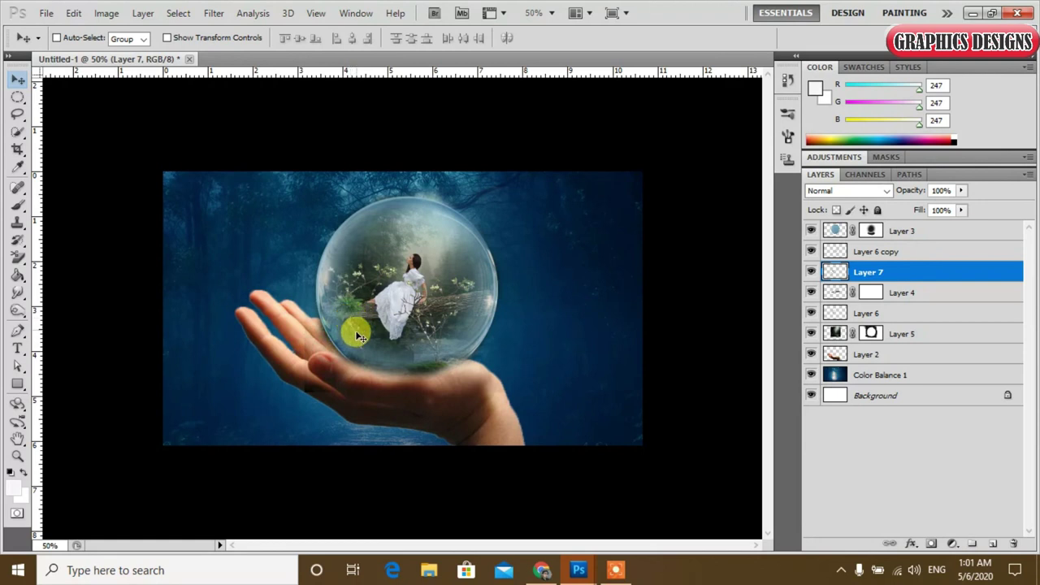
key("ctrl+j")
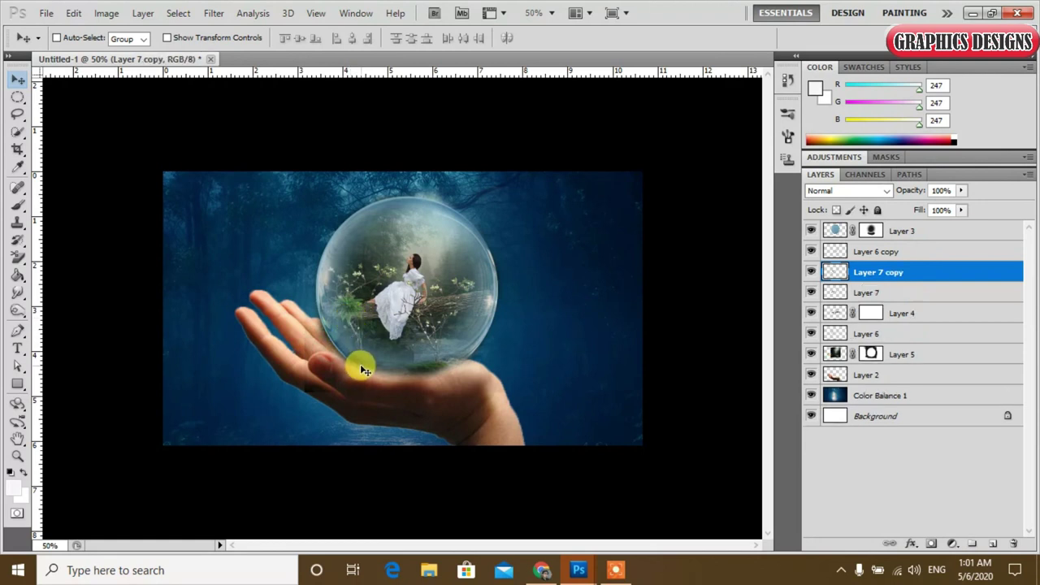
left_click_drag(345, 312, 461, 305)
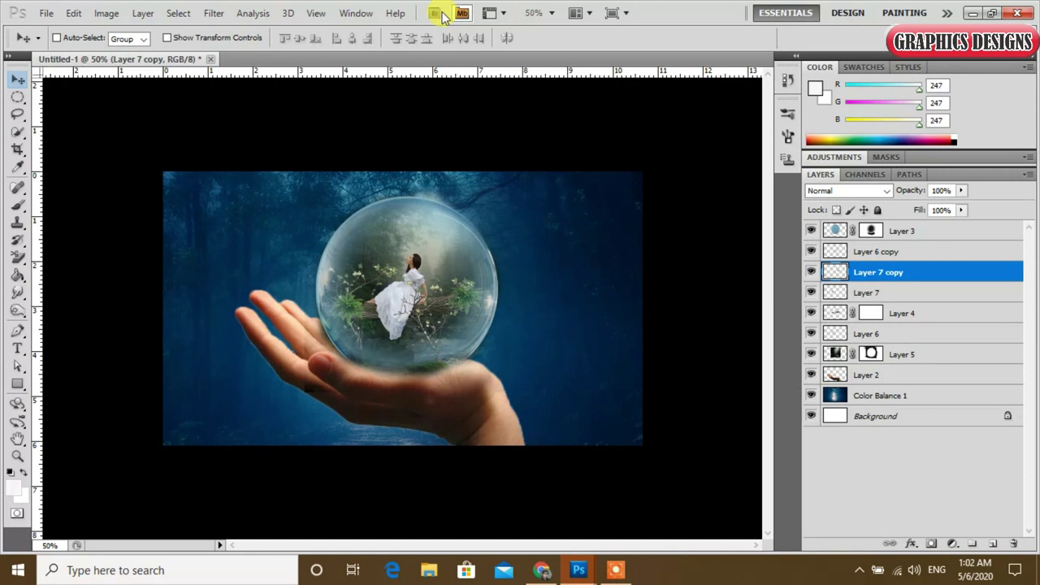
- Open the white dove PNG, drag it into Untitled-1, and close its file
left_click(46, 13)
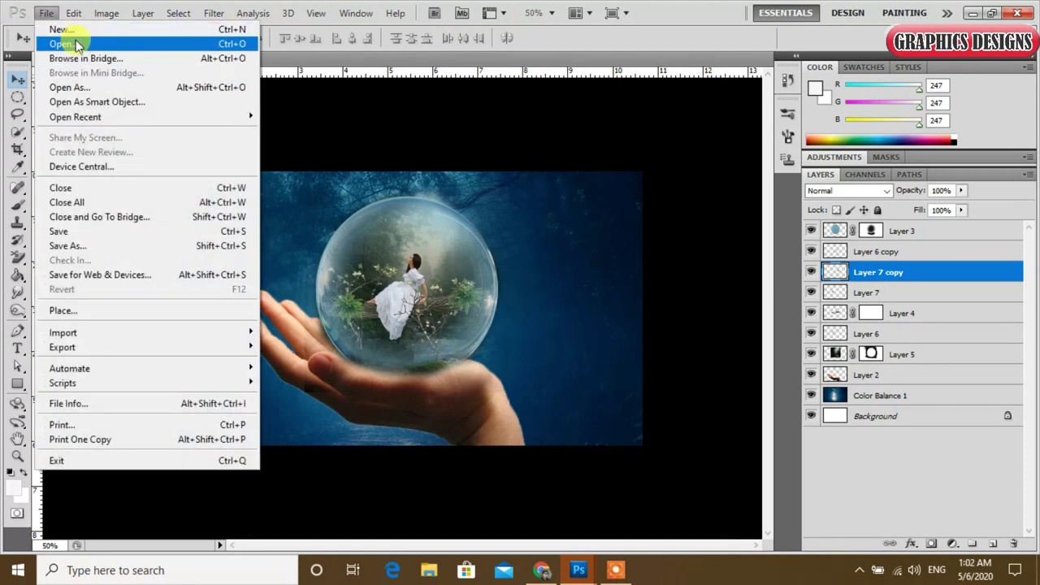
left_click(66, 39)
left_click_drag(718, 93, 720, 166)
left_click(465, 179)
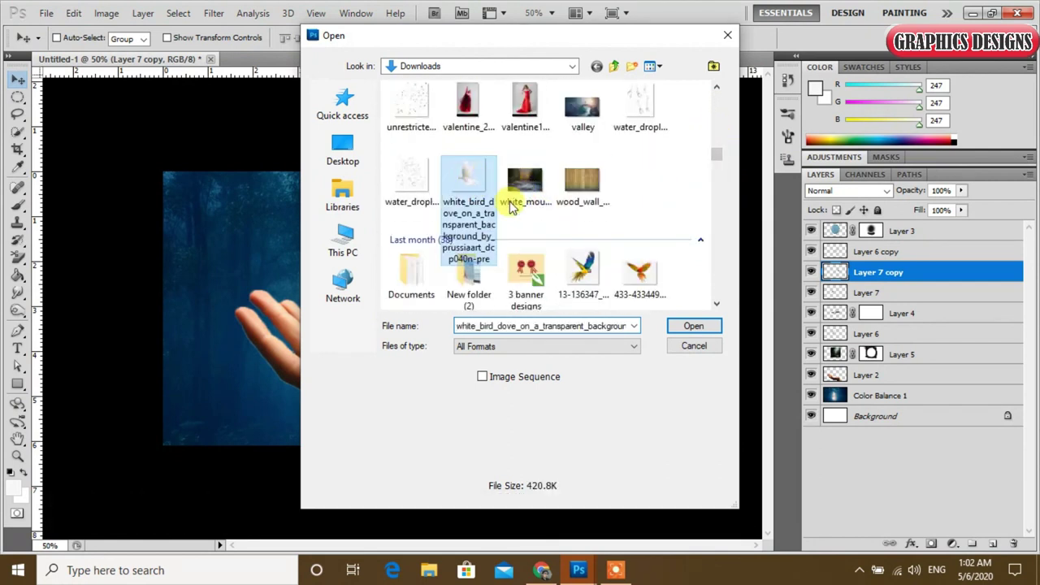
left_click(695, 326)
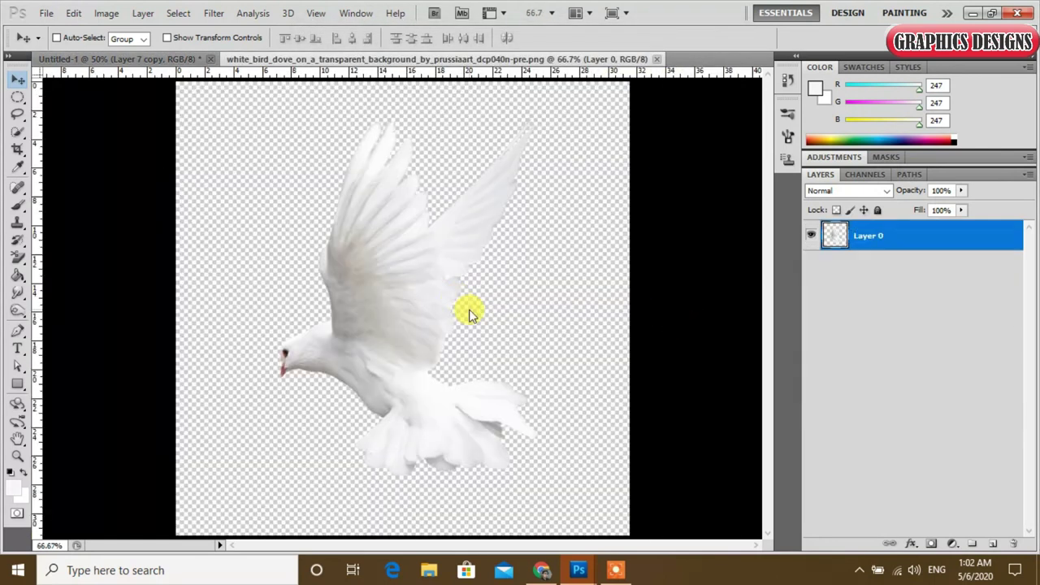
mouse_move(488, 59)
left_mouse_down()
mouse_move(688, 155)
mouse_move(839, 55)
left_mouse_up()
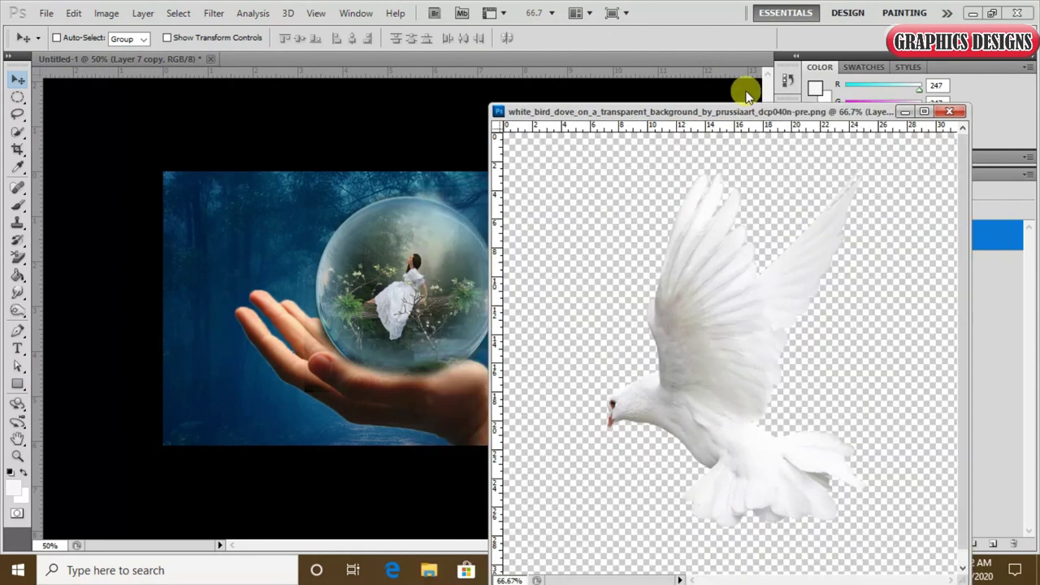
left_click_drag(815, 290, 289, 245)
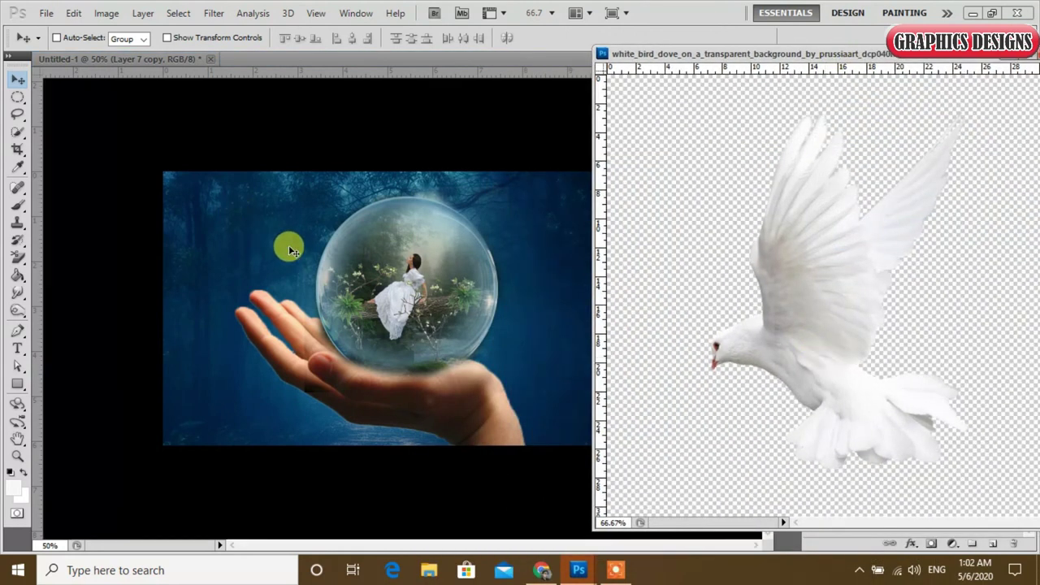
left_click(1029, 54)
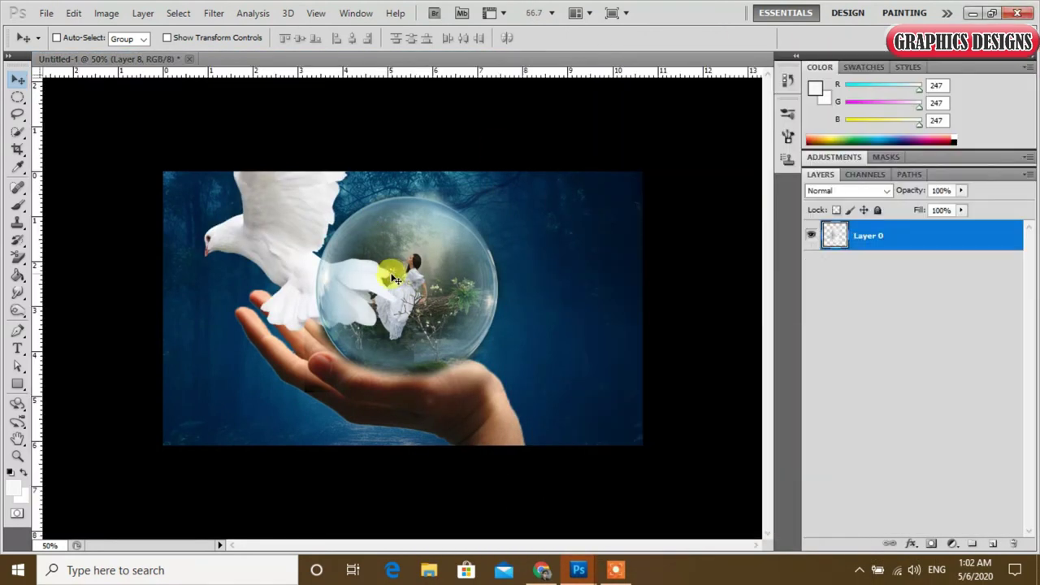
- Scale the dove to 13.33%, place it in the bubble's upper left, and flip it horizontally
key("ctrl+t")
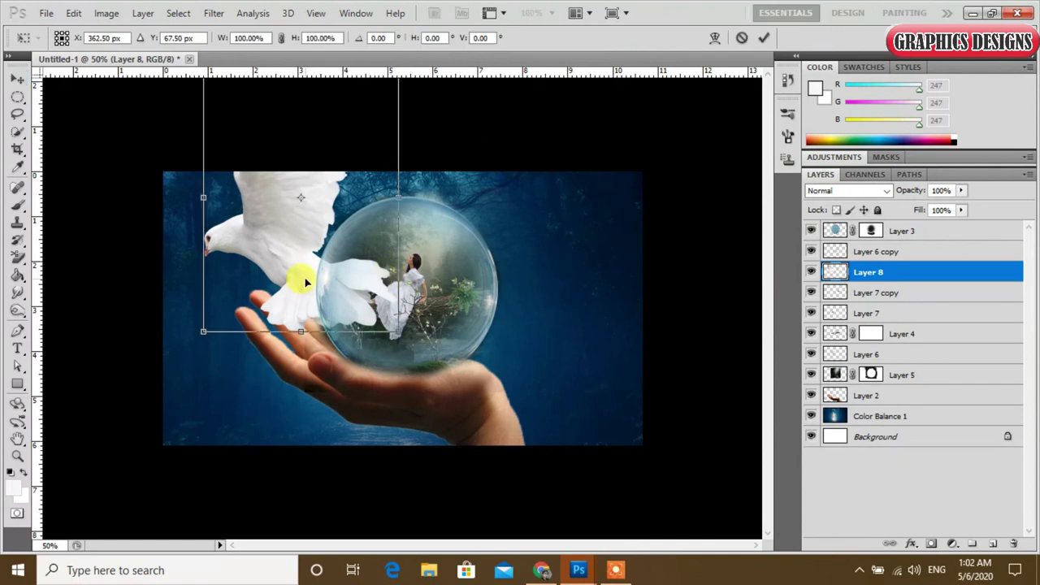
left_click_drag(398, 332, 333, 211)
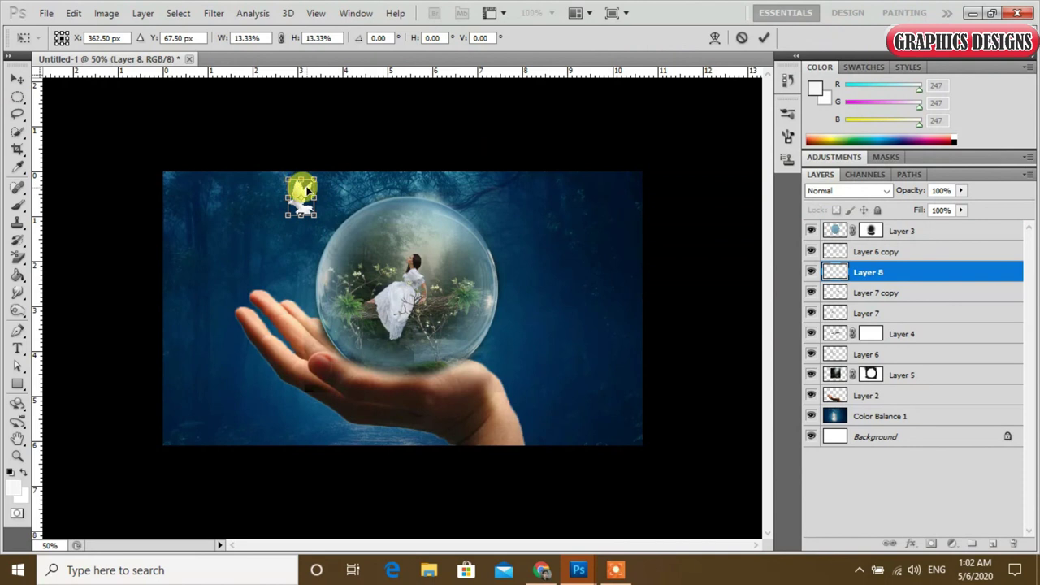
left_click_drag(378, 205, 387, 230)
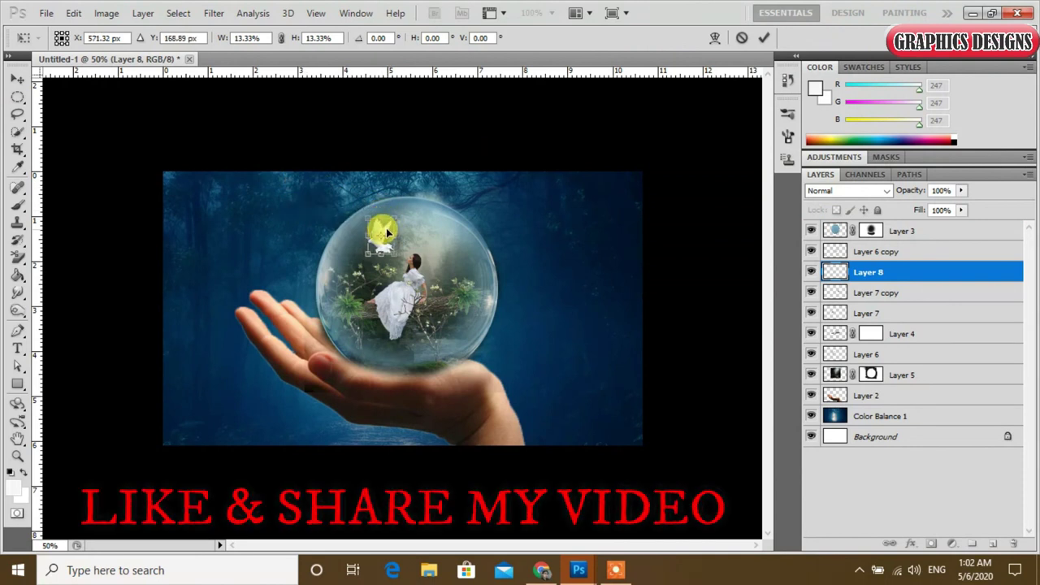
right_click(386, 230)
left_click(412, 443)
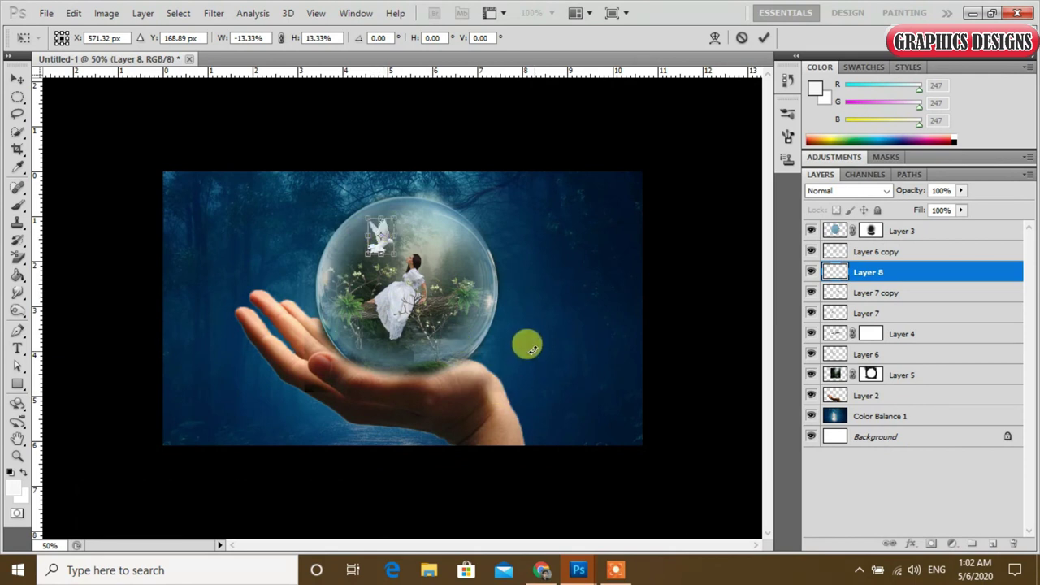
left_click(764, 37)
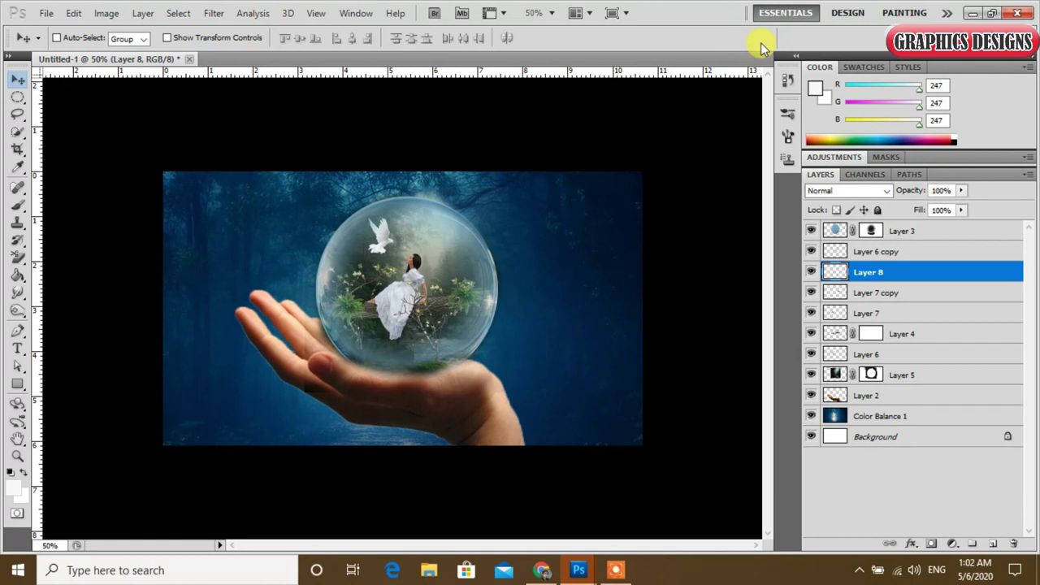
- Duplicate the dove layer and shrink the copy to about 55% right of the girl
key("ctrl+j")
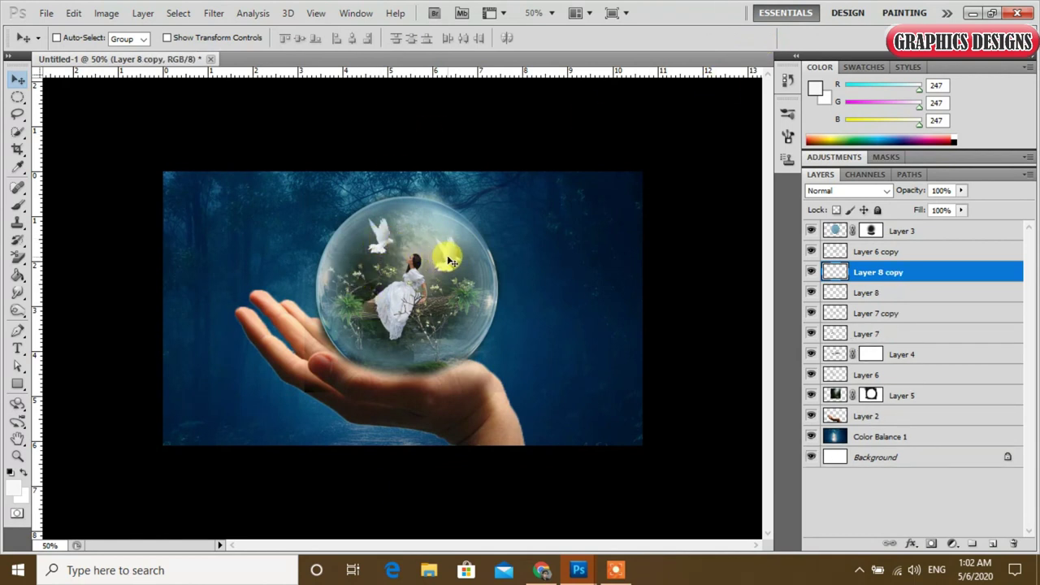
key("ctrl+t")
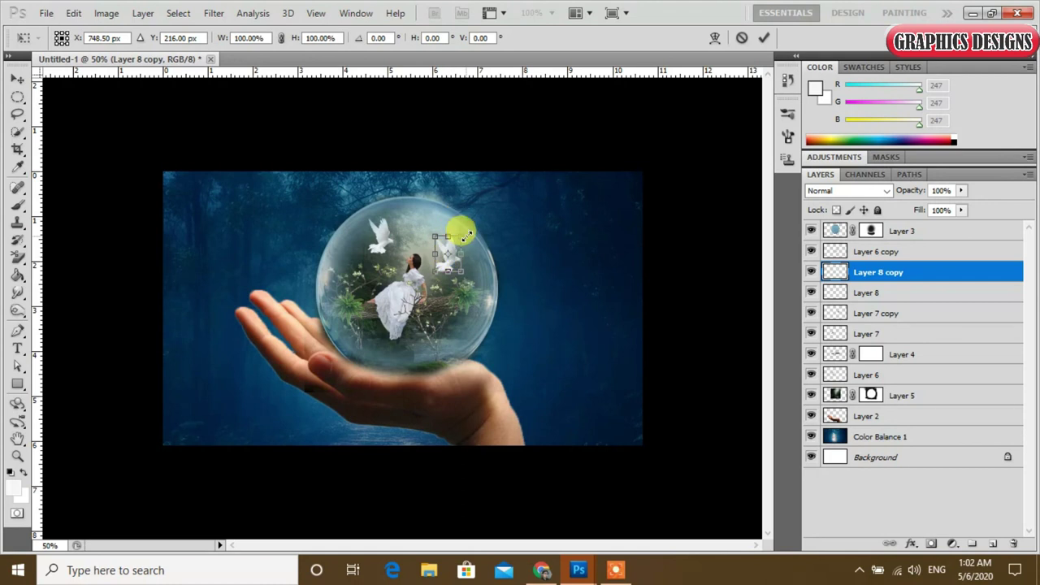
left_click_drag(463, 234, 504, 277)
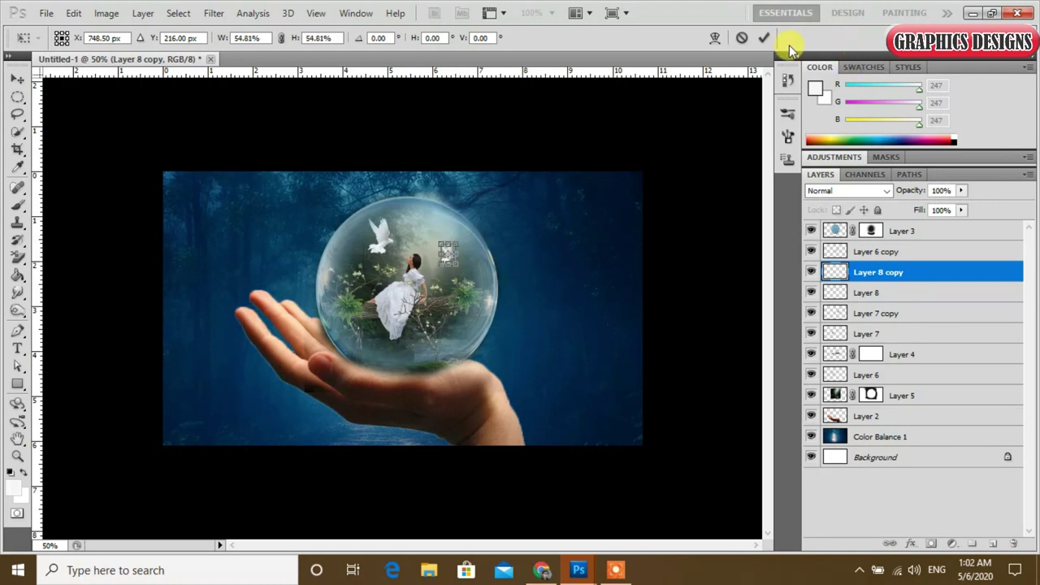
left_click(765, 37)
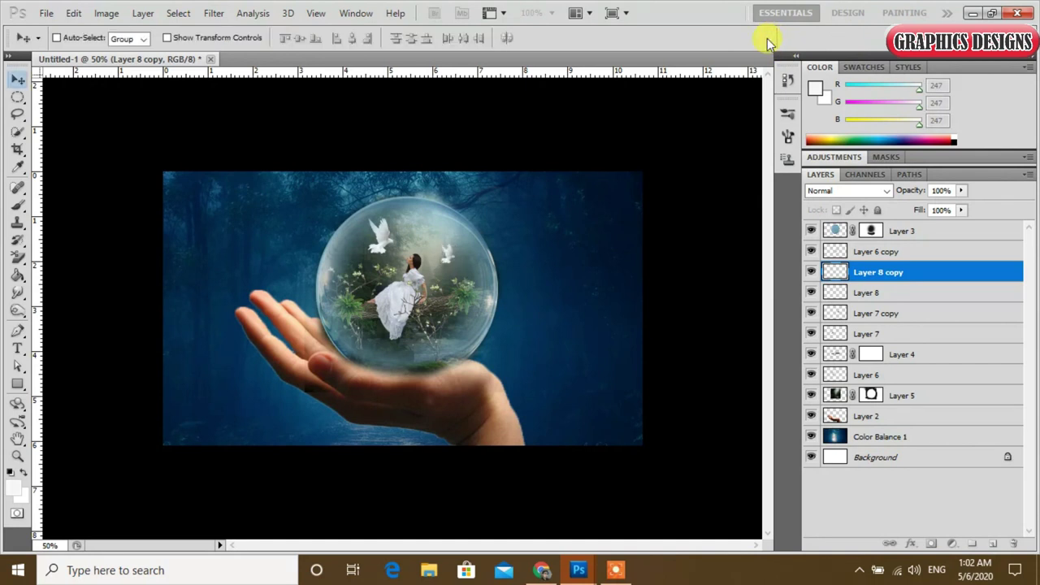
- Flip the copied dove horizontally
right_click(448, 260)
key("Escape")
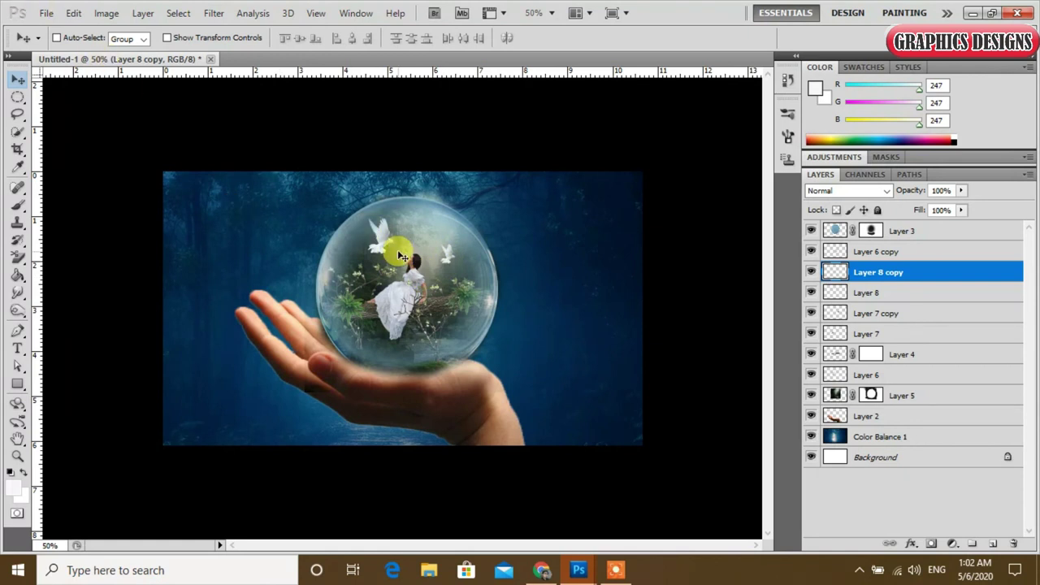
key("ctrl+t")
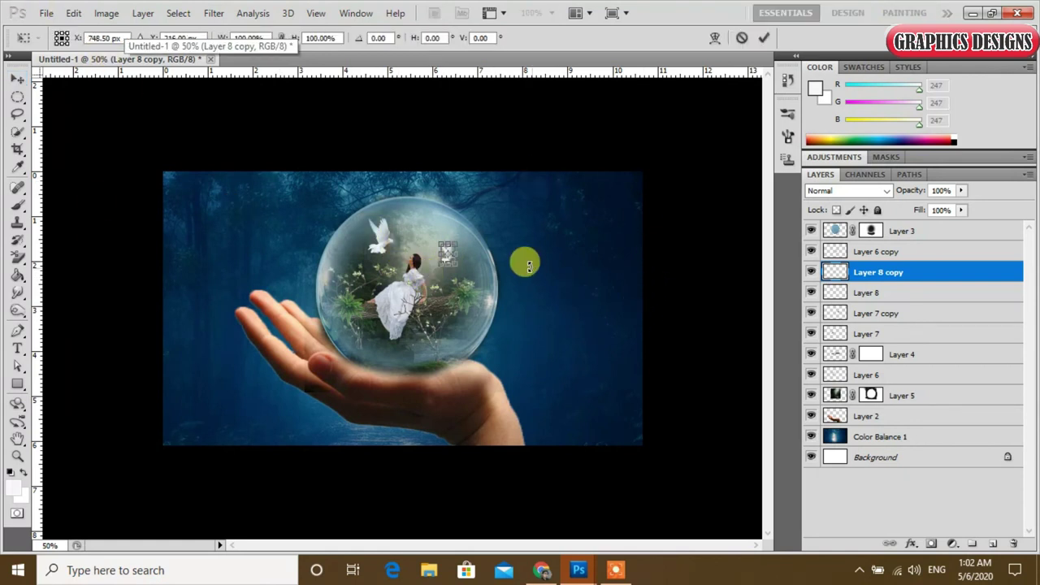
right_click(452, 256)
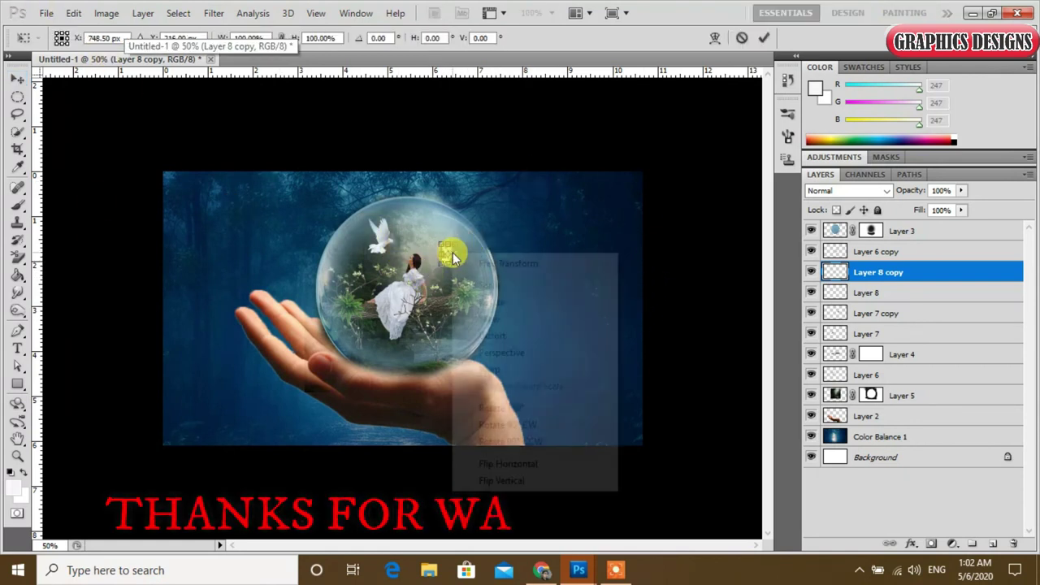
left_click(524, 465)
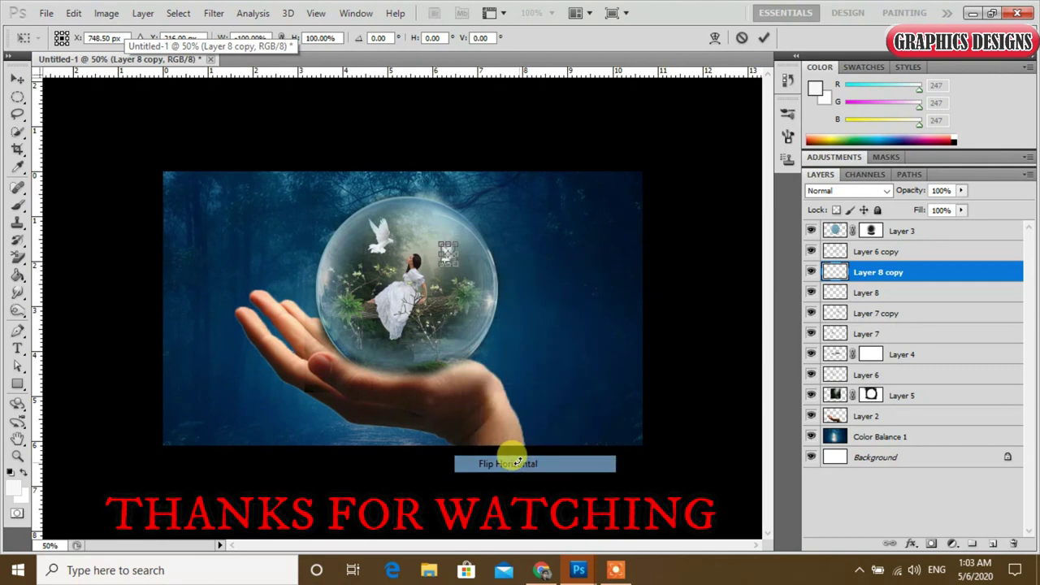
left_click(760, 39)
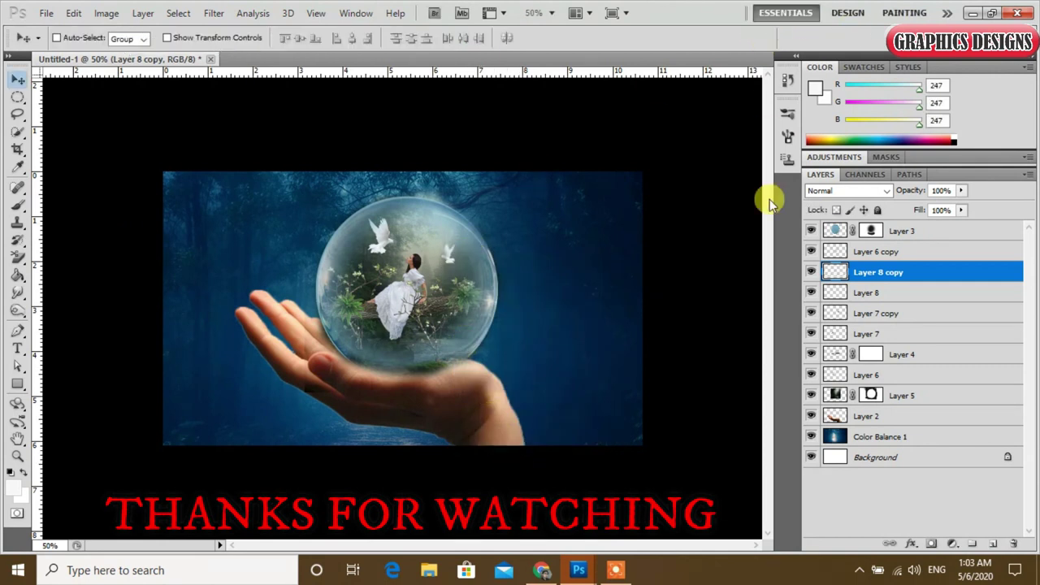
- Add a Color Balance layer with midtones Cyan/Red about -37 and Yellow/Blue +47
left_click(953, 545)
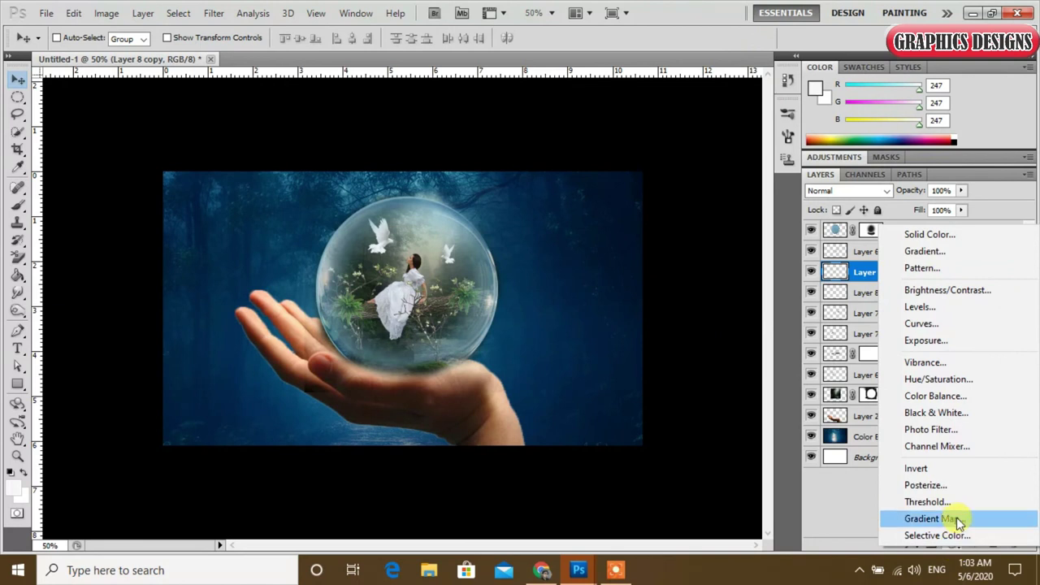
left_click(938, 395)
left_click_drag(902, 340, 926, 339)
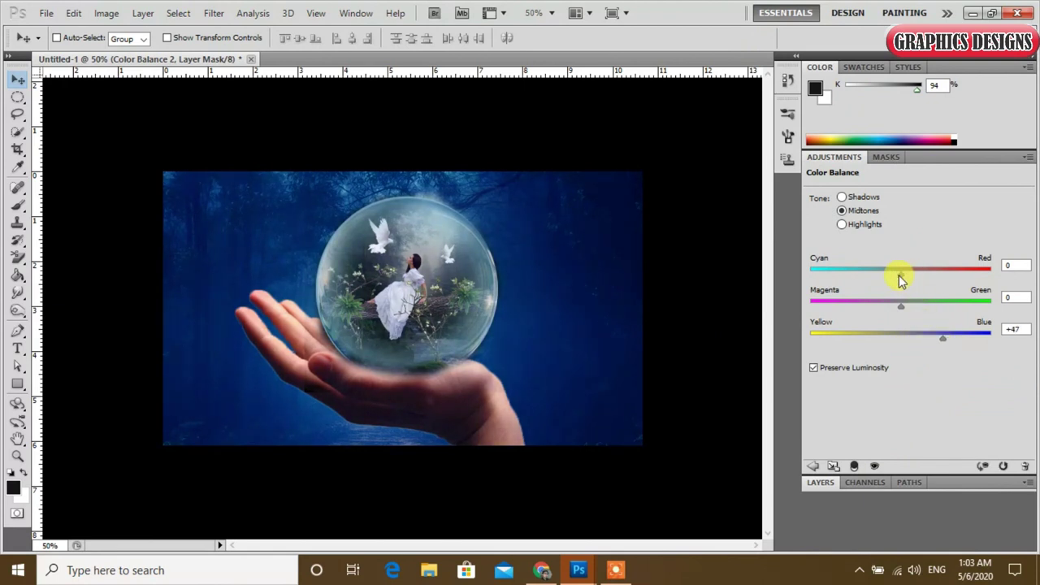
left_click_drag(877, 278, 867, 281)
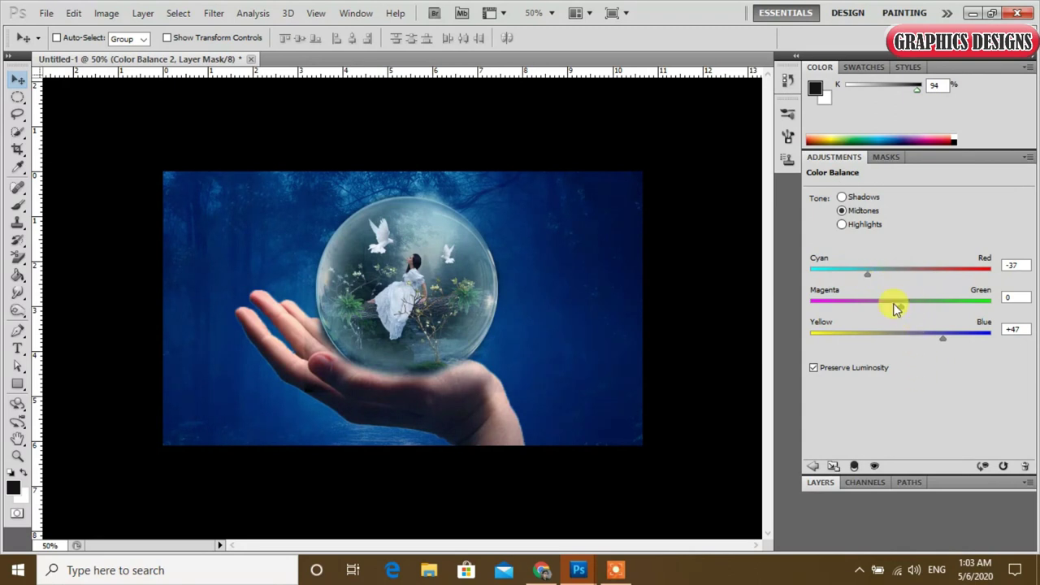
left_click_drag(900, 305, 895, 307)
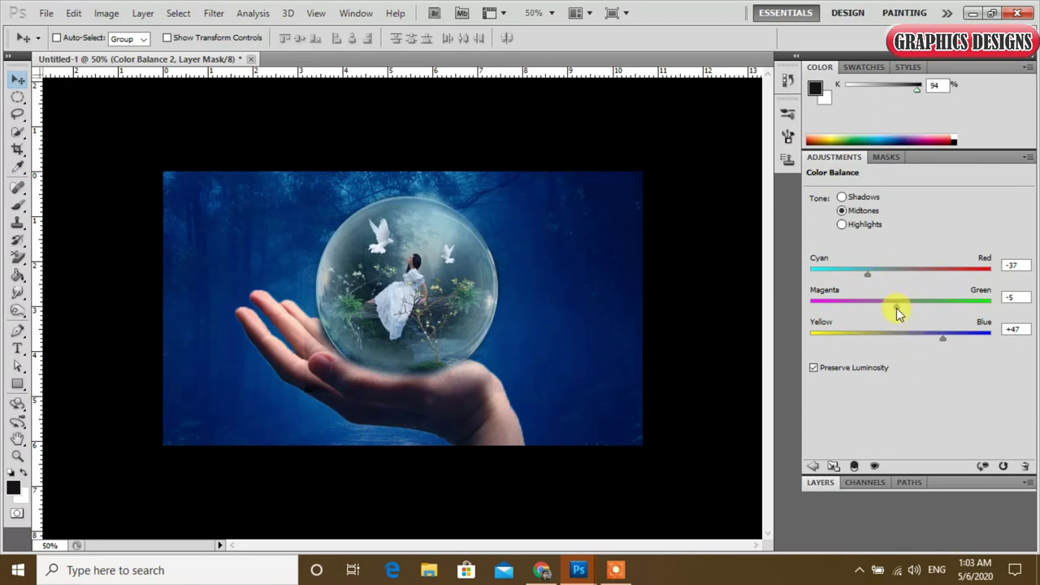
left_click(832, 482)
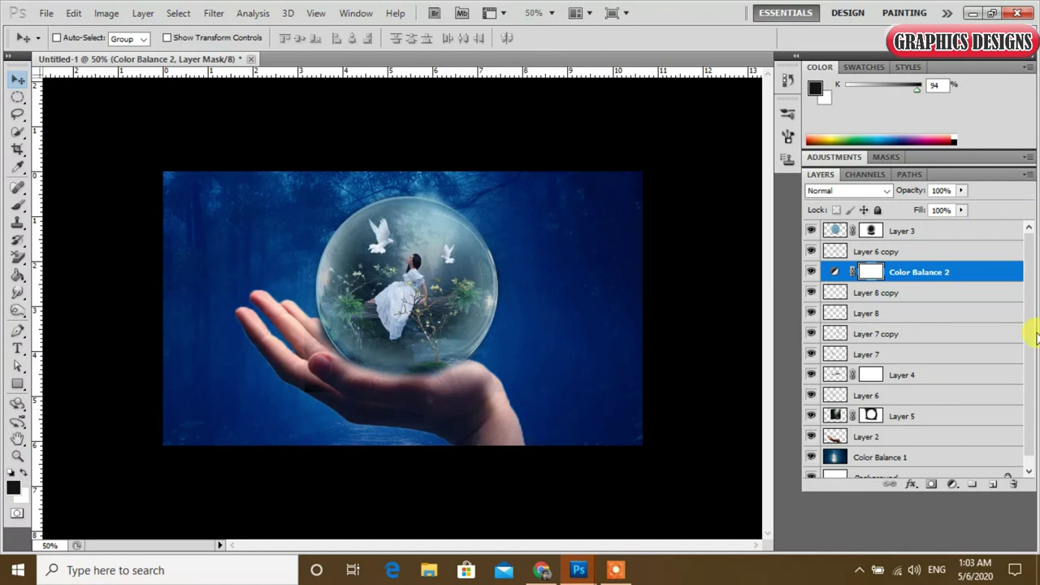
- With Layer 3 active, stamp all visible layers into new Layer 9 using Ctrl+Alt+Shift+E
left_click(965, 237)
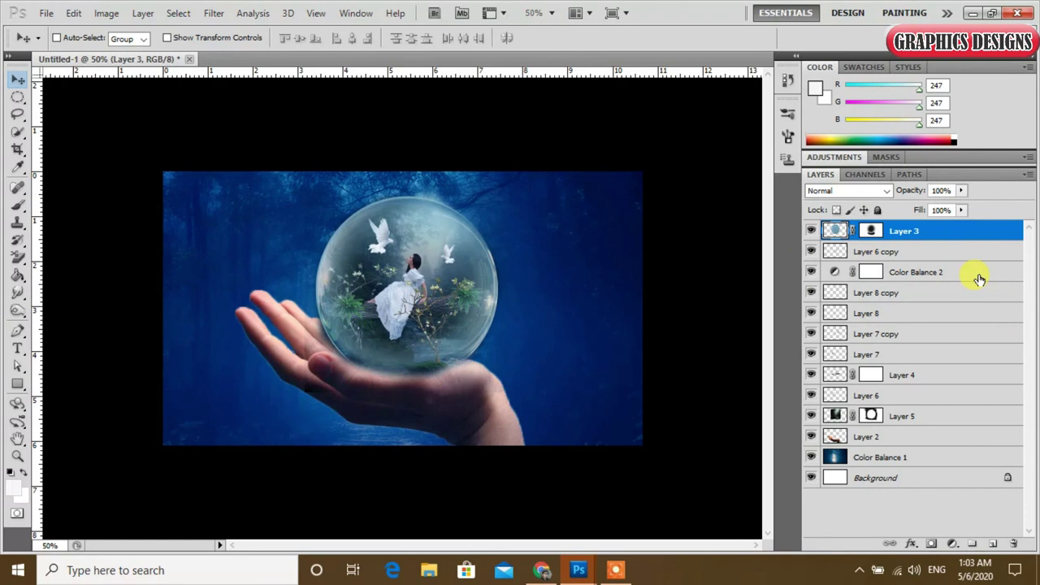
key("ctrl+shift+alt+e")
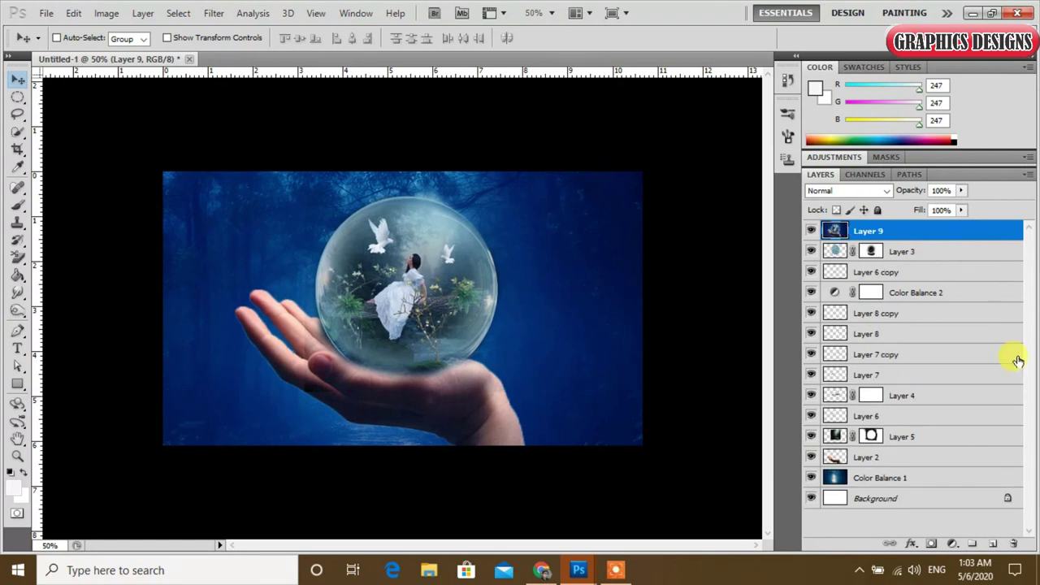